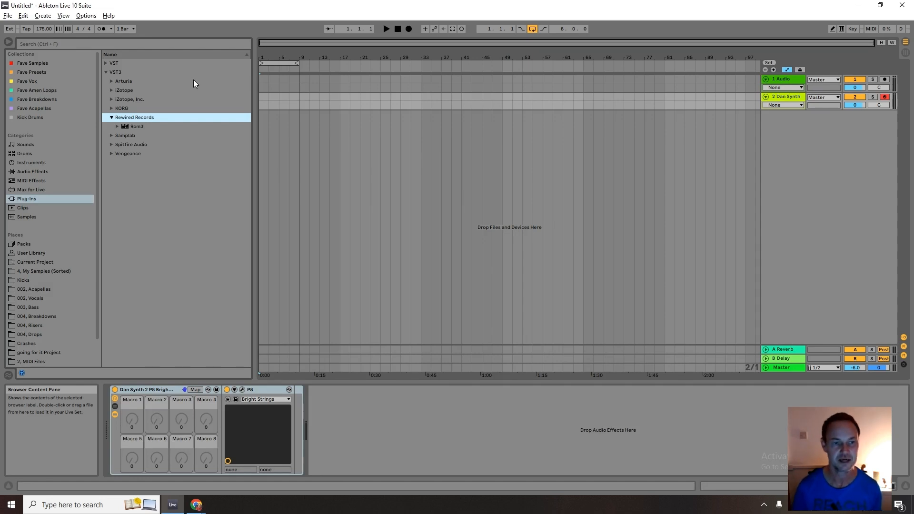
- Increase the height of the Dan Synth track and load the Sylenth1 VST instrument onto it
left_click(143, 127)
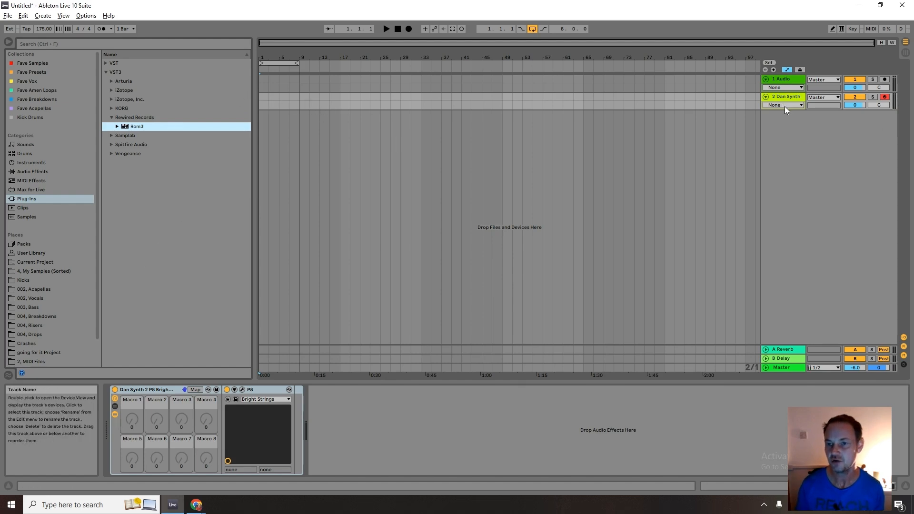
left_click_drag(790, 110, 793, 134)
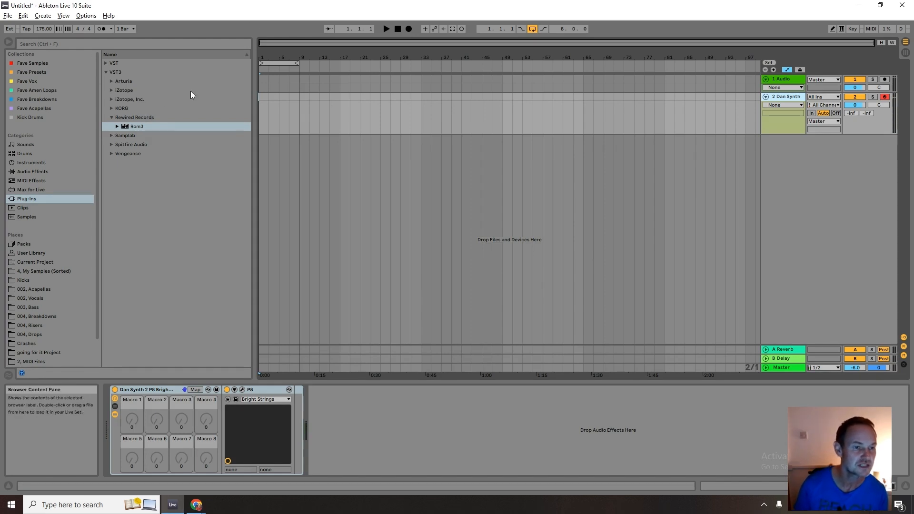
left_click(110, 153)
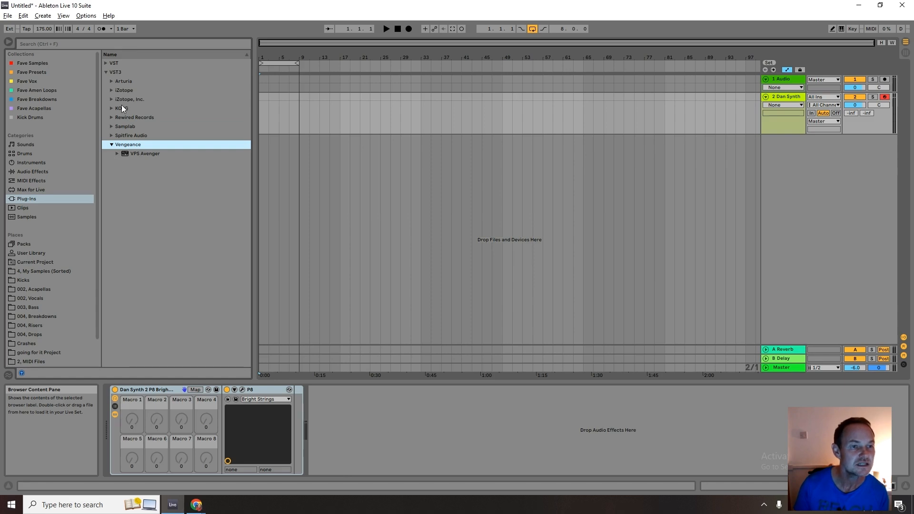
left_click(105, 73)
left_click(105, 63)
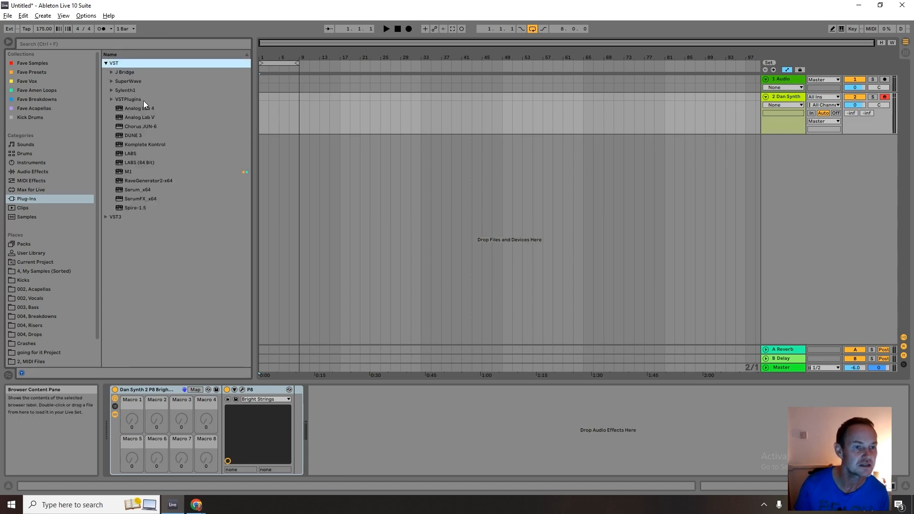
double_click(112, 90)
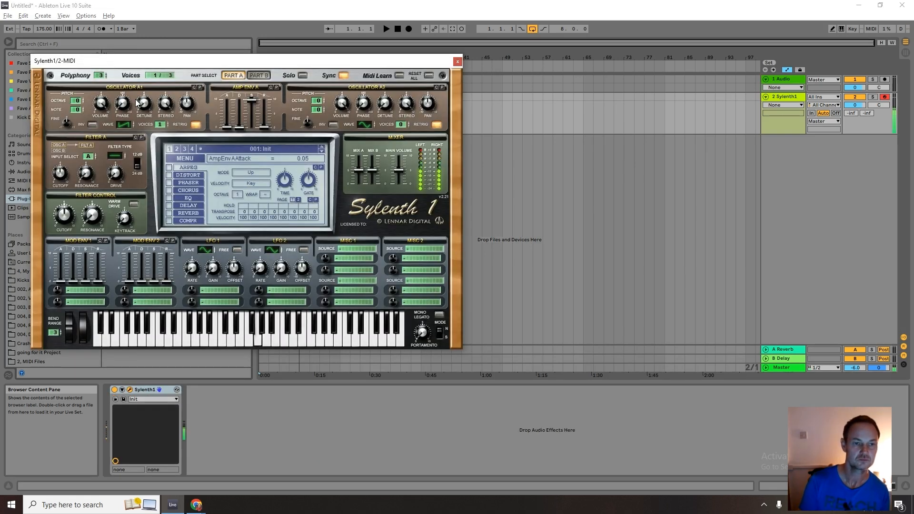
- Load a soundbank file (.fxb) from the Sylenth1 folder into the synth
left_click(188, 155)
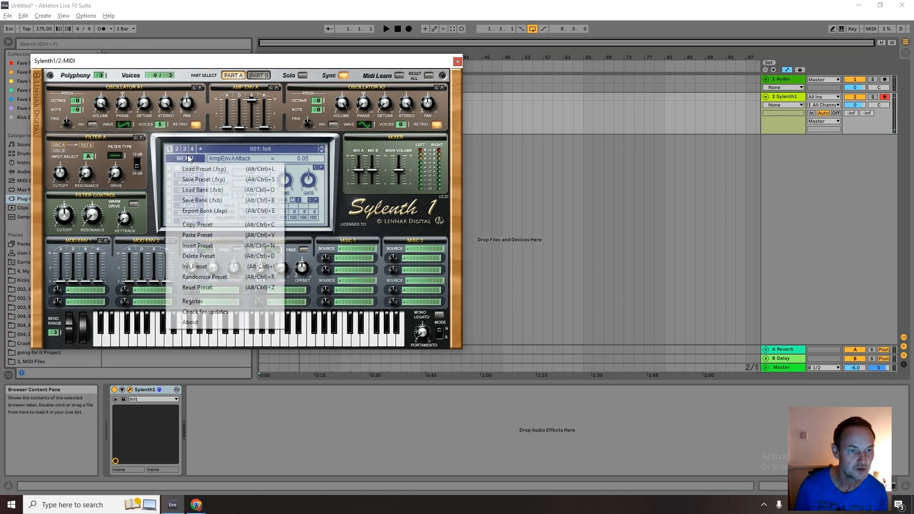
left_click(210, 190)
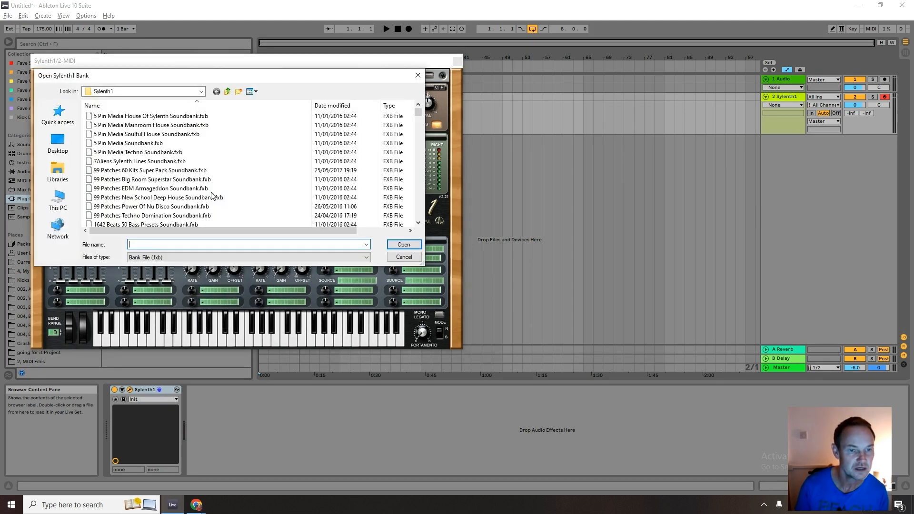
left_click_drag(417, 113, 429, 130)
double_click(189, 149)
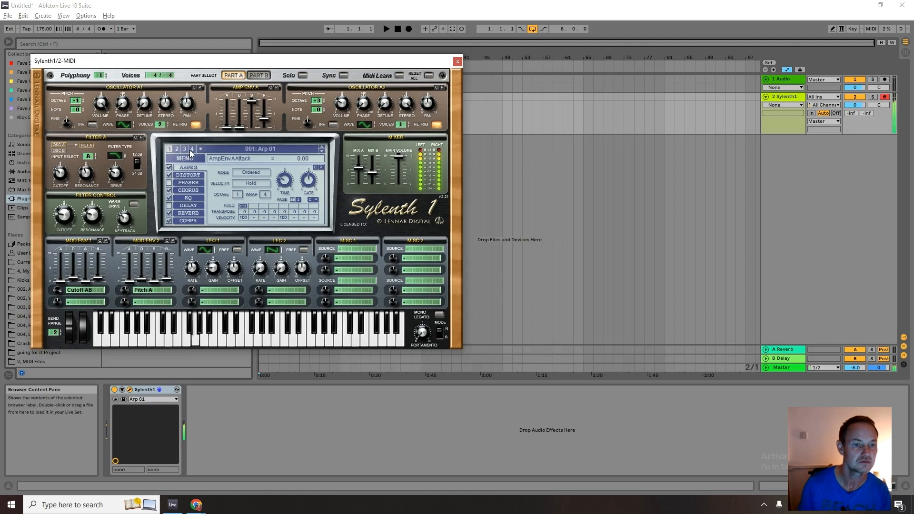
- Turn off the arpeggiator on Arp 01 and select the preset 050: Organ 01
left_click(169, 168)
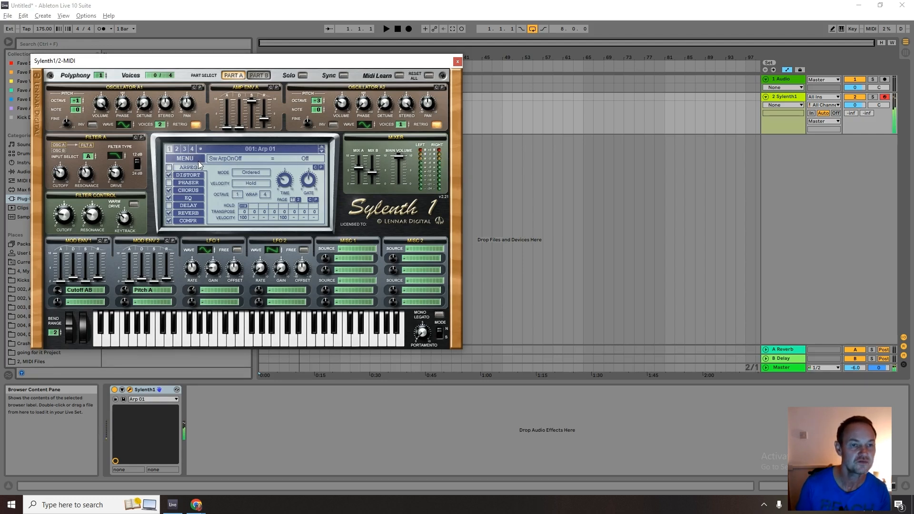
left_click(319, 154)
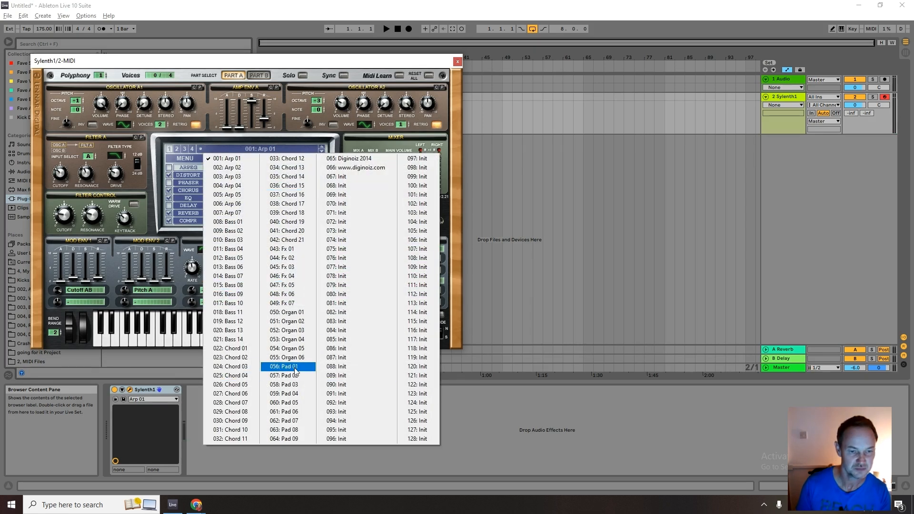
left_click(308, 315)
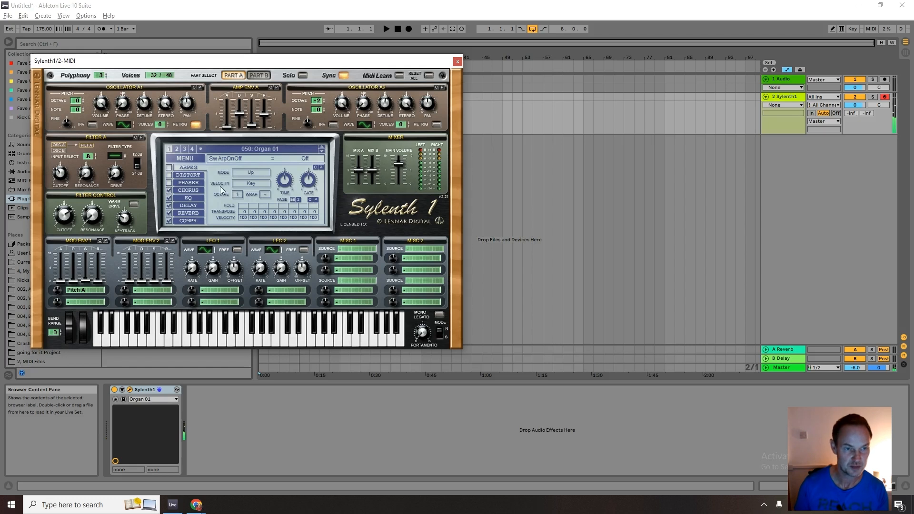
- Replace the current soundbank with the 1642 Beats EDM Sylenth Presets Vol. 2 bank
left_click(194, 159)
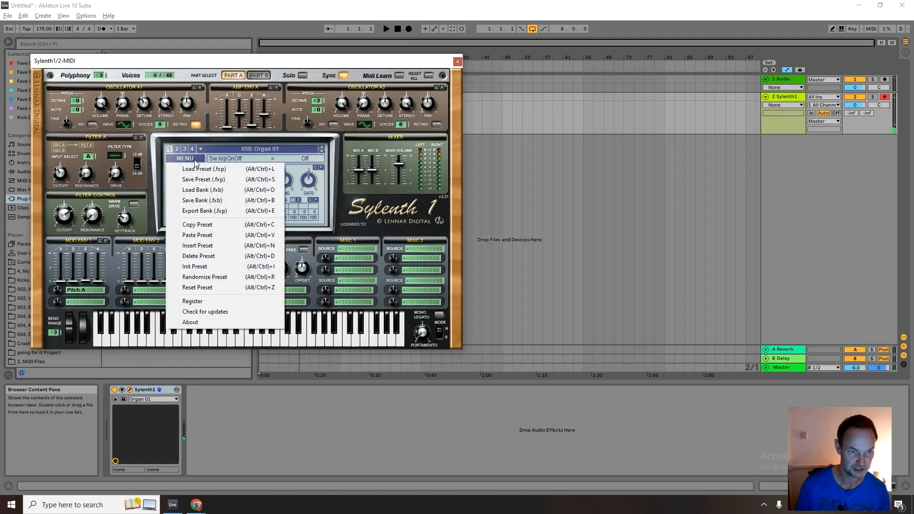
left_click(209, 190)
double_click(210, 189)
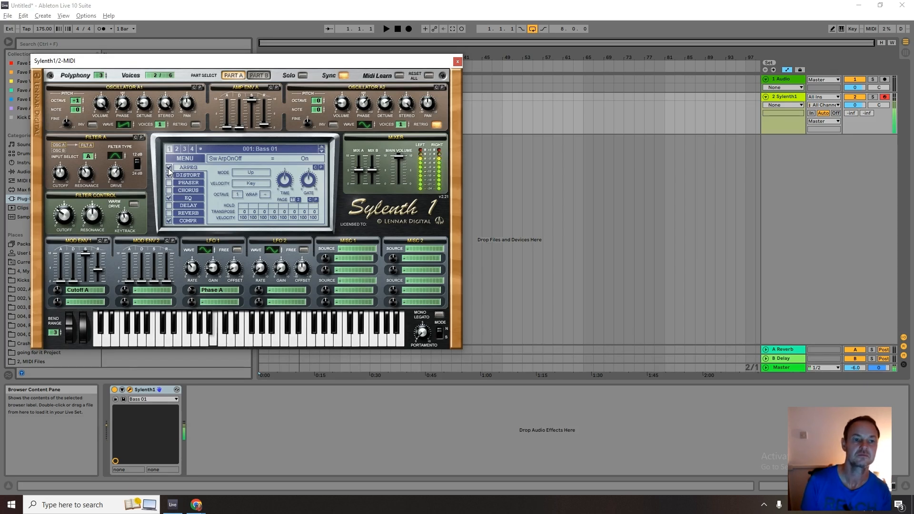
- Advance to the preset Bass 02 for a listen and switch to the preset 021: Lead 01
left_click(320, 151)
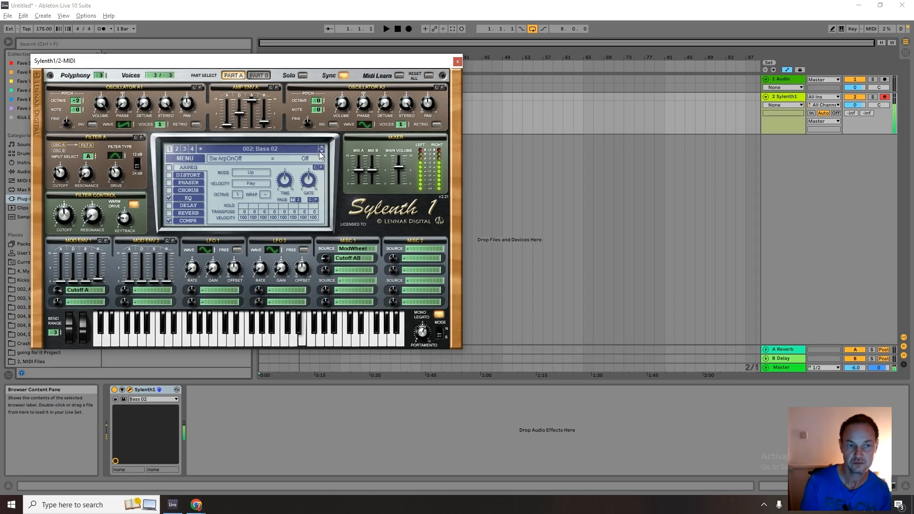
left_click(291, 148)
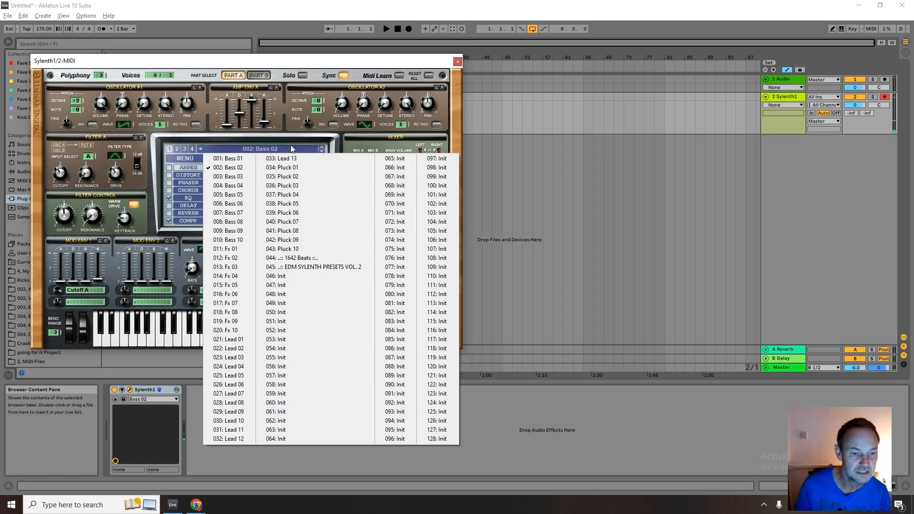
left_click(237, 340)
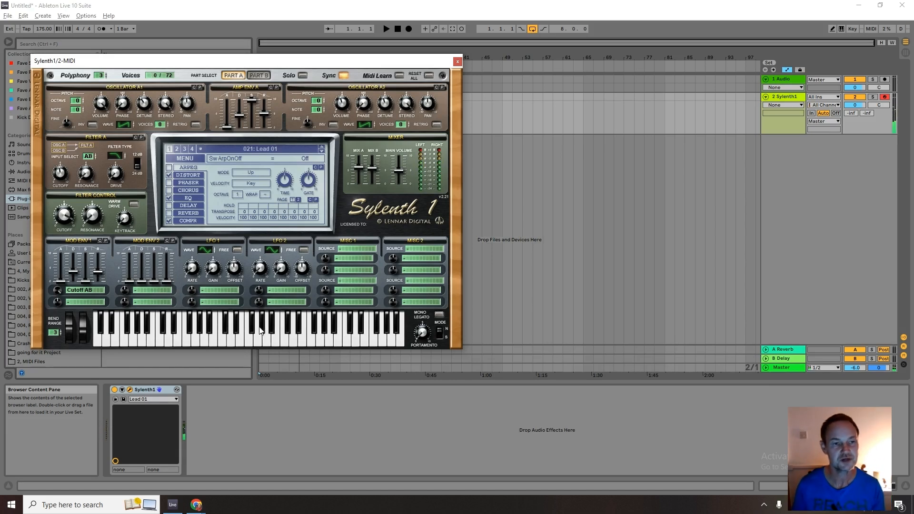
- Turn on the arpeggiator for Lead 01 and try changing its octave setting
left_click(169, 168)
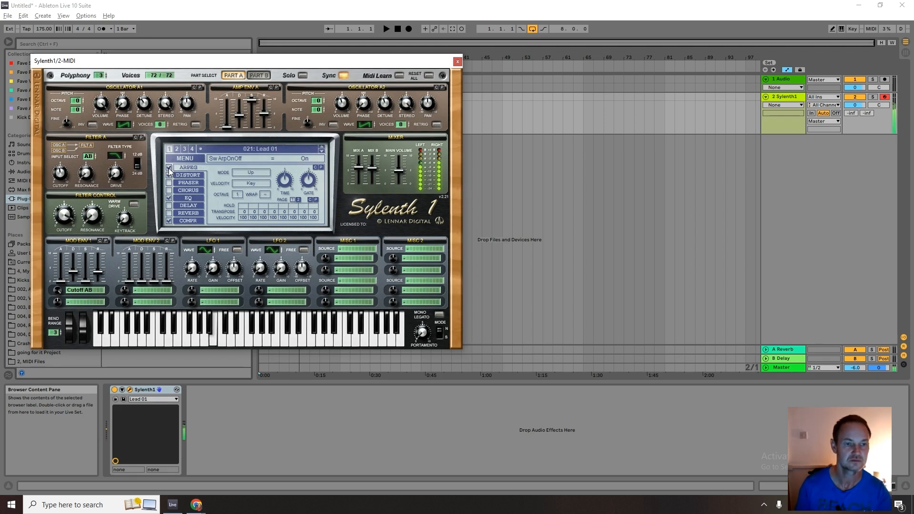
left_click(237, 195)
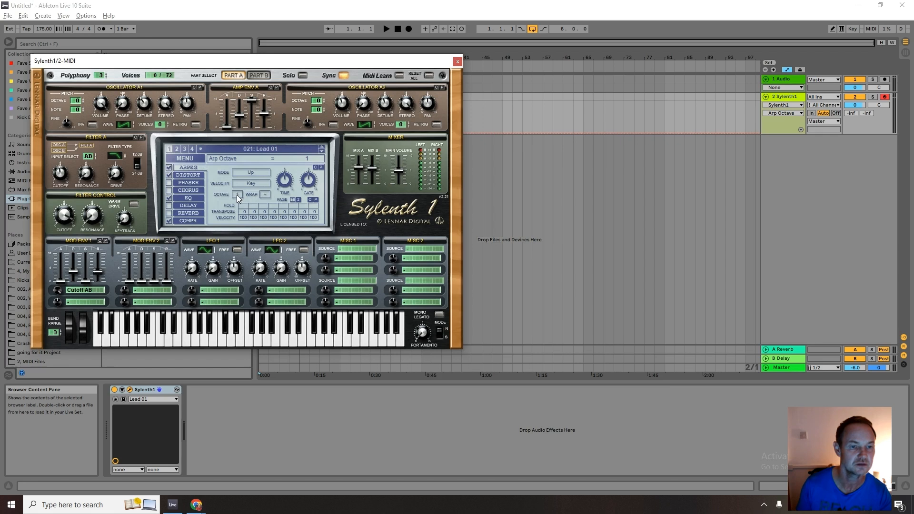
key("Left")
key("Left")
key("Left")
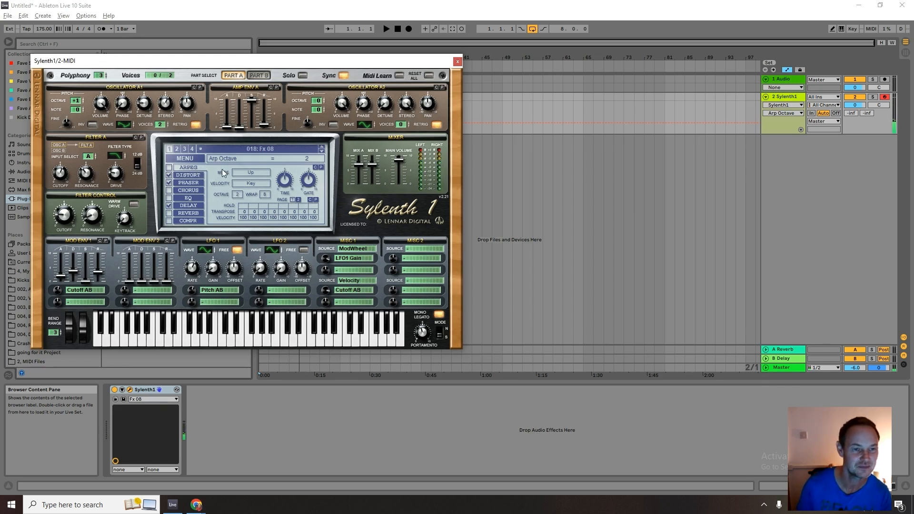
- Reselect the preset 021: Lead 01 and toggle its arpeggiator, leaving it off
left_click(260, 150)
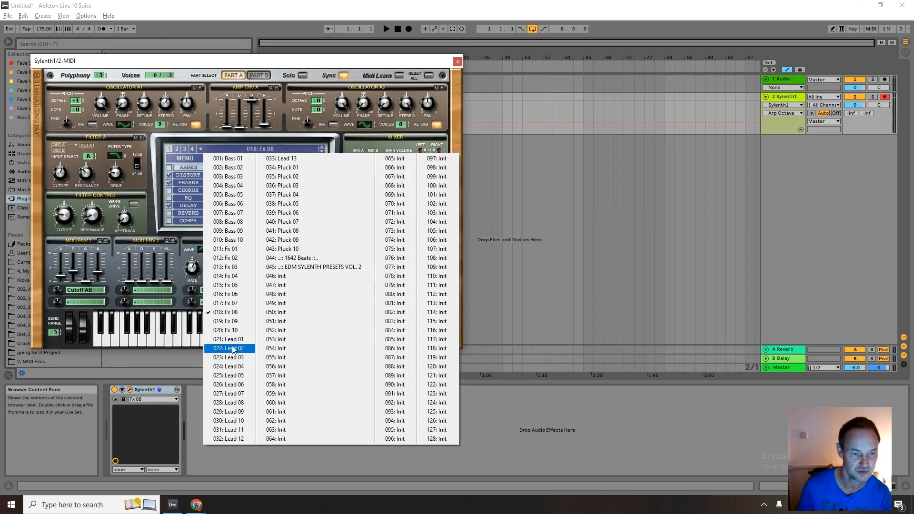
left_click(253, 338)
left_click(169, 168)
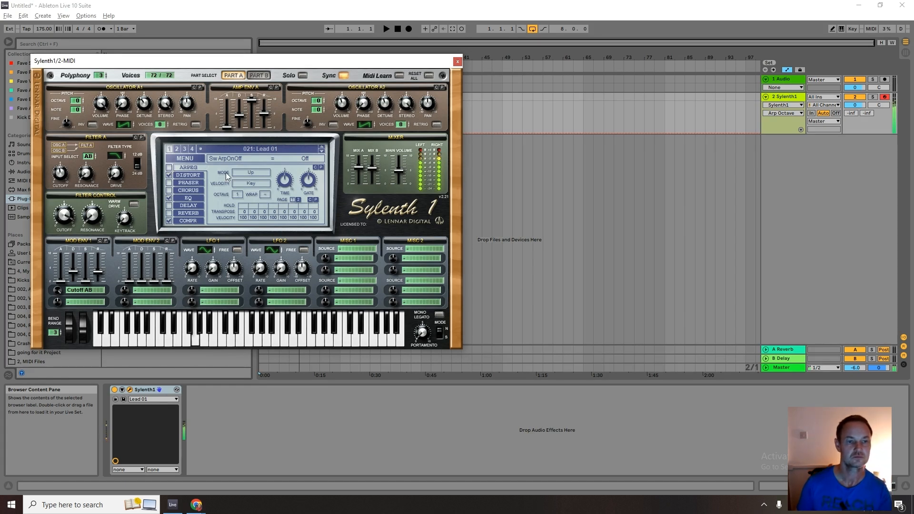
- Audition the lead presets one after another from Lead 02 through Lead 11
left_click(322, 151)
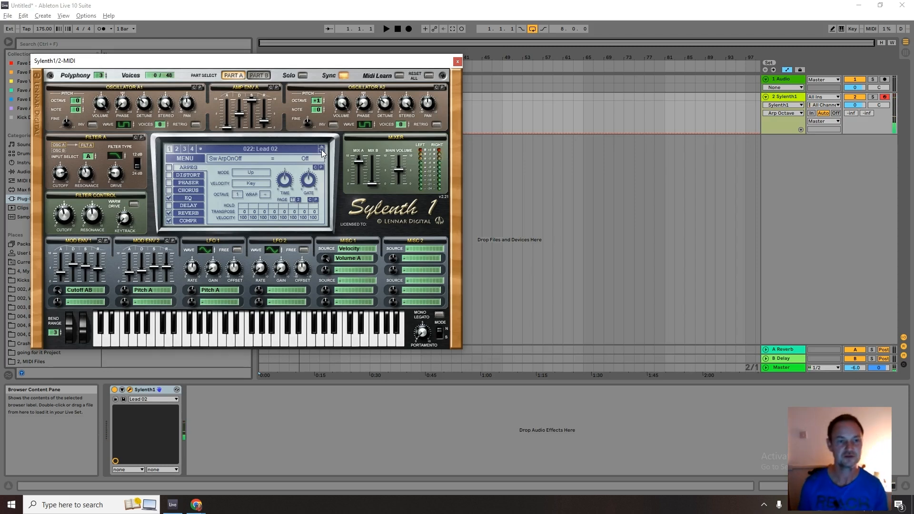
left_click(321, 150)
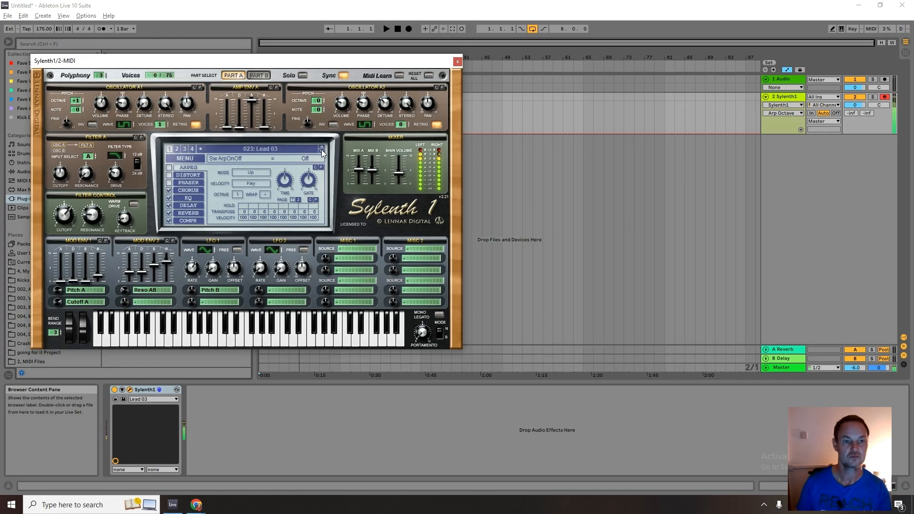
left_click(321, 150)
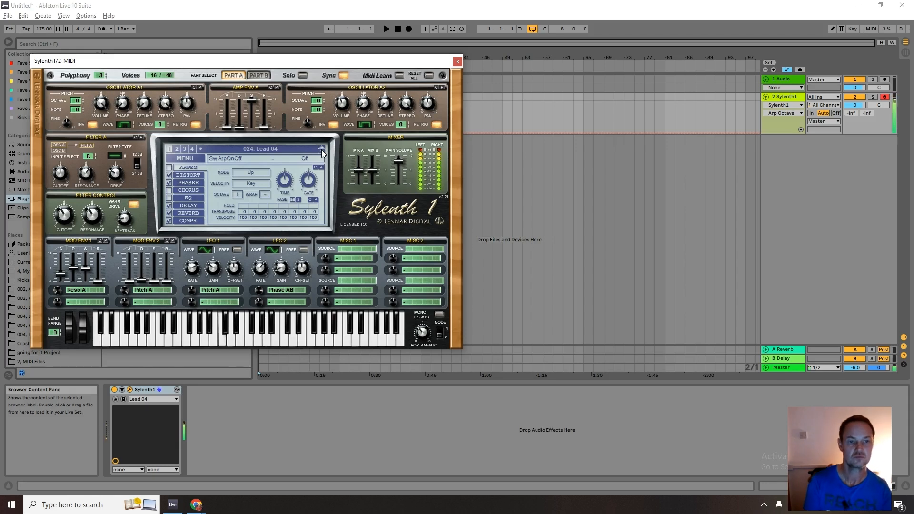
left_click(321, 150)
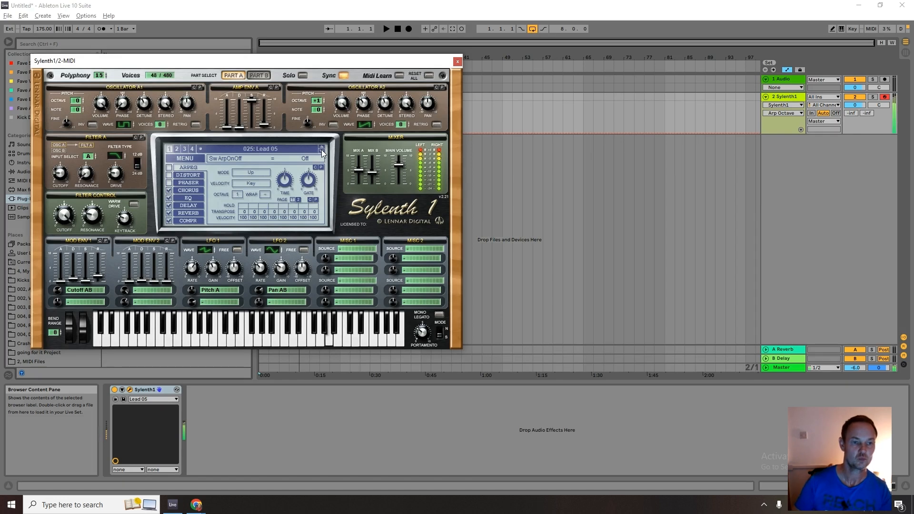
left_click(321, 149)
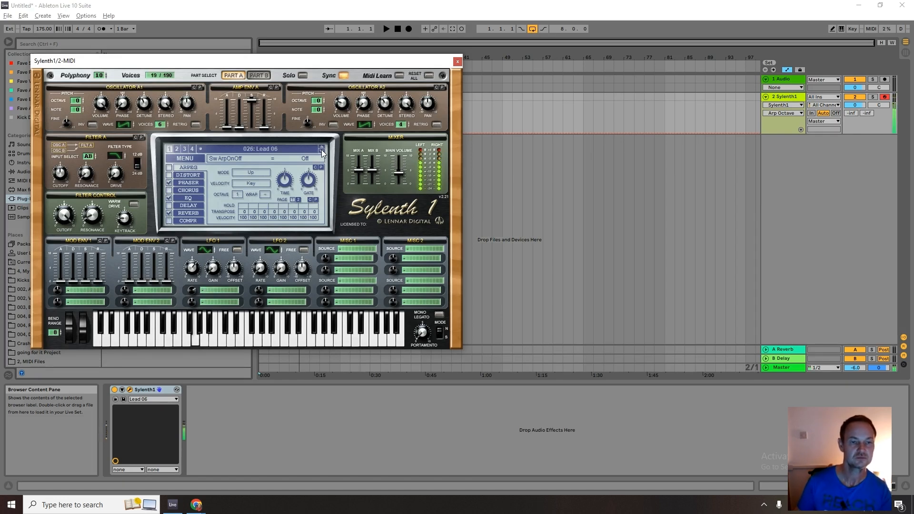
left_click(322, 149)
left_click(321, 149)
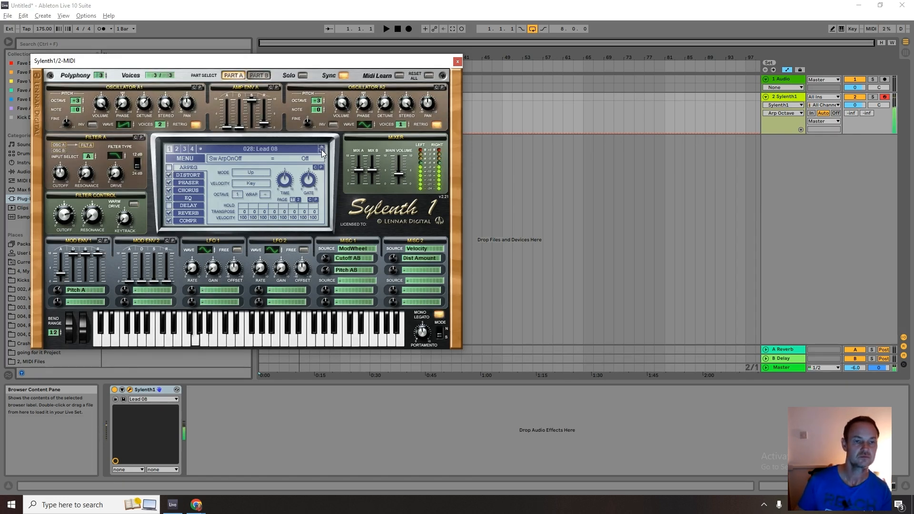
left_click(322, 150)
left_click(321, 149)
left_click(321, 150)
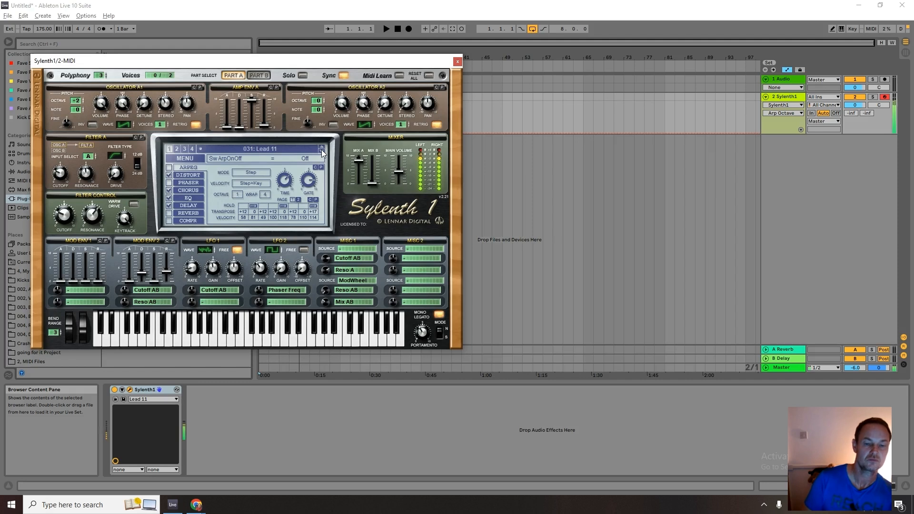
- Show the chorus settings of Lead 11 and turn off its chorus, EQ and delay effects
left_click(191, 190)
left_click(169, 190)
left_click(170, 198)
left_click(169, 205)
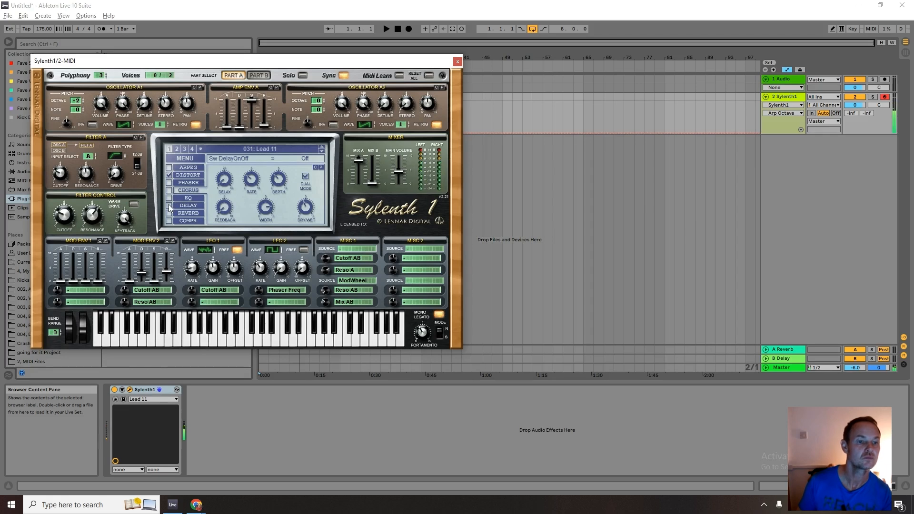
- Turn on the phaser, EQ, chorus, delay and reverb effects for Lead 11
left_click(171, 183)
left_click(169, 197)
left_click(169, 191)
left_click(169, 204)
left_click(169, 213)
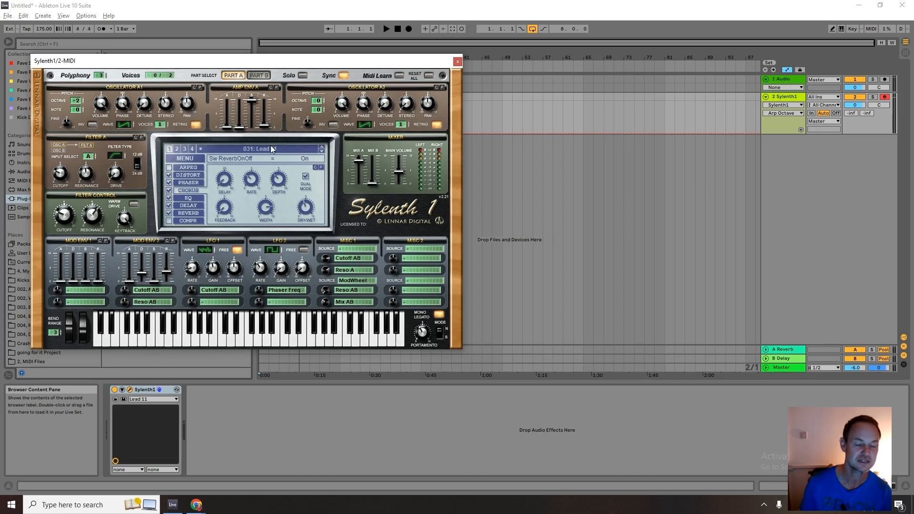
- Close the Sylenth1 plug-in window and hide automation in the arrangement
left_click(457, 61)
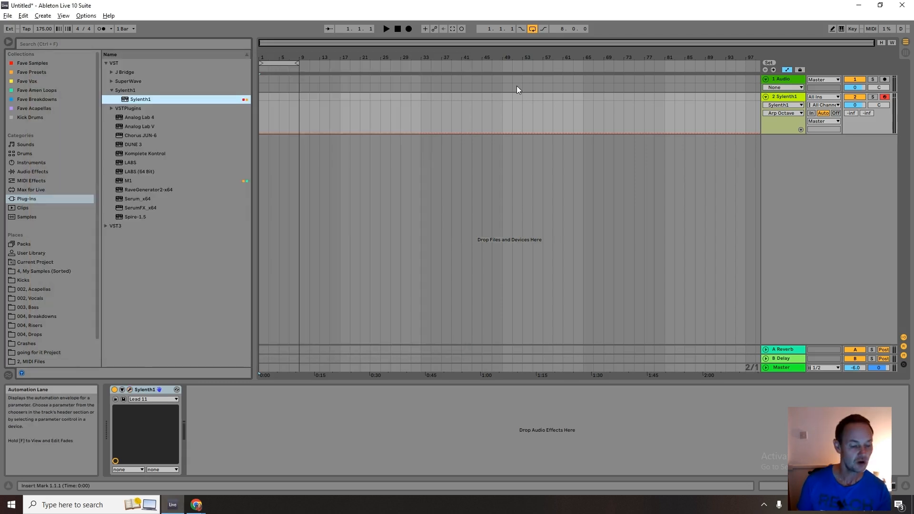
key("Tab")
key("Tab")
key("a")
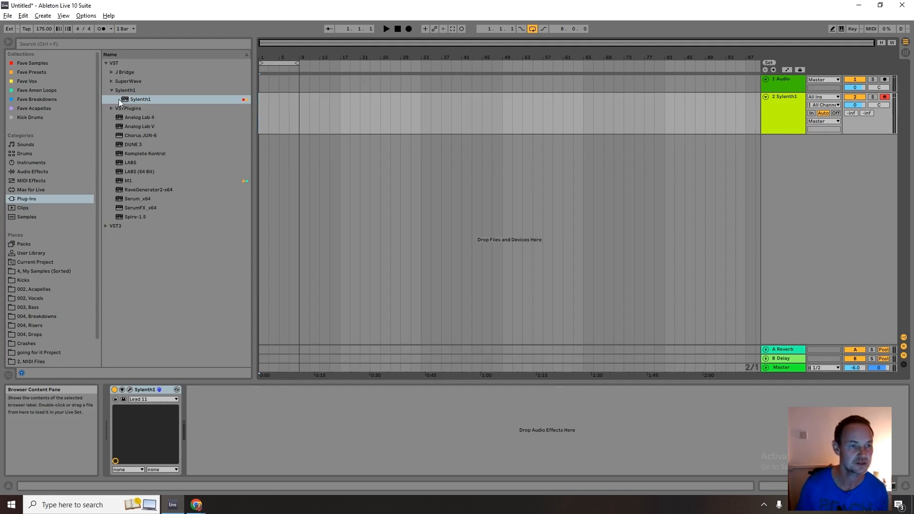
- Load the Rom3 VST3 instrument from Rewired Records onto the second track in place of Sylenth1
left_click(110, 96)
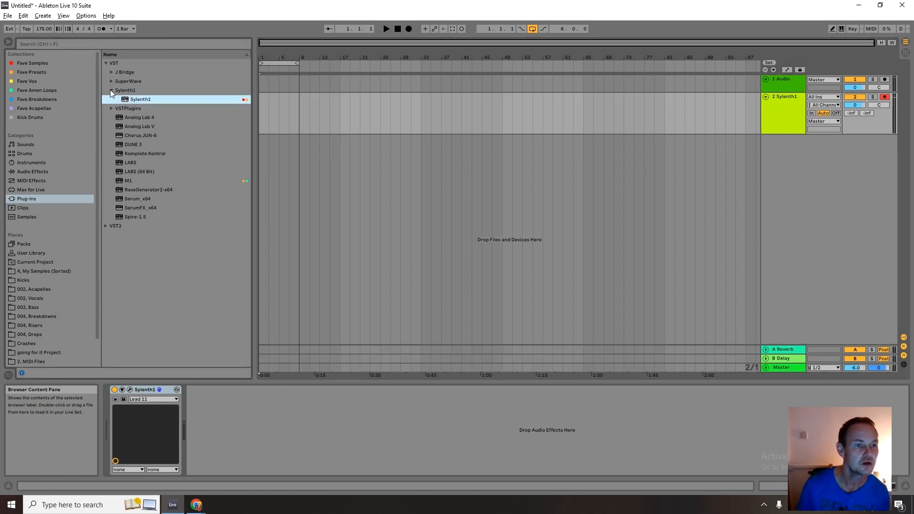
left_click(111, 90)
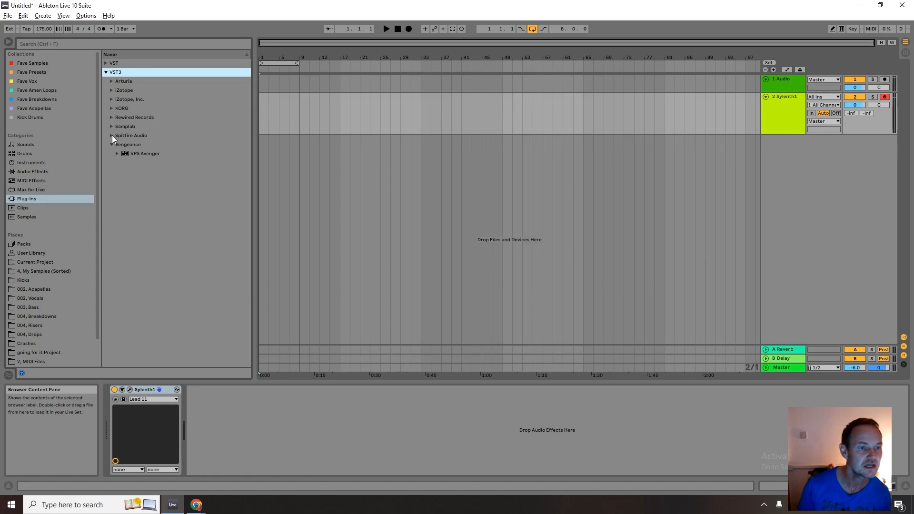
left_click(111, 117)
left_click(125, 127)
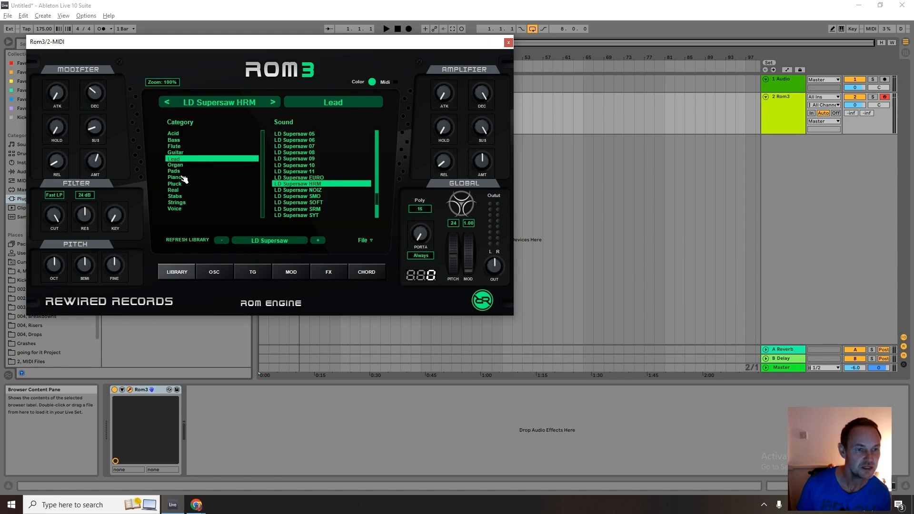
- Browse Rom3's Strings category and audition the presets STR Strings 01 through STR Strings 08
left_click(186, 203)
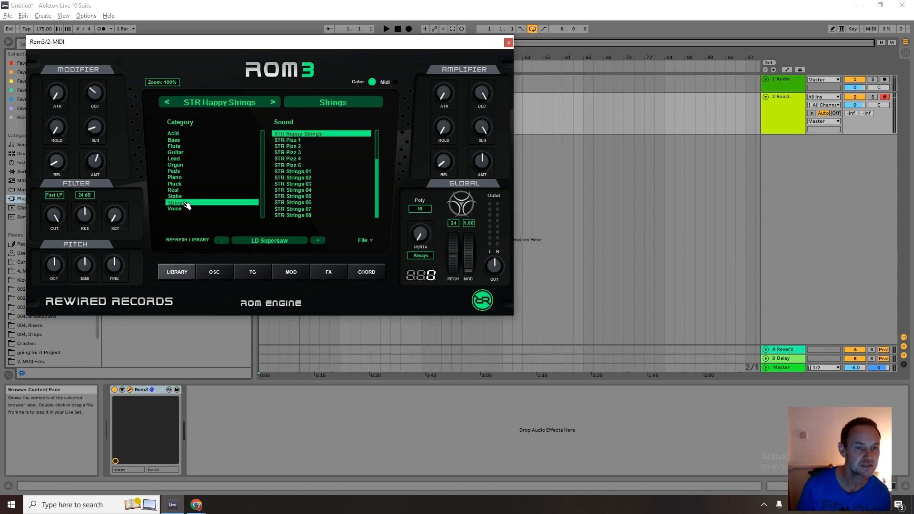
left_click(304, 179)
left_click(306, 172)
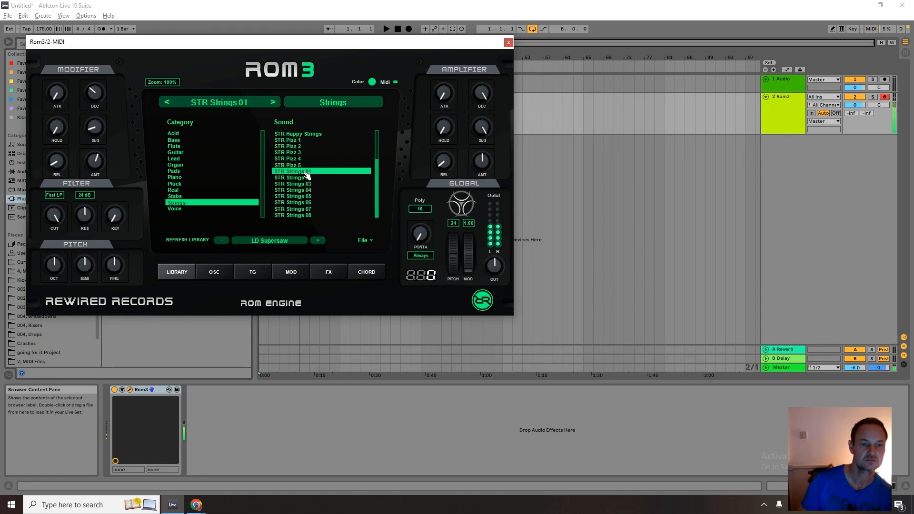
left_click(309, 178)
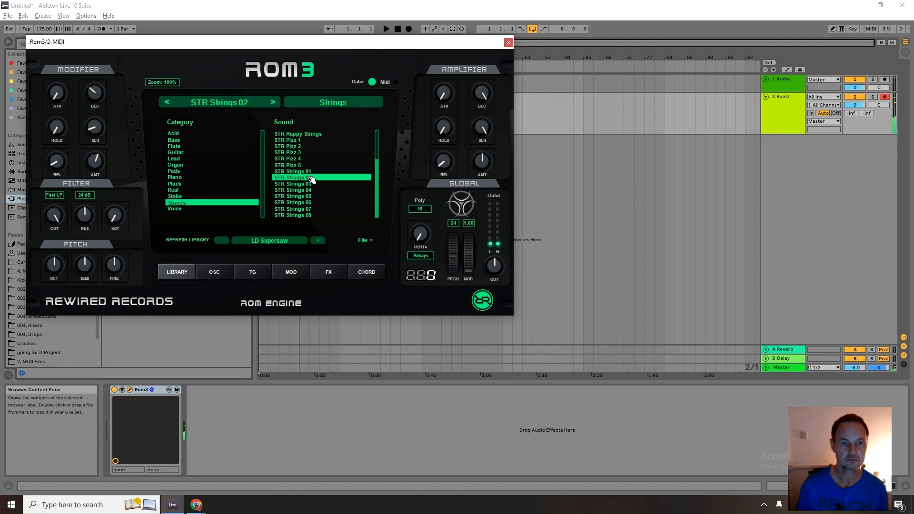
left_click(317, 183)
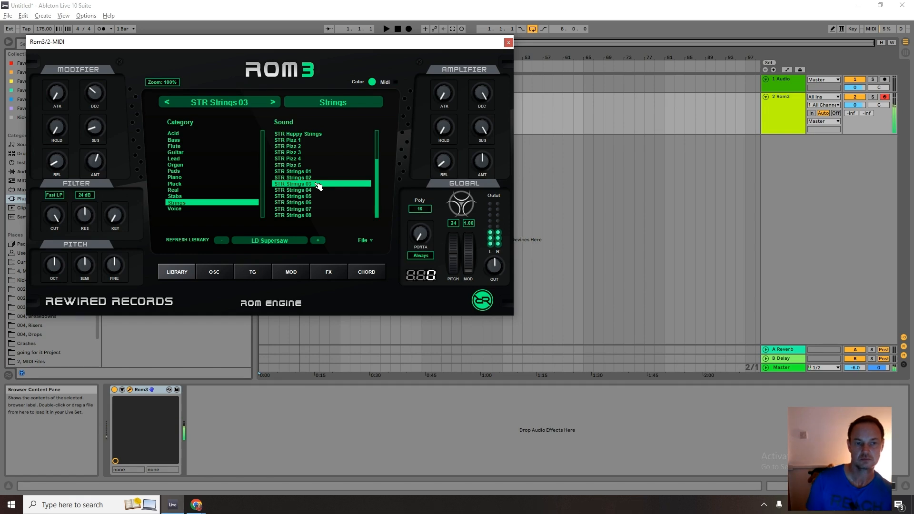
left_click(319, 191)
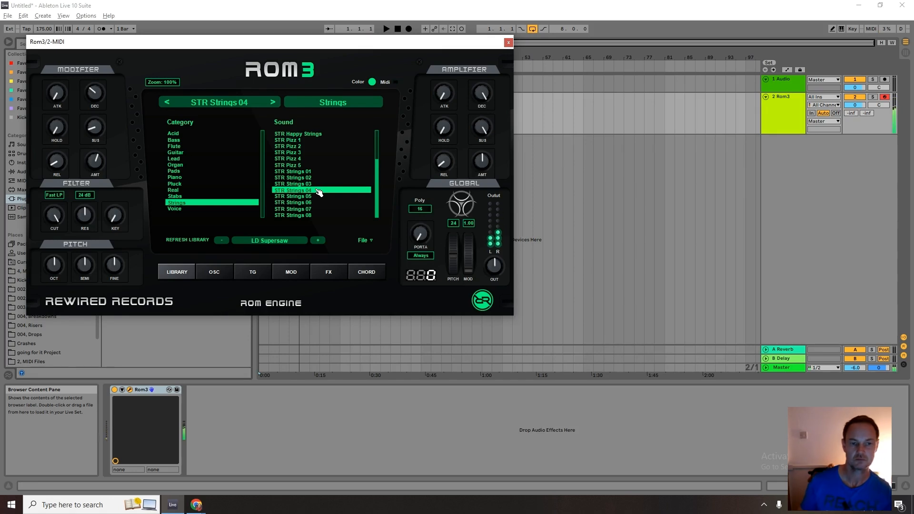
left_click(321, 197)
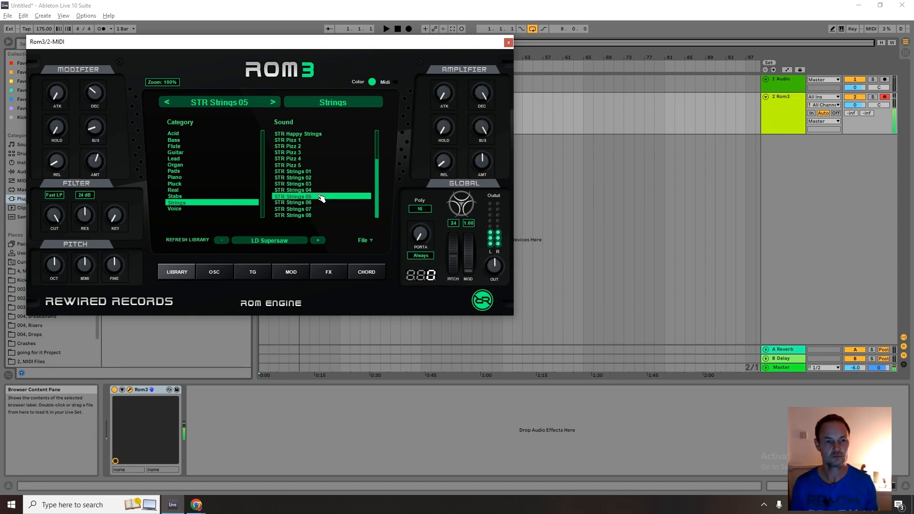
left_click(320, 204)
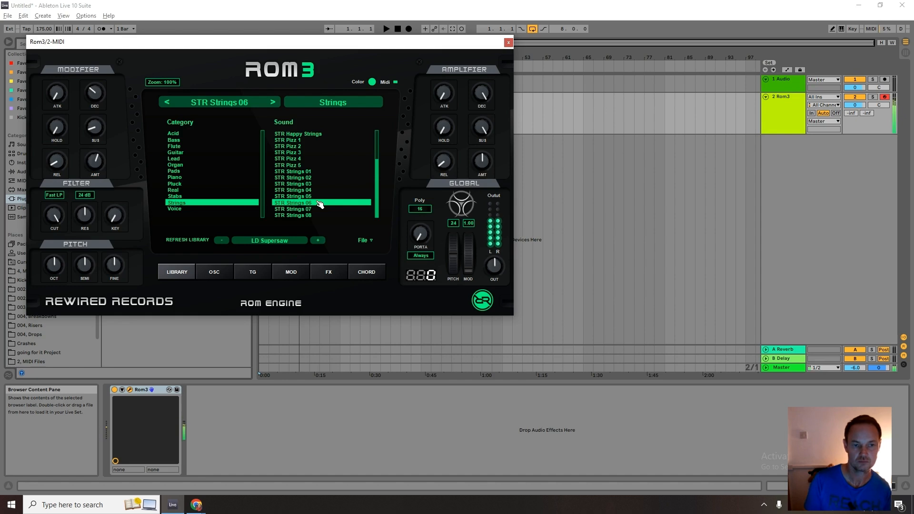
left_click(321, 211)
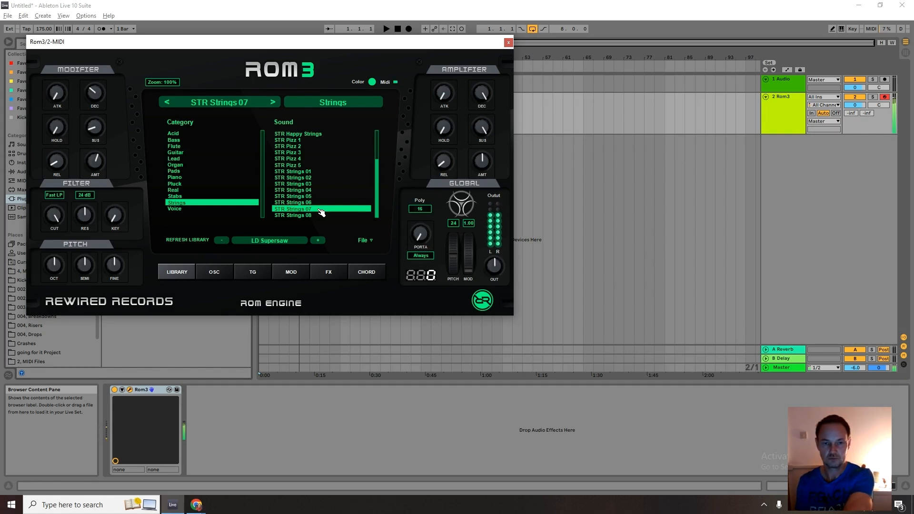
left_click(309, 216)
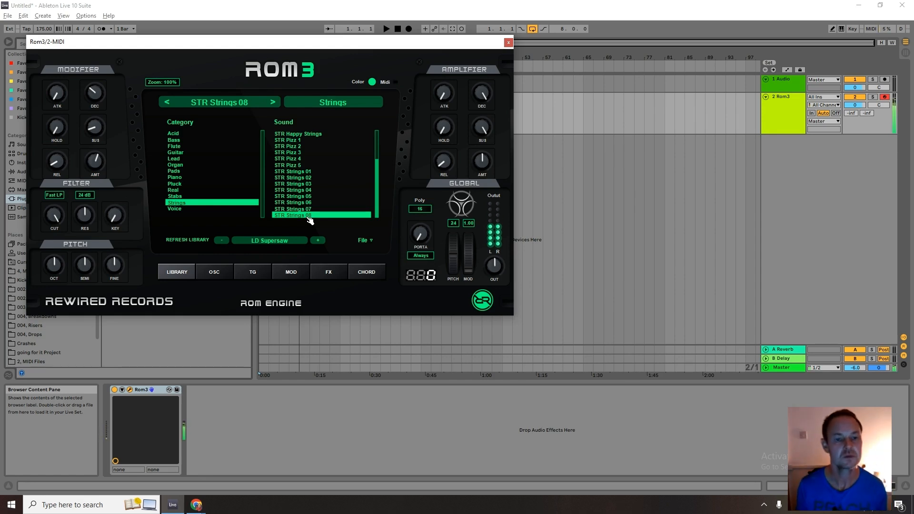
- Close the Rom3 window and load the SuperWave P8 VST instrument onto the second track in its place
left_click(508, 42)
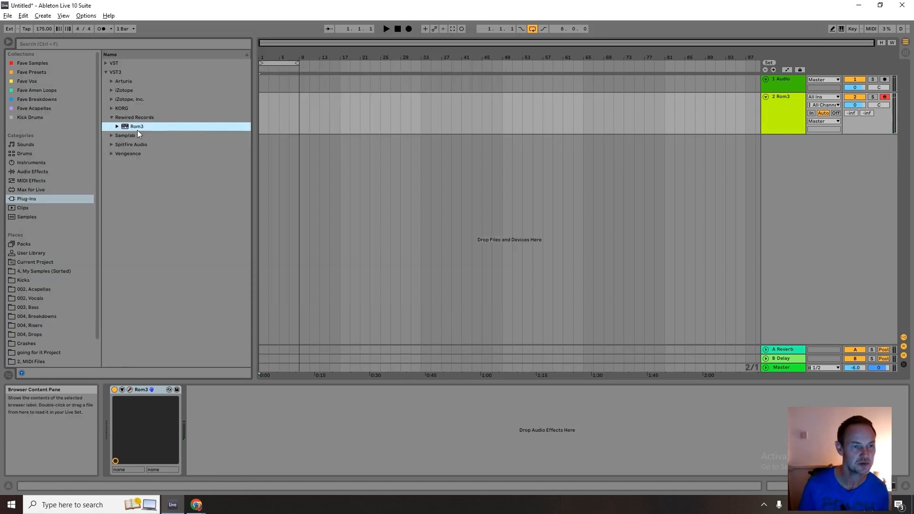
left_click(105, 62)
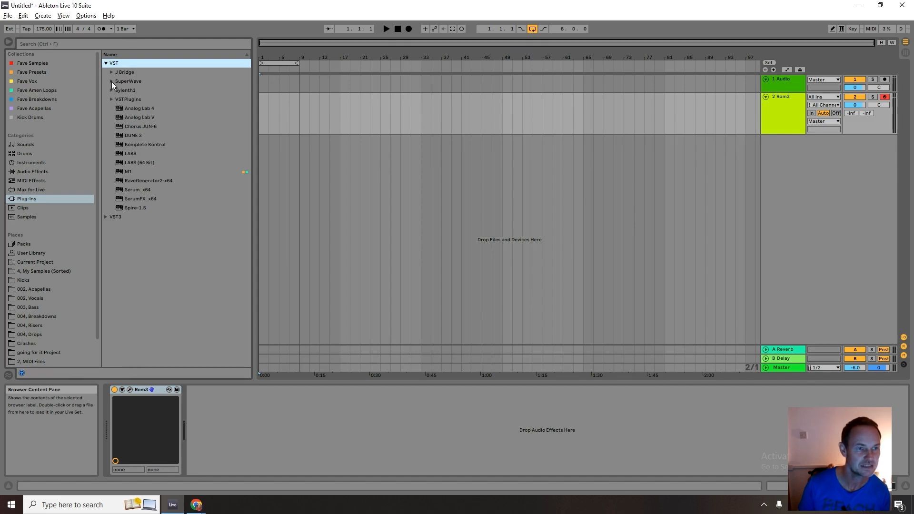
double_click(111, 81)
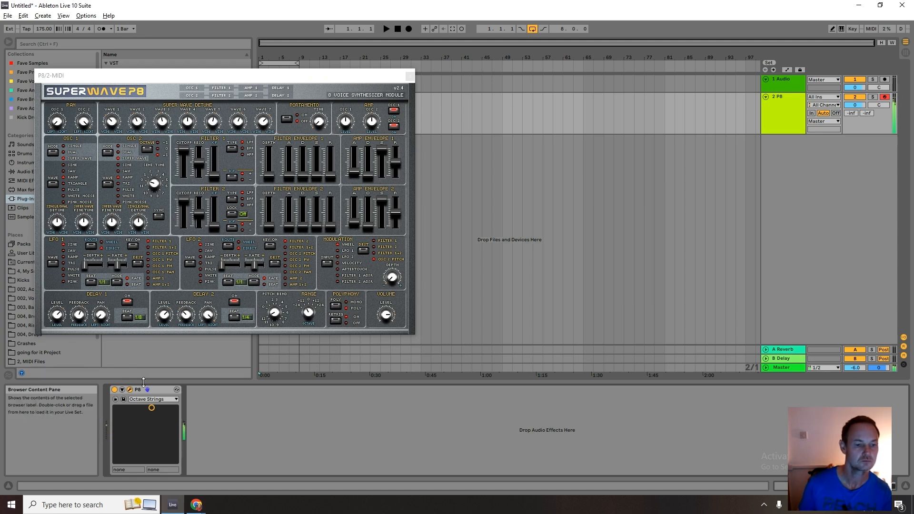
- Audition the P8 presets HPF Strings and Thin Strings, and choose Violin 2003
left_click(149, 398)
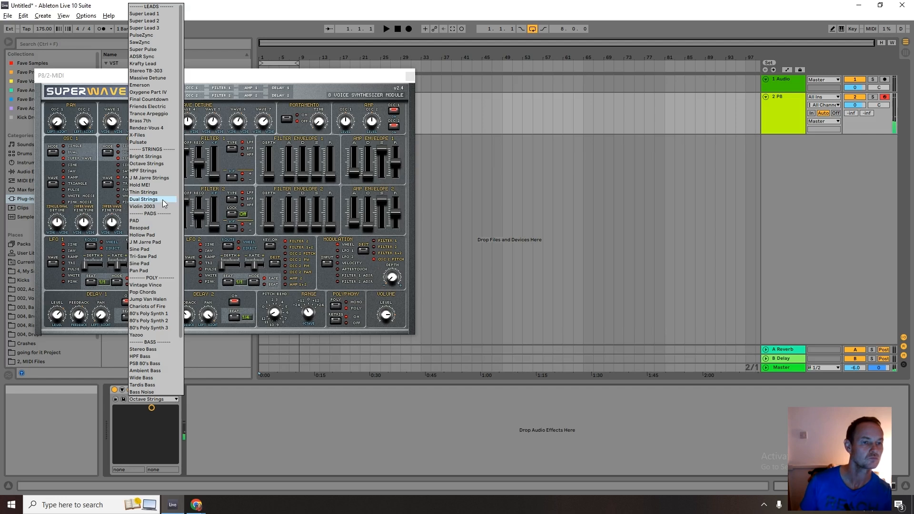
left_click(146, 171)
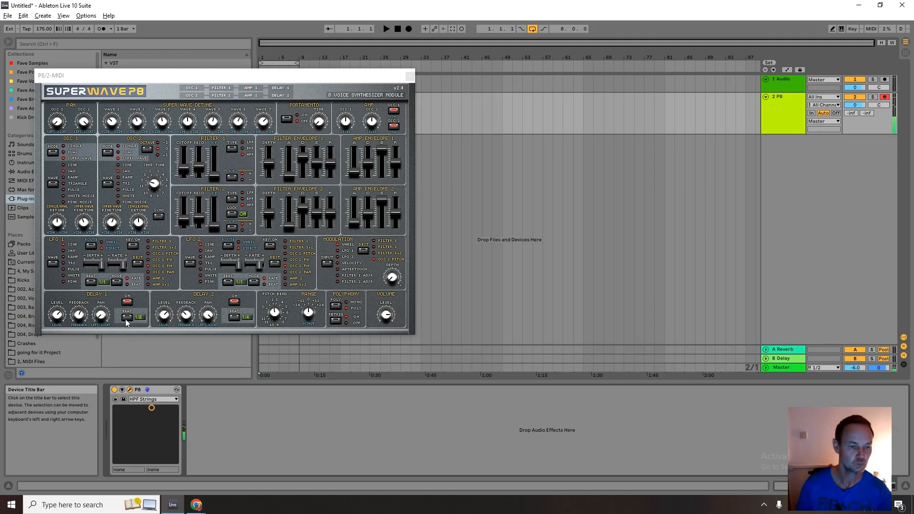
left_click(145, 401)
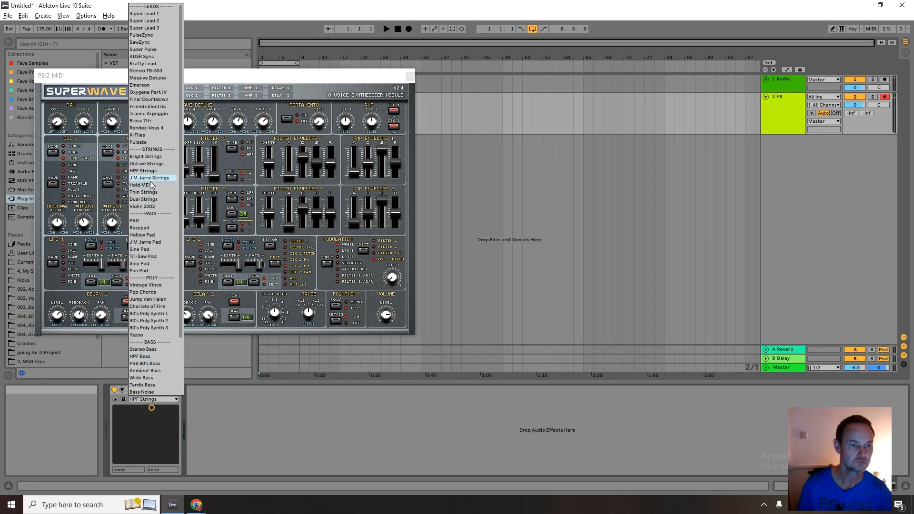
left_click(154, 193)
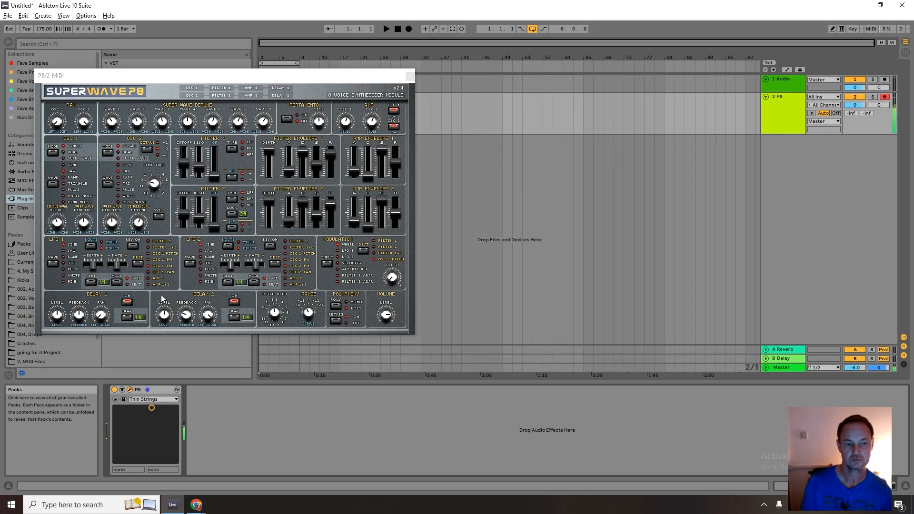
left_click(159, 399)
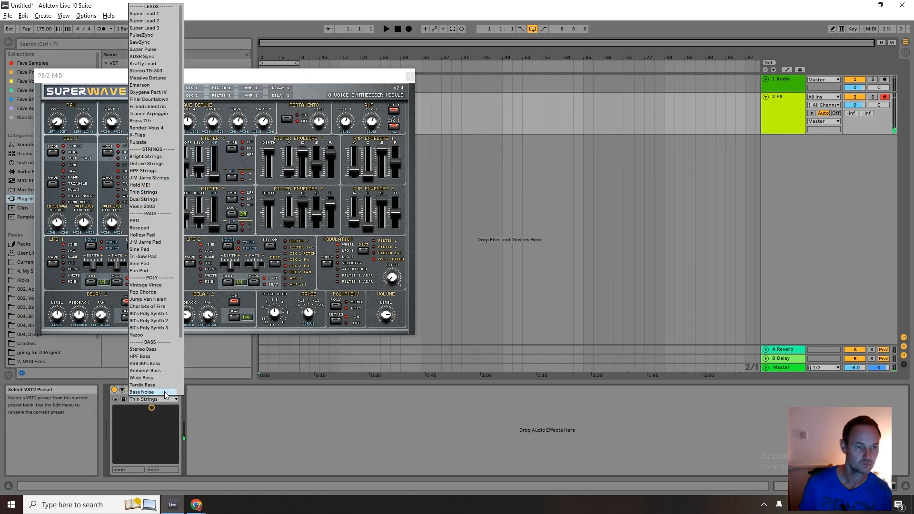
left_click(155, 206)
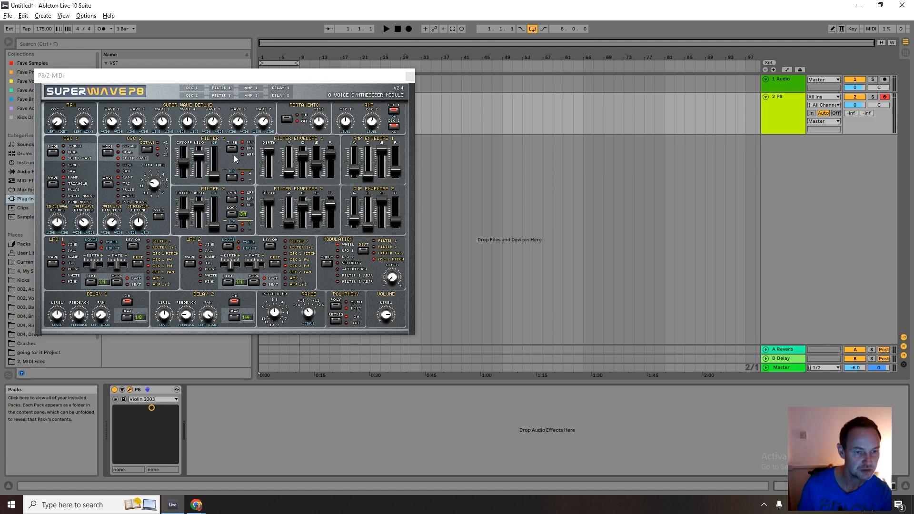
- Move the P8 window clear of the plug-in browser, set the tempo to 134 BPM and turn on the metronome
left_click_drag(276, 81, 309, 209)
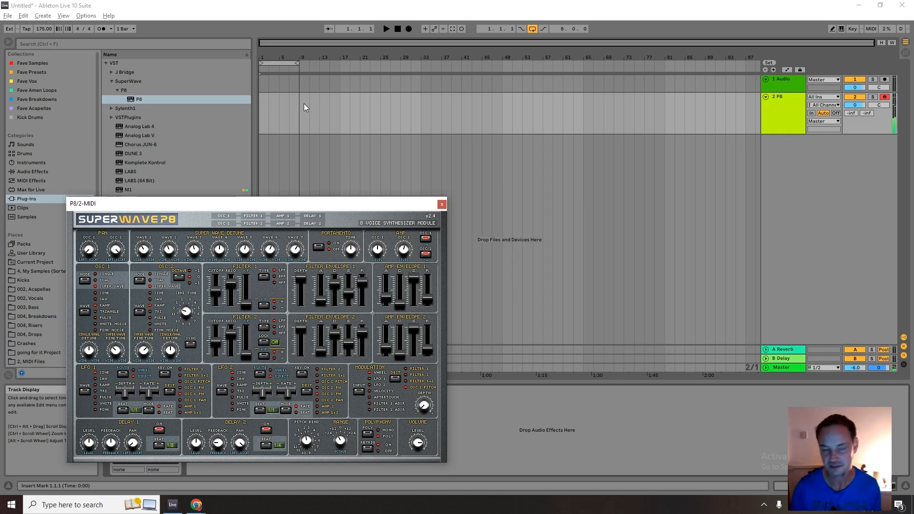
left_click_drag(42, 27, 43, 31)
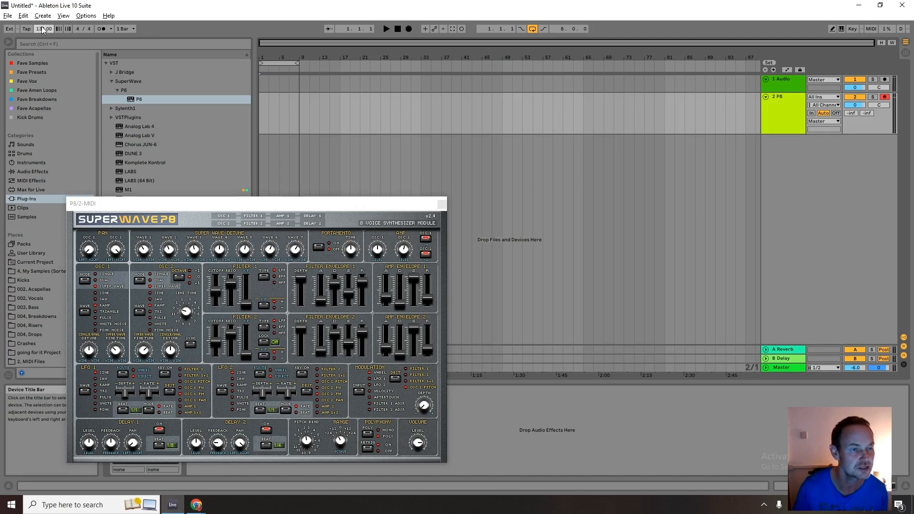
left_click(101, 29)
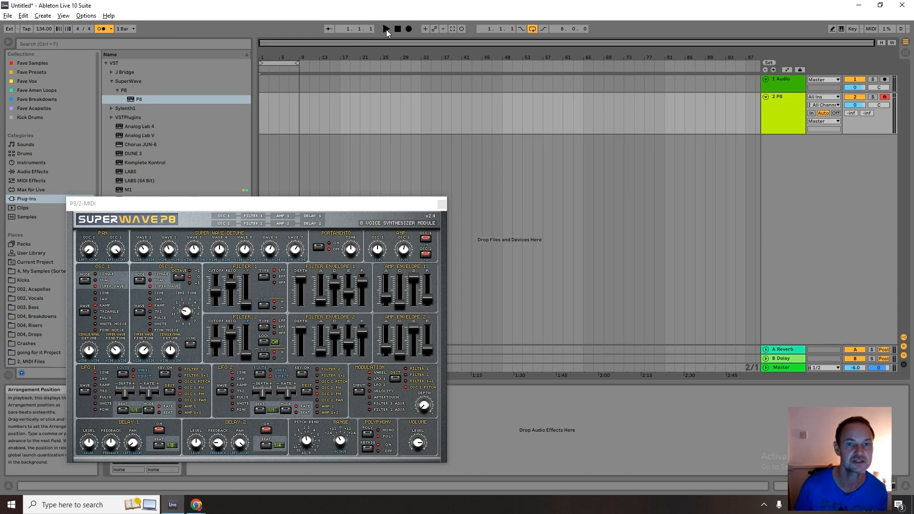
- Extend the arrangement loop to 32 bars and record a played MIDI part on the P8 track from bar 1
left_click_drag(298, 62, 421, 75)
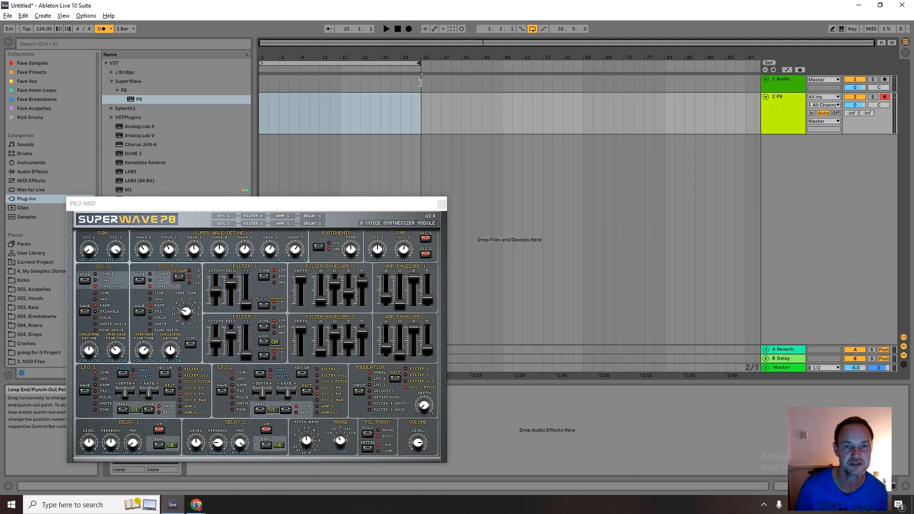
left_click(397, 29)
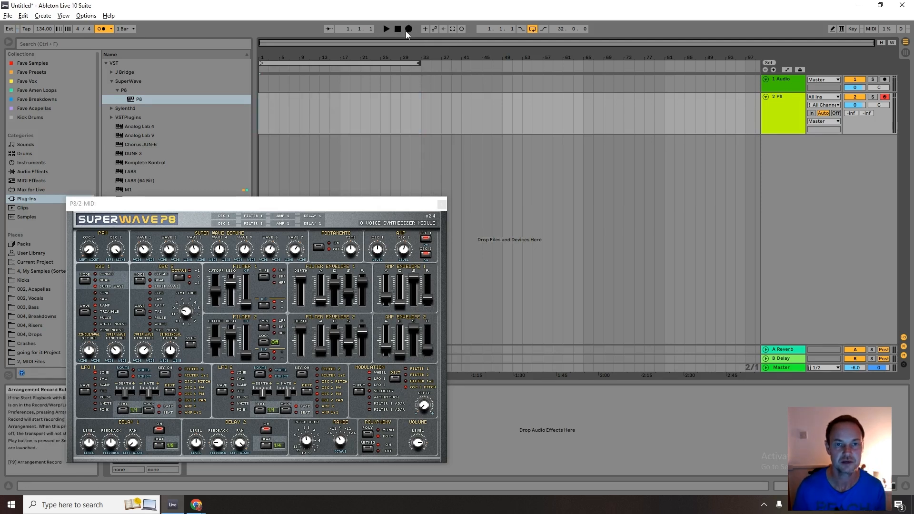
left_click(411, 28)
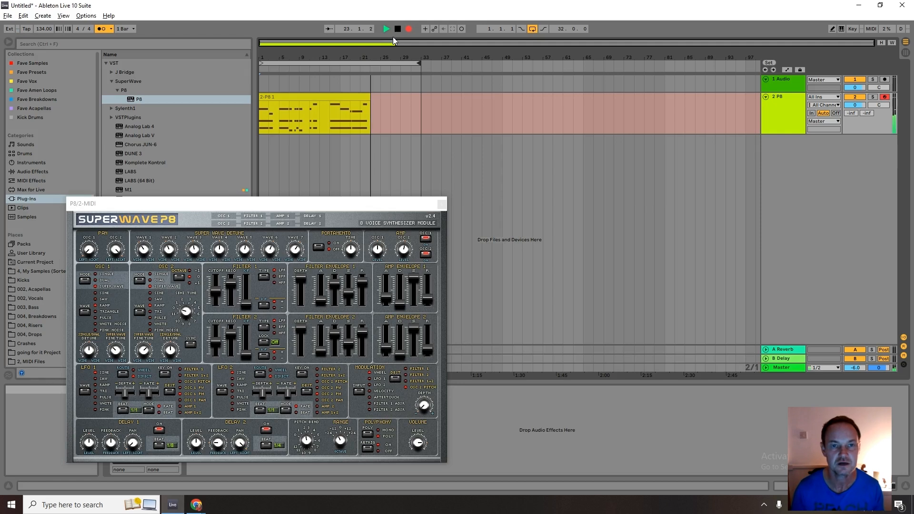
left_click(397, 30)
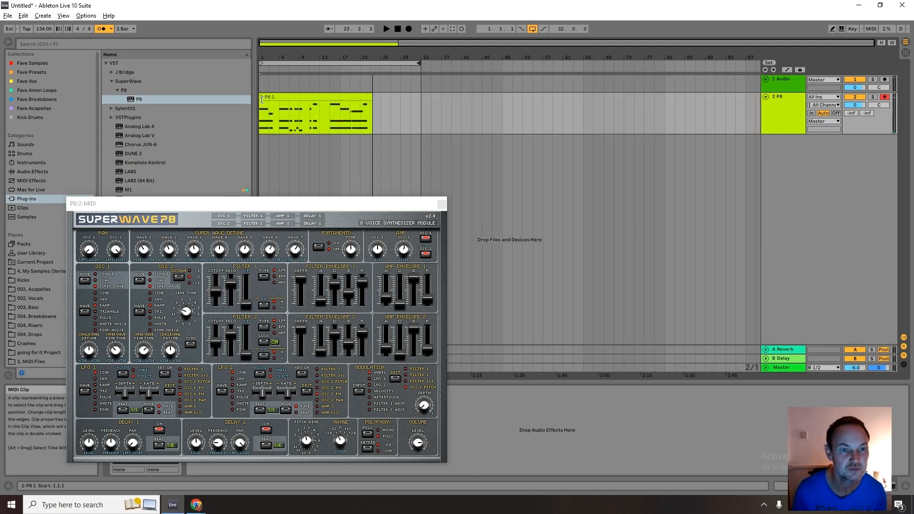
- Trim the recorded clip to its section starting at bar 15, place it at bar 1, and play it with the metronome off
mouse_move(260, 98)
left_mouse_down()
mouse_move(330, 98)
mouse_move(260, 101)
left_mouse_up()
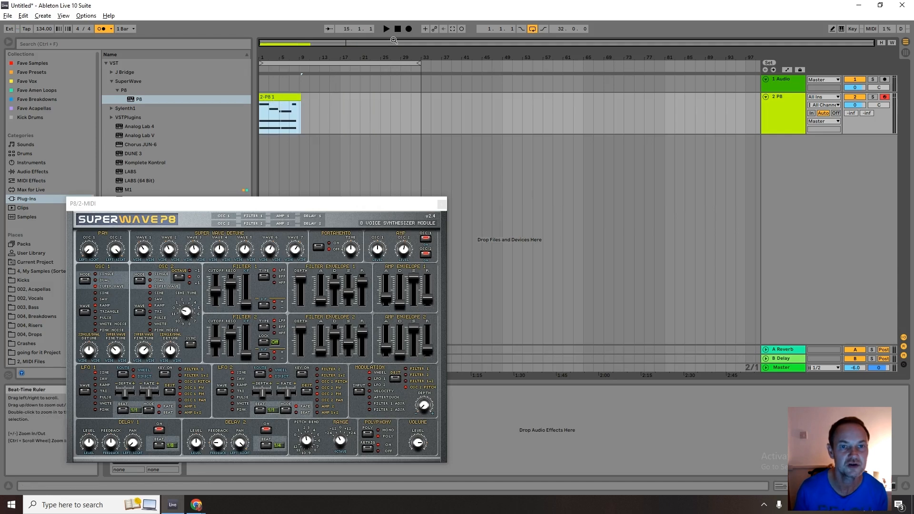
left_click(387, 31)
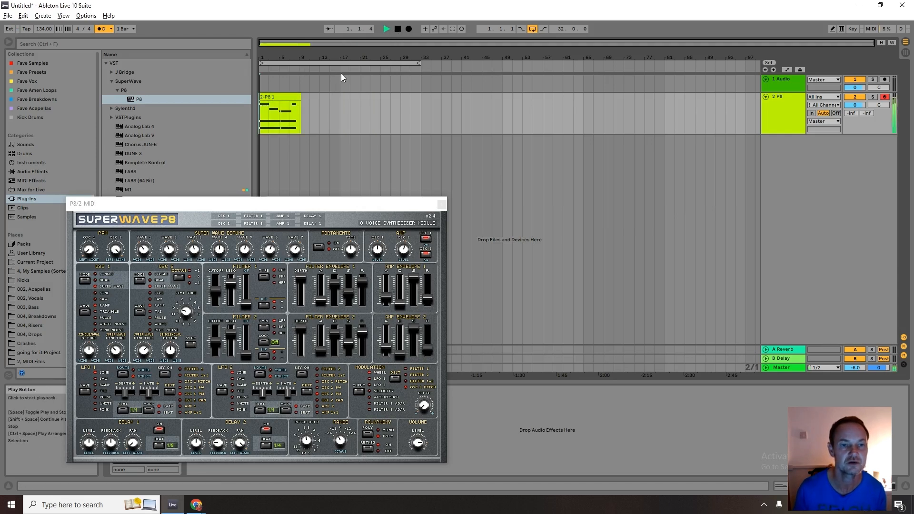
left_click(102, 29)
left_click(398, 29)
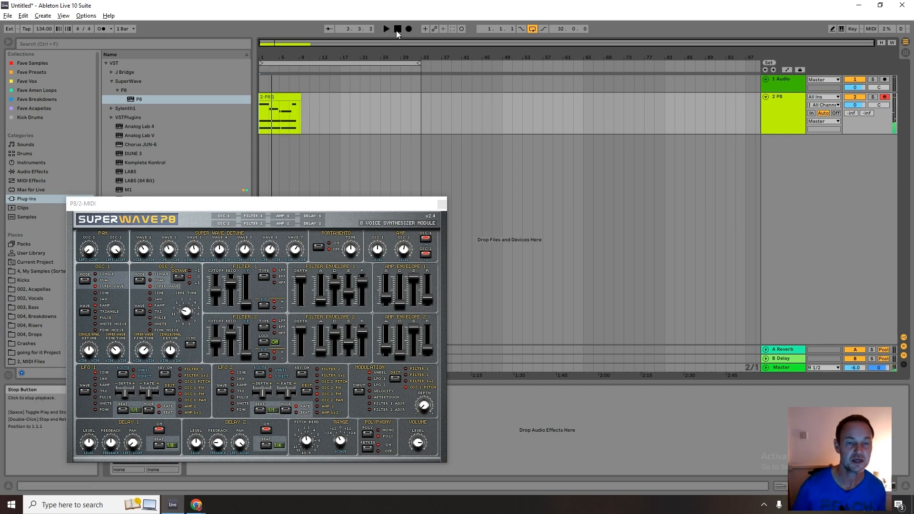
- Shorten the arrangement loop to 8 bars and open the P8 clip's notes in an enlarged, unobstructed note editor
left_click(299, 95)
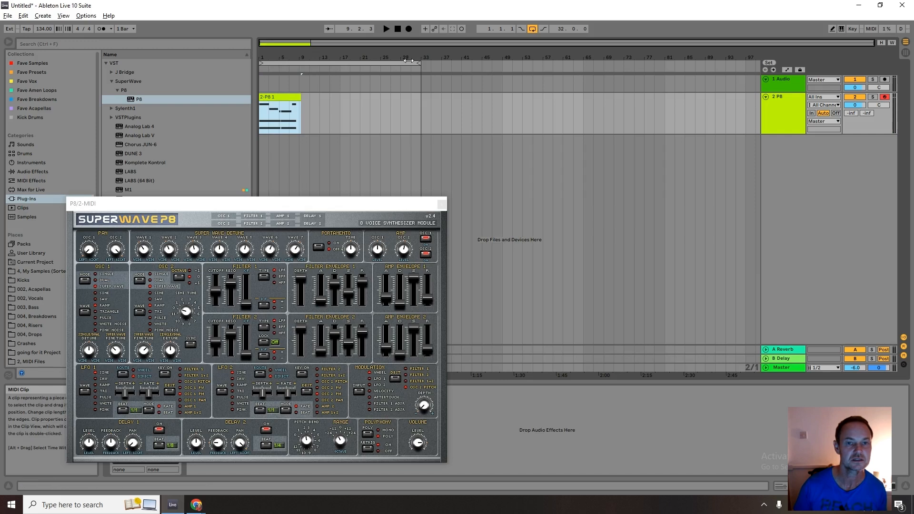
left_click_drag(419, 64, 299, 63)
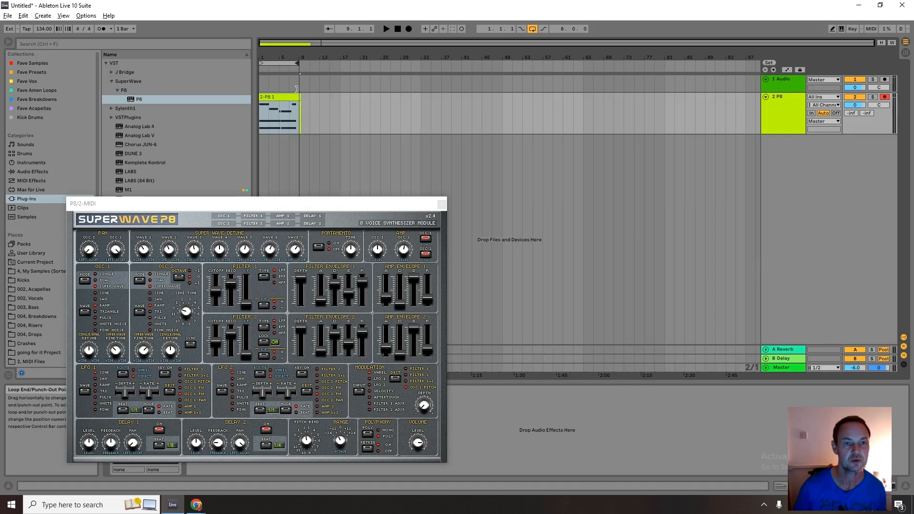
double_click(282, 97)
left_click_drag(305, 203, 250, 39)
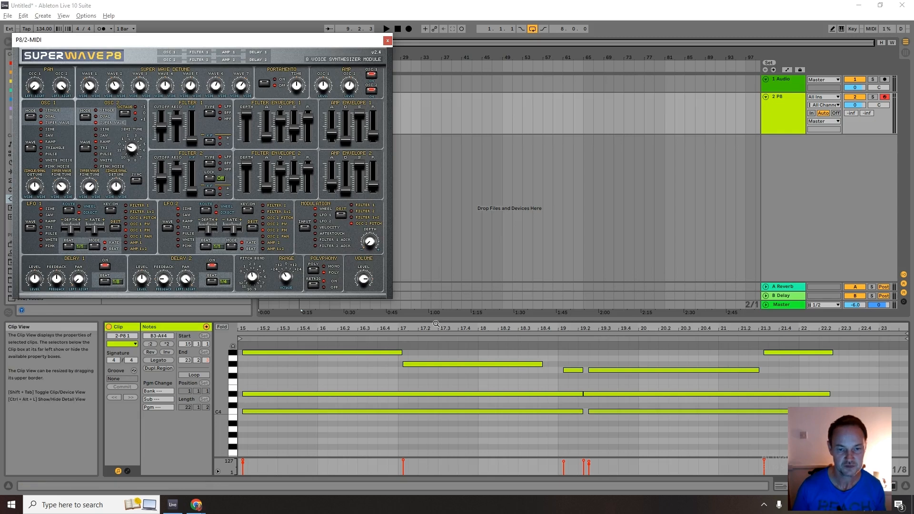
left_click_drag(436, 321, 458, 285)
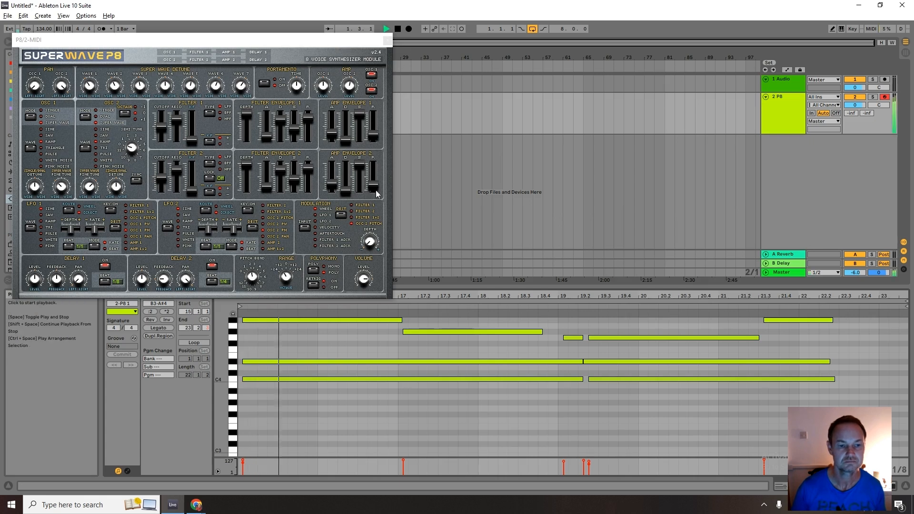
- Shift the three notes of the first chord to the clip's start and play back the result
key("space")
left_click(329, 389)
left_click_drag(302, 399, 271, 321)
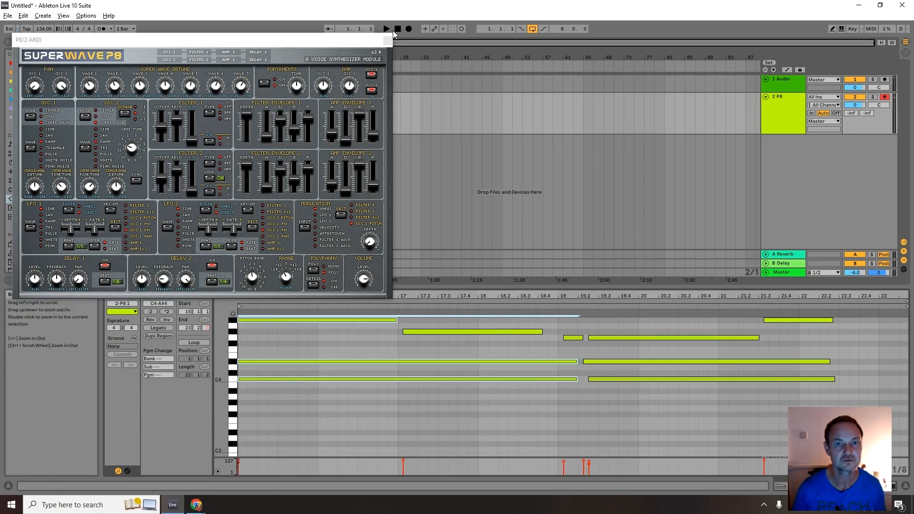
left_click(387, 30)
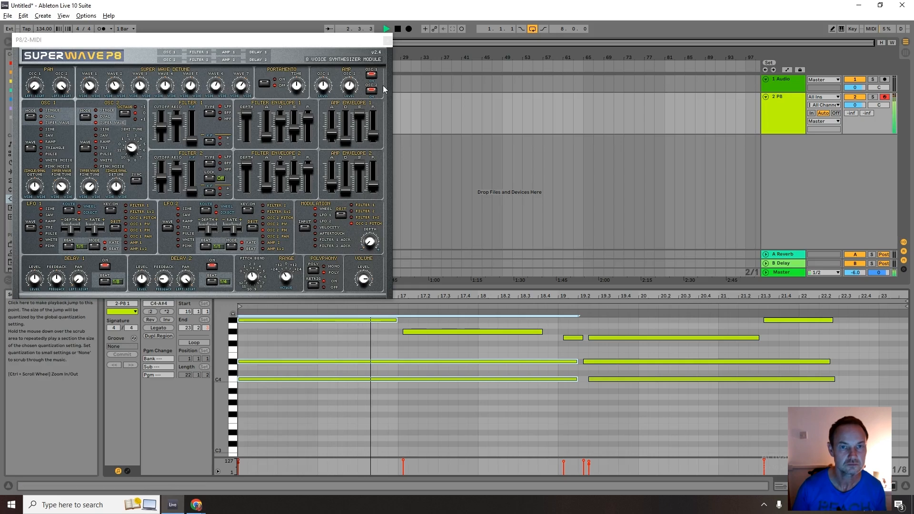
key("space")
left_click(348, 379)
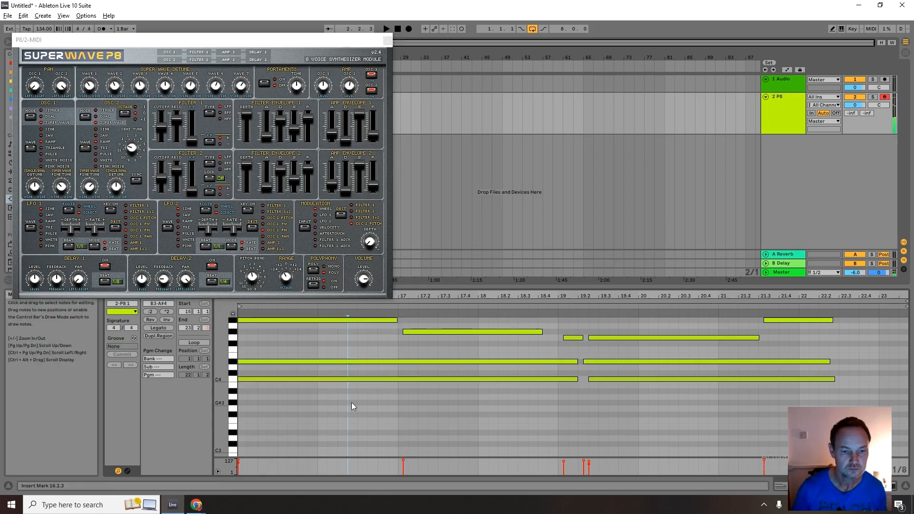
- Shorten the first chord's A#4, D#4 and C4 notes to one bar, ending at bar 16, and play them back
left_click(327, 321)
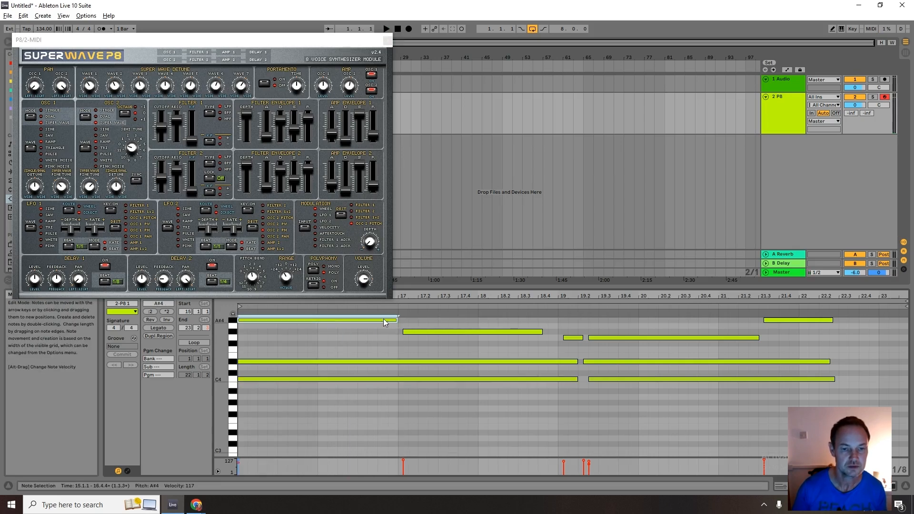
left_click_drag(397, 321, 320, 327)
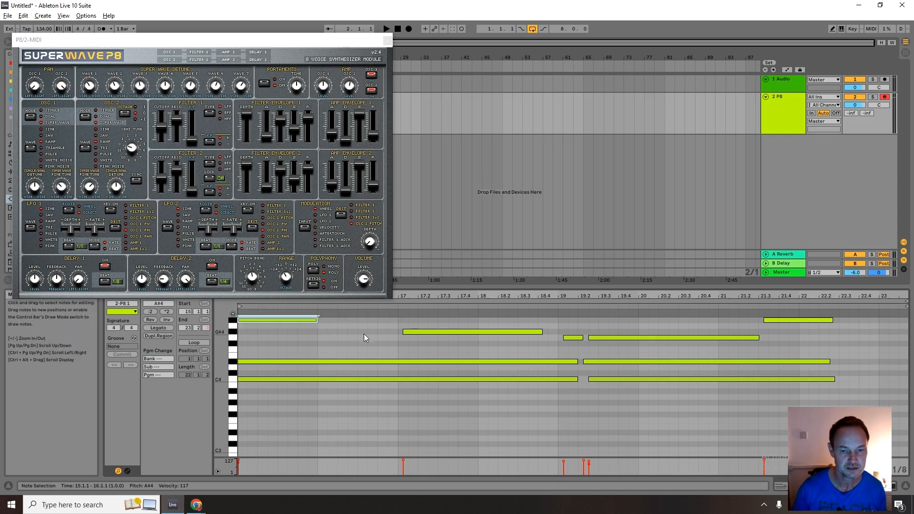
left_click_drag(578, 362, 320, 362)
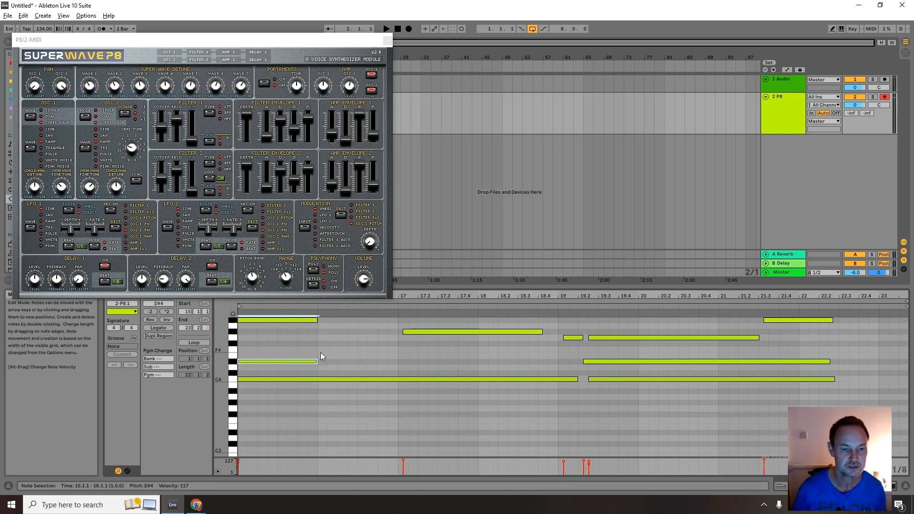
left_click_drag(576, 379, 318, 379)
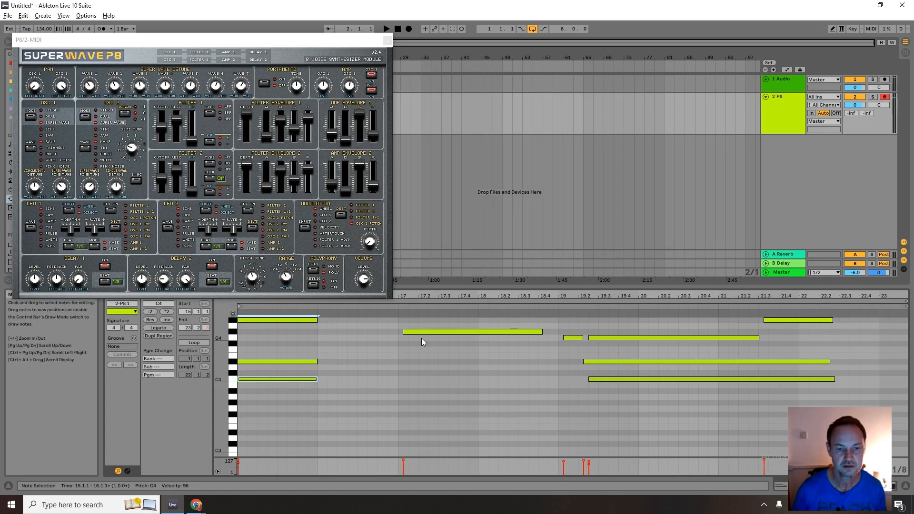
left_click(386, 29)
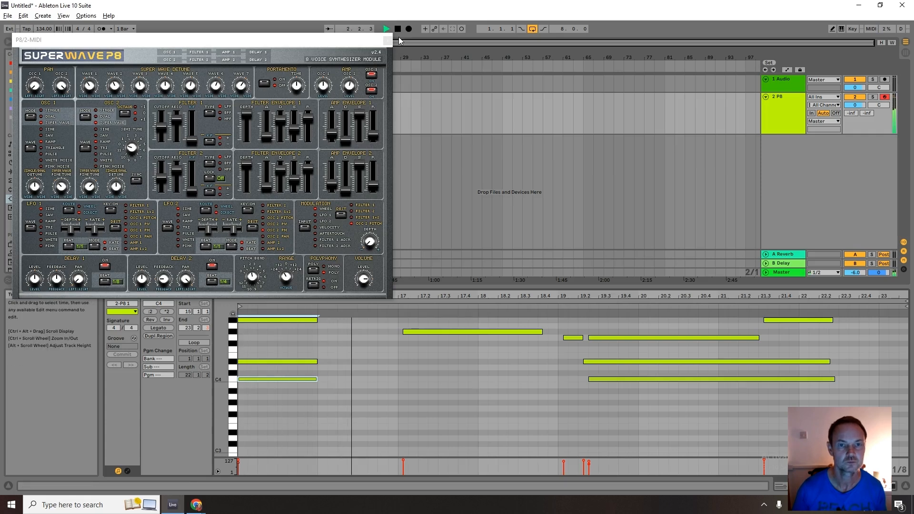
left_click(398, 31)
- Lengthen the D#4 and C4 notes to end at bar 17, move the G#4 note to start at bar 16, and play back
left_click_drag(320, 390, 398, 361)
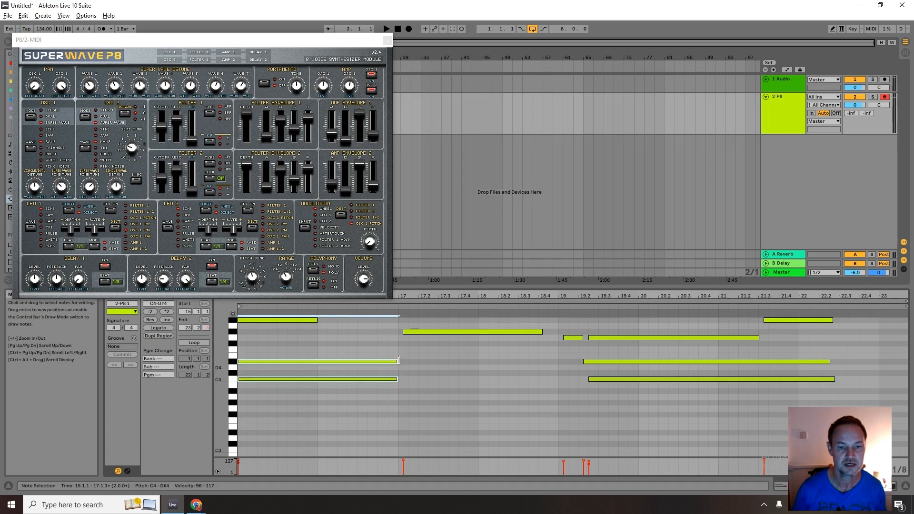
left_click(425, 335)
left_click_drag(430, 334, 344, 334)
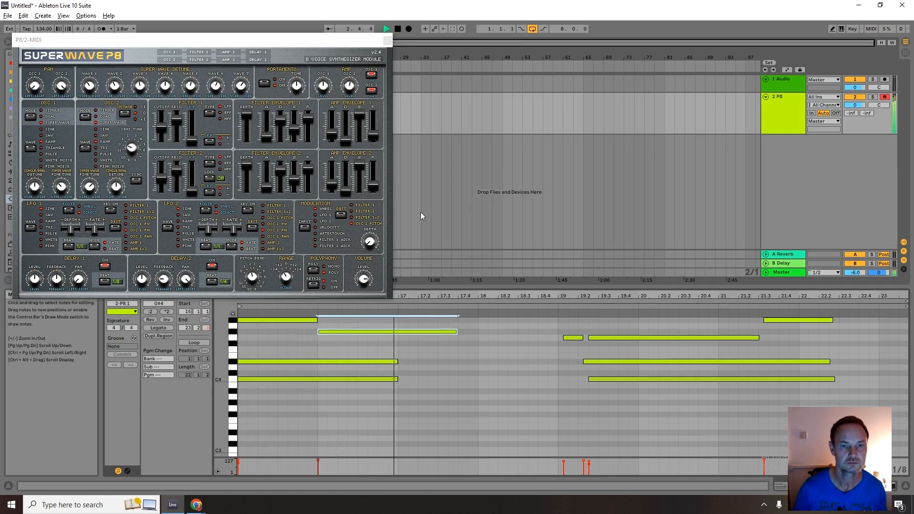
left_click(401, 30)
- Try lengthening the C4, D#4 and G#4 notes to end at bar 18 and play back the result
left_click_drag(398, 388, 478, 363)
left_click_drag(458, 333, 478, 333)
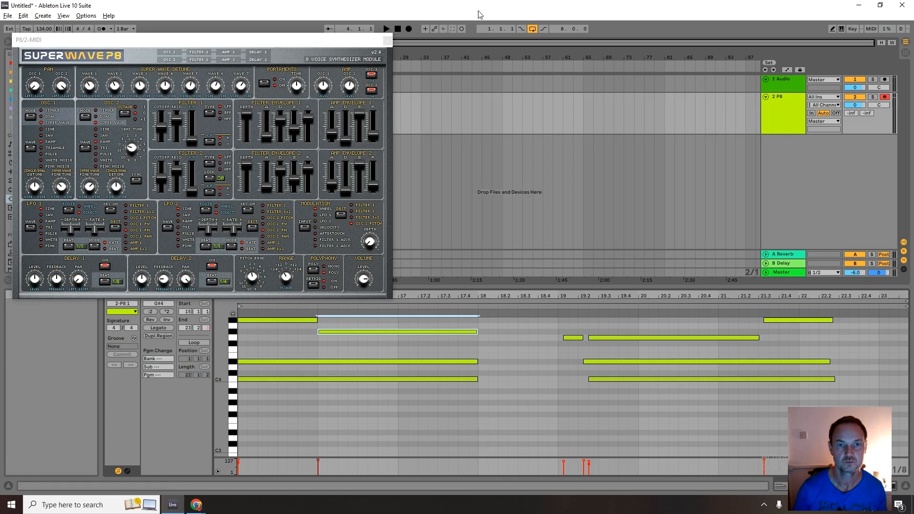
left_click(387, 29)
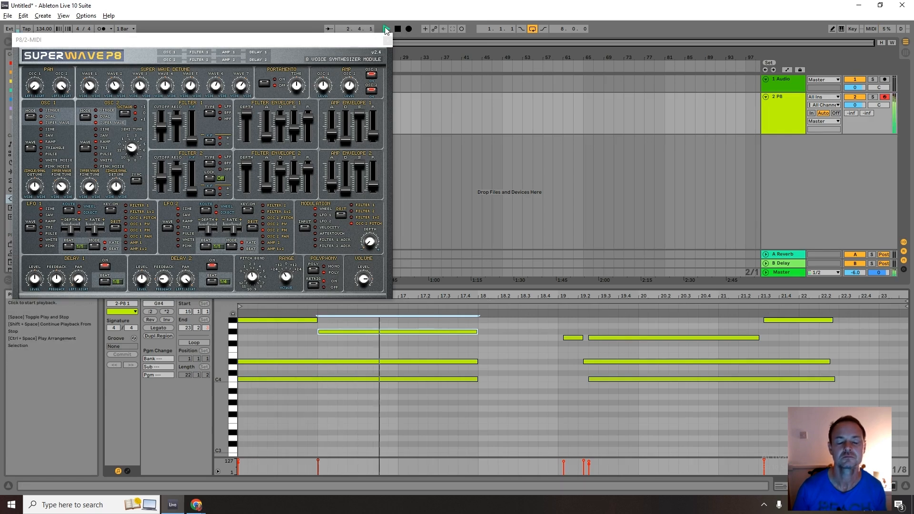
left_click(398, 29)
- Shorten the C4, D#4 and G#4 notes together so they end at bar 17, and start playback
left_click(455, 386)
left_click_drag(455, 386, 399, 332)
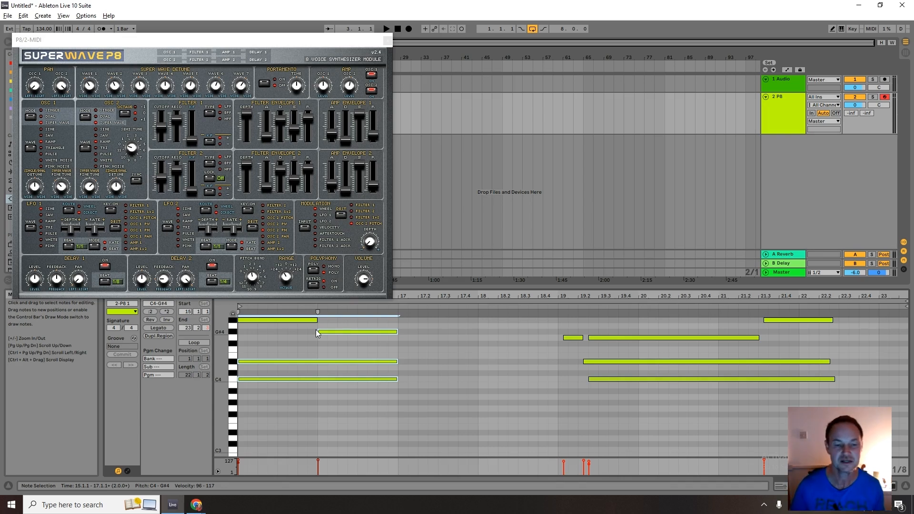
left_click(387, 29)
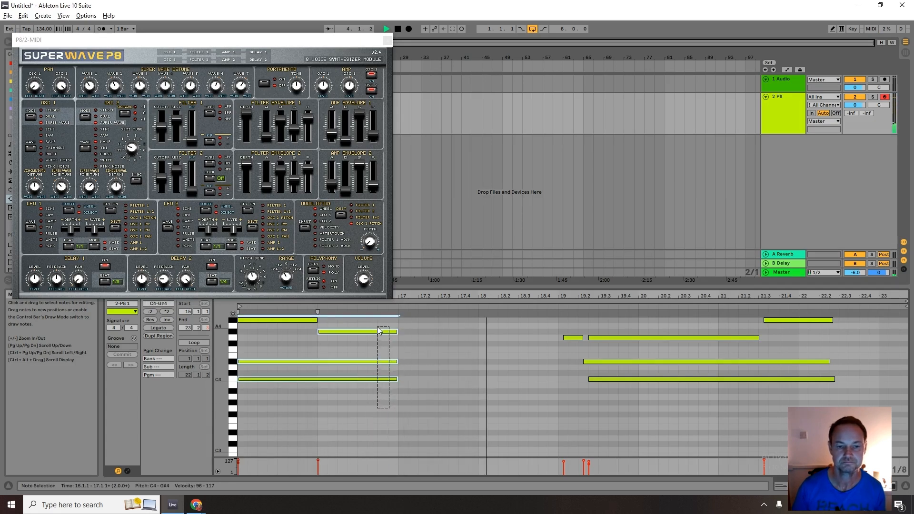
- Delete the short stray G4 note at bar 19 and stop playback
left_click(590, 399)
left_click(576, 340)
key("Delete")
left_click(613, 386)
left_click(398, 30)
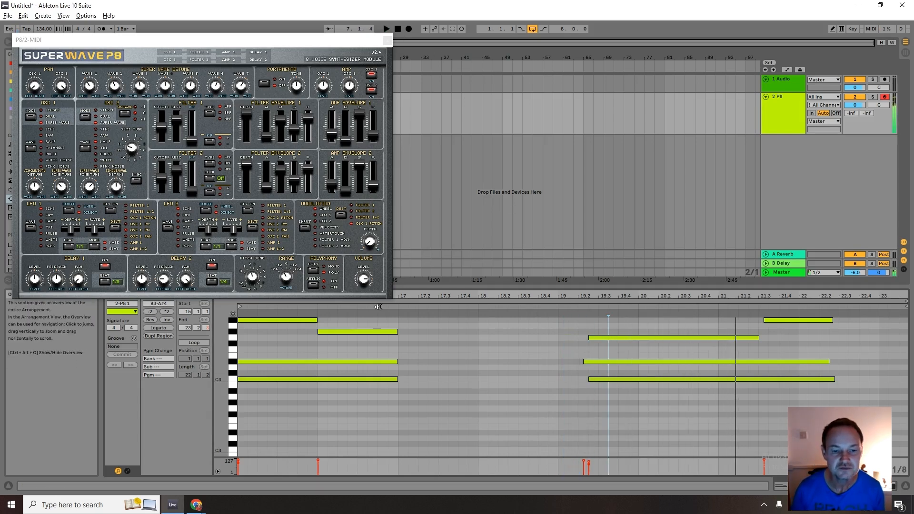
- Try moving the second chord's G4, D#4 and C4 notes back to about bar 17, and undo the move
left_click_drag(639, 420, 618, 356)
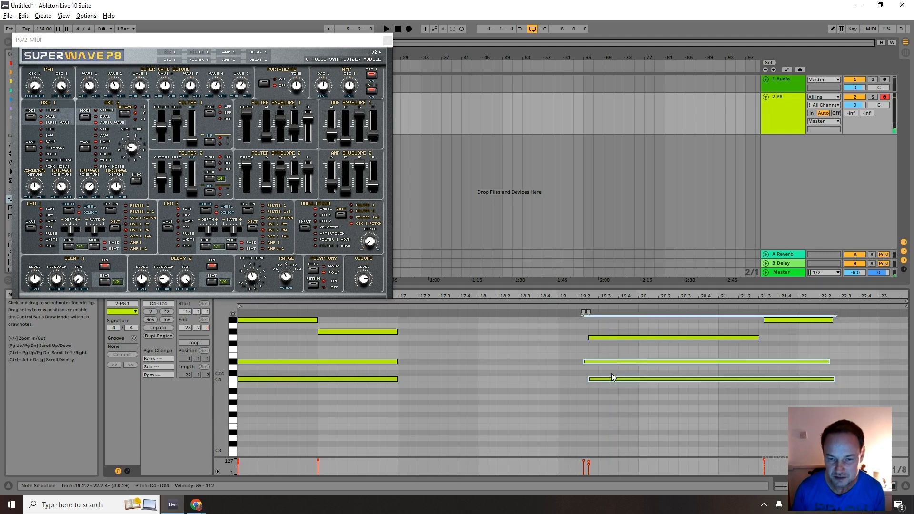
left_click_drag(623, 424, 432, 339)
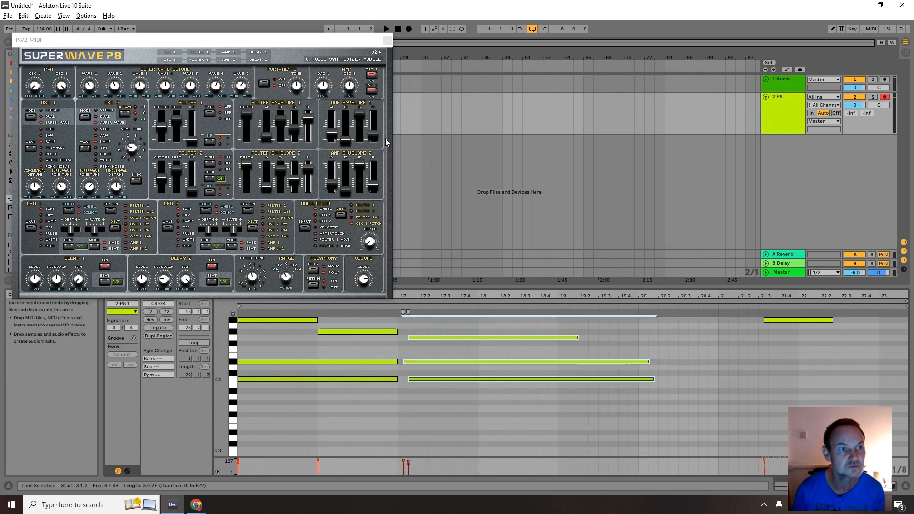
left_click(23, 15)
left_click(48, 29)
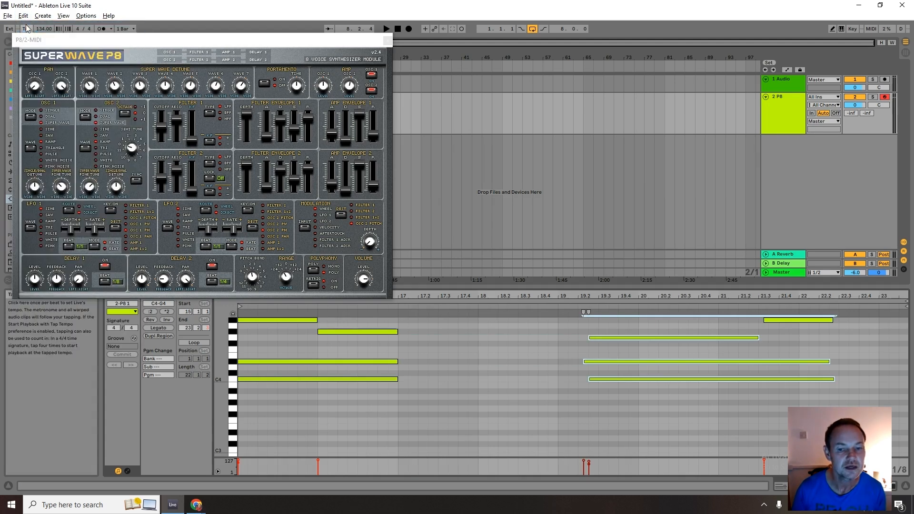
- Move the second chord to about bar 17, keep its pitches at C4, D#4 and G4, and play it back
left_click_drag(596, 380, 423, 388)
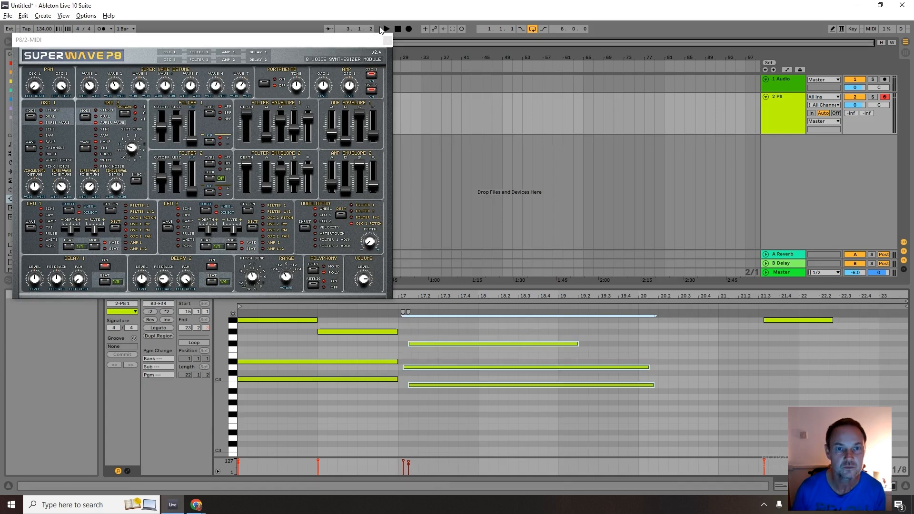
left_click(363, 321)
key("space")
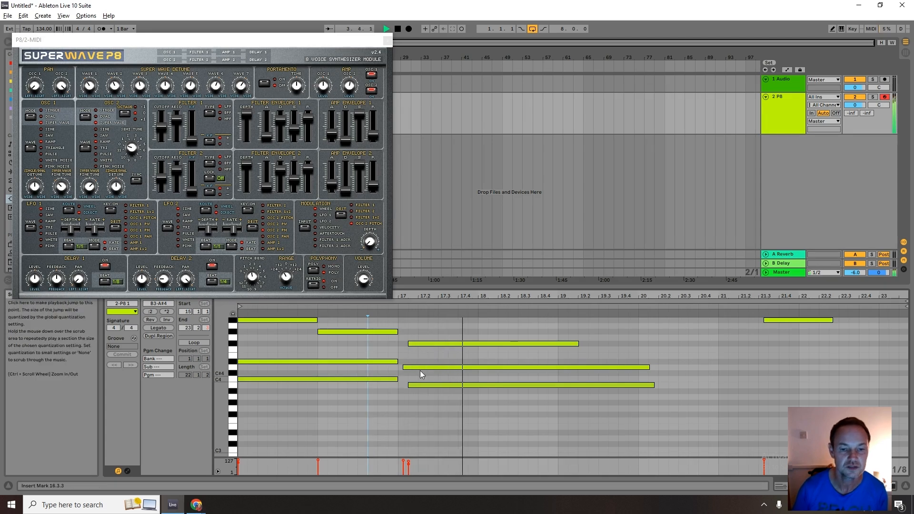
left_click_drag(418, 385, 431, 338)
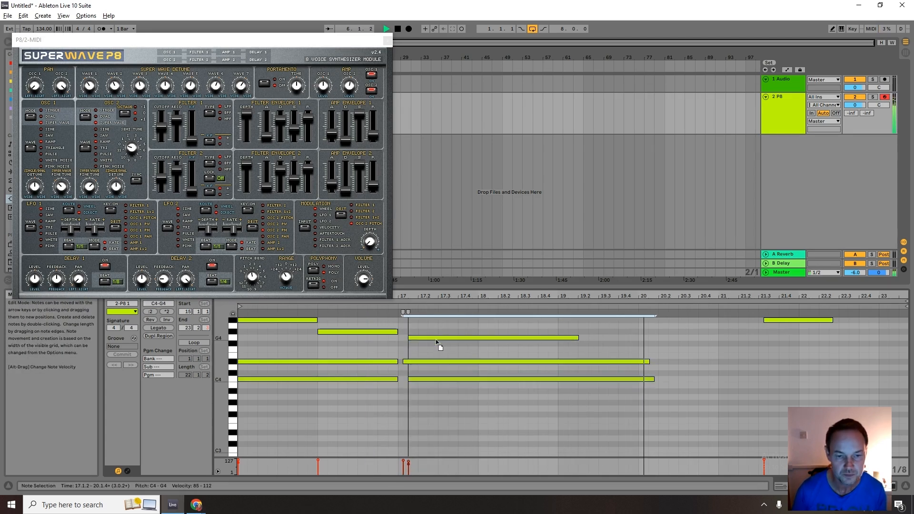
left_click(345, 307)
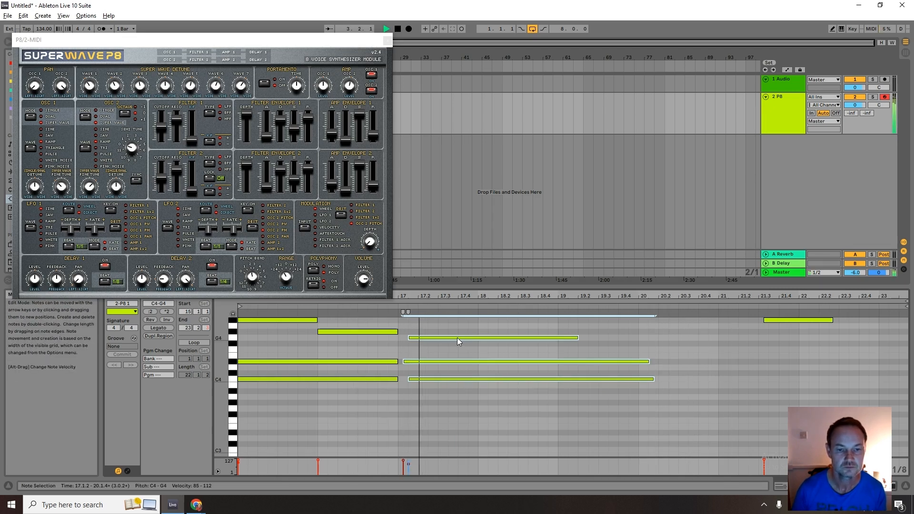
left_click(398, 29)
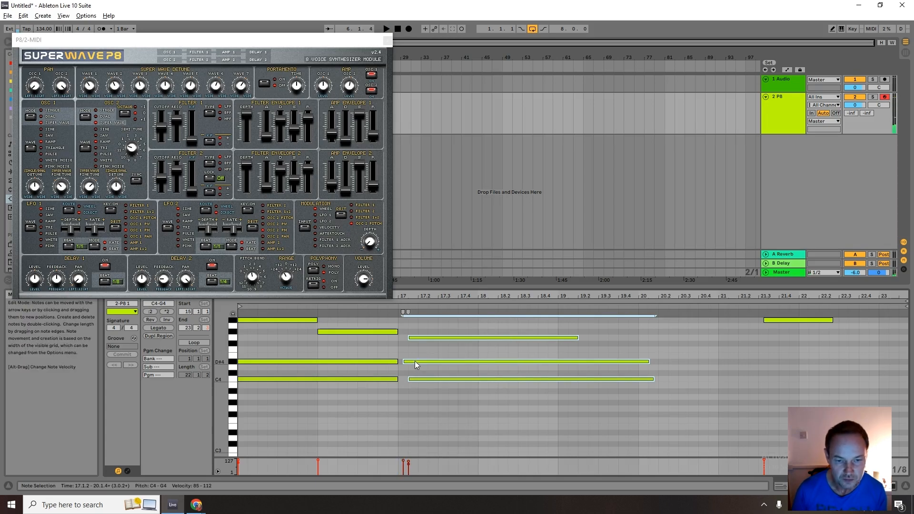
- Delete the second chord's D#4 and C4 notes and lengthen the first chord's D#4 and C4 to end at bar 19
left_click(416, 361)
key("Delete")
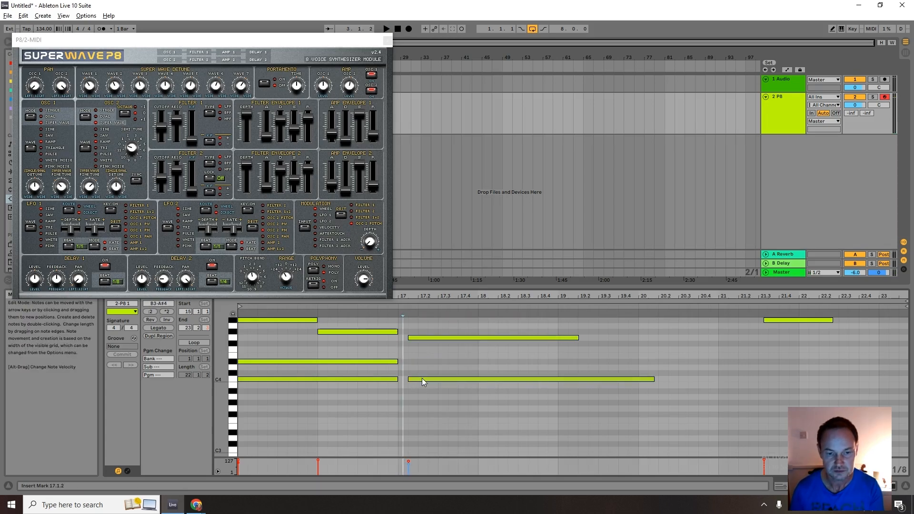
left_click(422, 378)
key("Delete")
left_click_drag(398, 362, 557, 362)
left_click_drag(398, 379, 557, 379)
- Align the G4 note to start at bar 17 and end at bar 19, and play back the part
left_click_drag(496, 341, 488, 341)
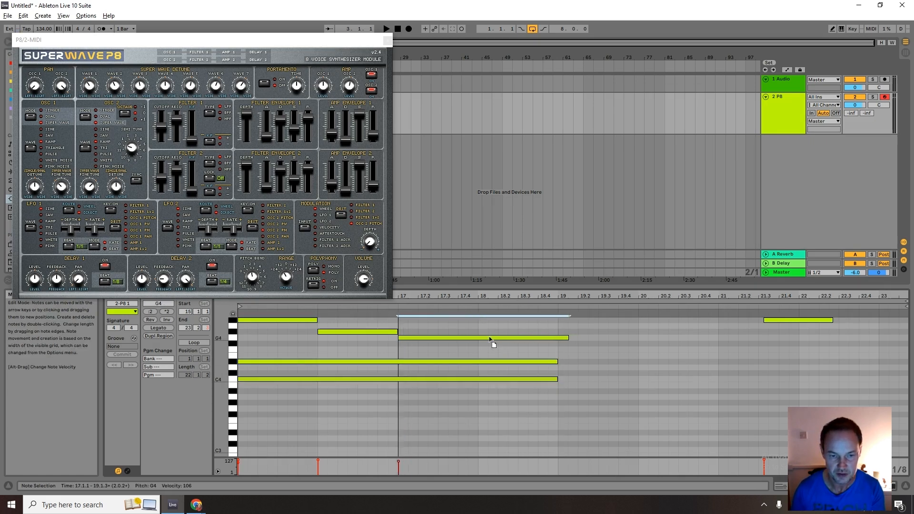
left_click_drag(568, 338, 558, 338)
left_click(395, 29)
left_click(386, 29)
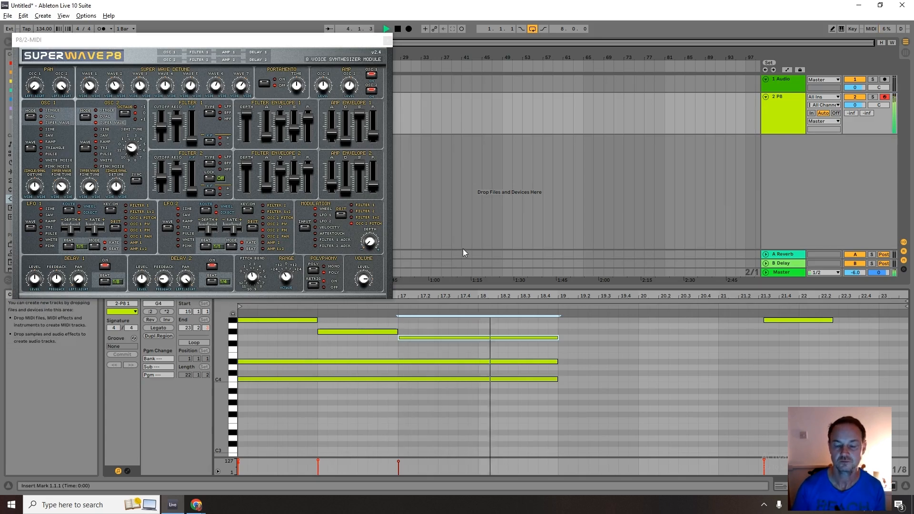
- Delete the leftover A#4 note after bar 21, move the synth window clear of the arrangement, and stop playback
left_click(767, 336)
left_click(769, 319)
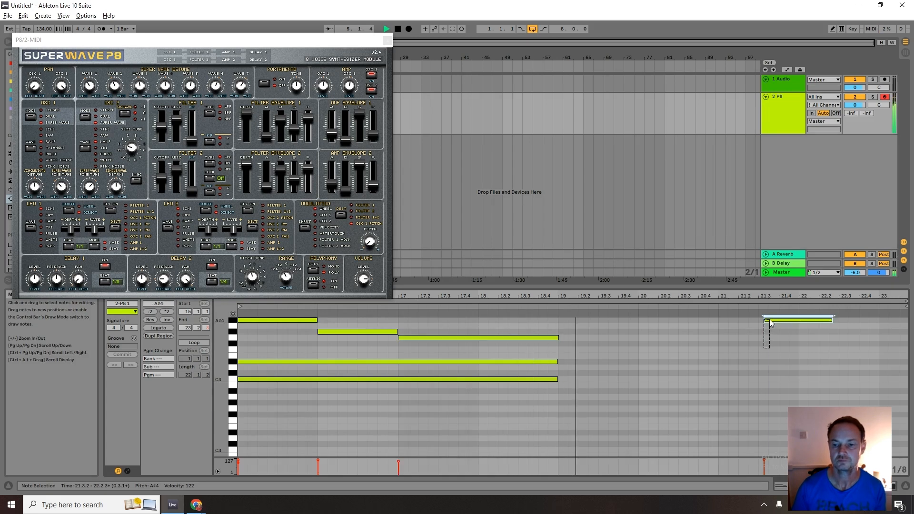
key("Delete")
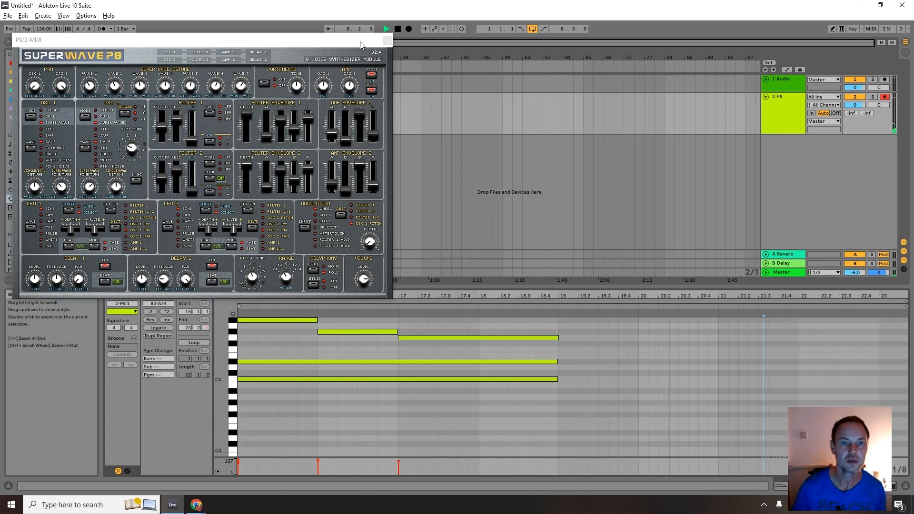
left_click_drag(276, 39, 334, 476)
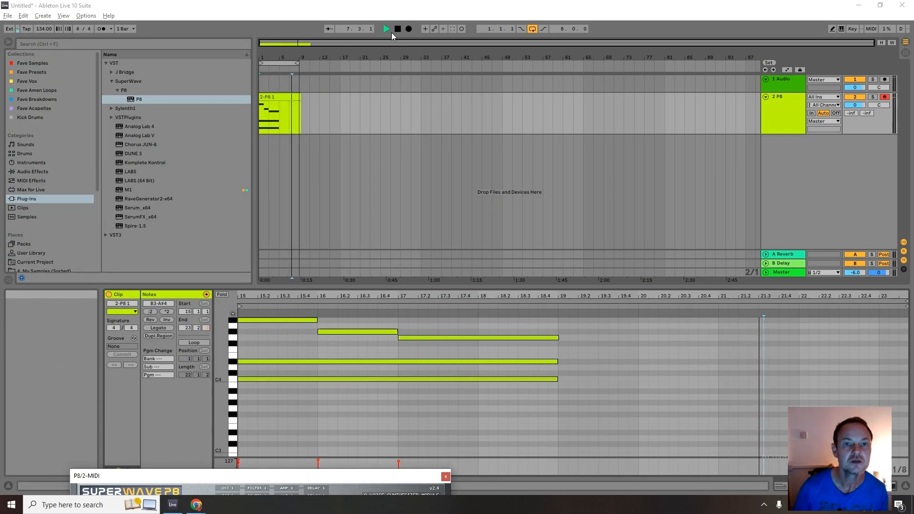
key("space")
- Trim the P8 clip in the arrangement to end at bar 7 and consolidate it
left_click_drag(298, 98, 288, 97)
right_click(286, 97)
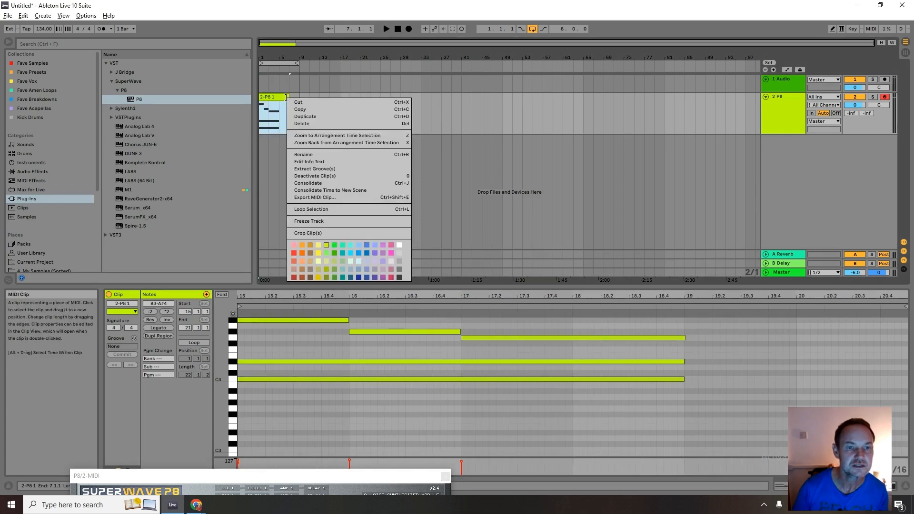
left_click(352, 183)
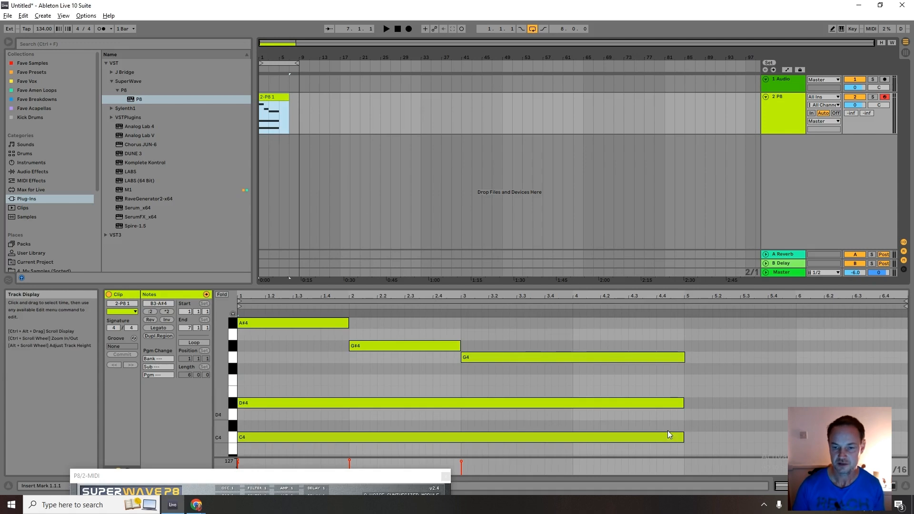
- Lengthen the G4, D#4 and C4 notes to the clip's end at bar 7 and play the clip cut to a four-bar arrangement loop
left_click_drag(682, 452, 908, 367)
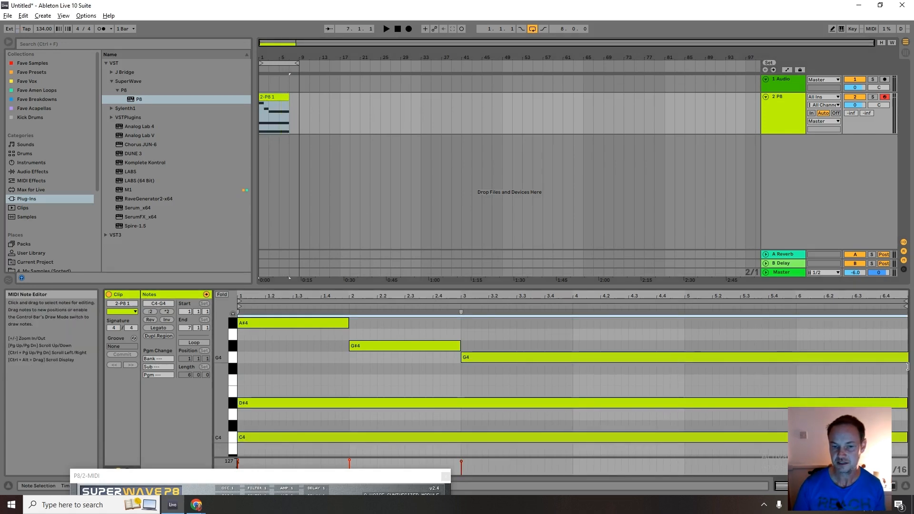
left_click(385, 29)
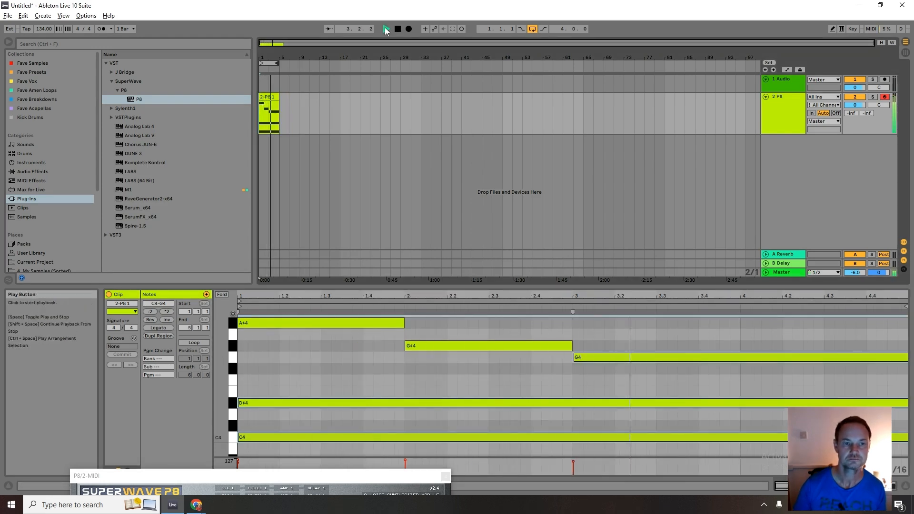
left_click(398, 29)
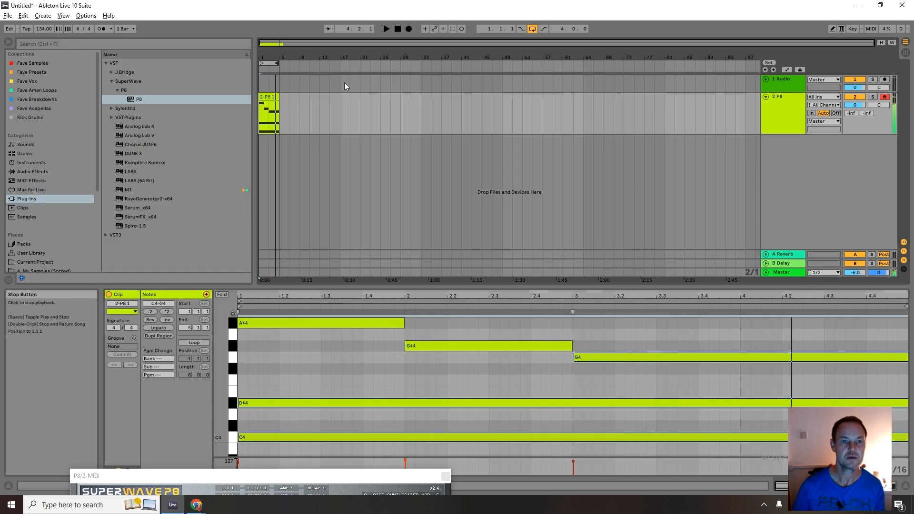
- Consolidate the trimmed four-bar P8 clip
left_click(267, 98)
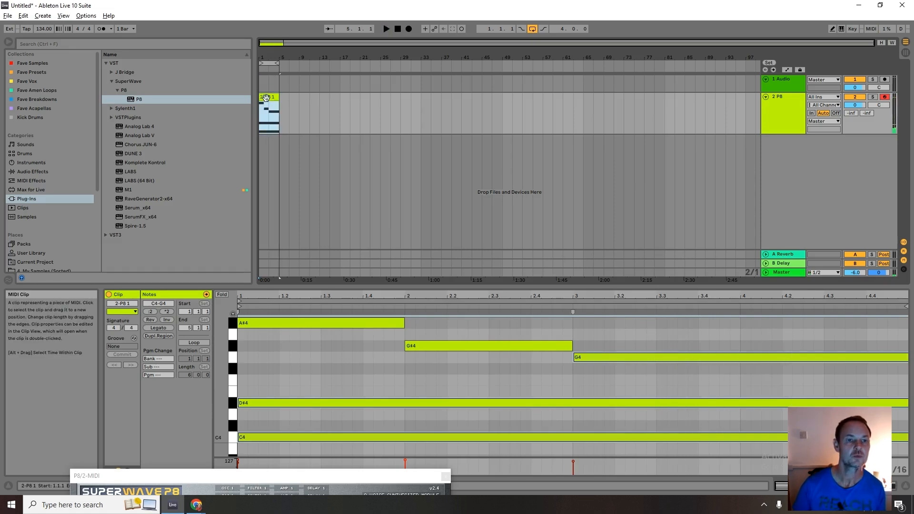
right_click(266, 98)
left_click(310, 182)
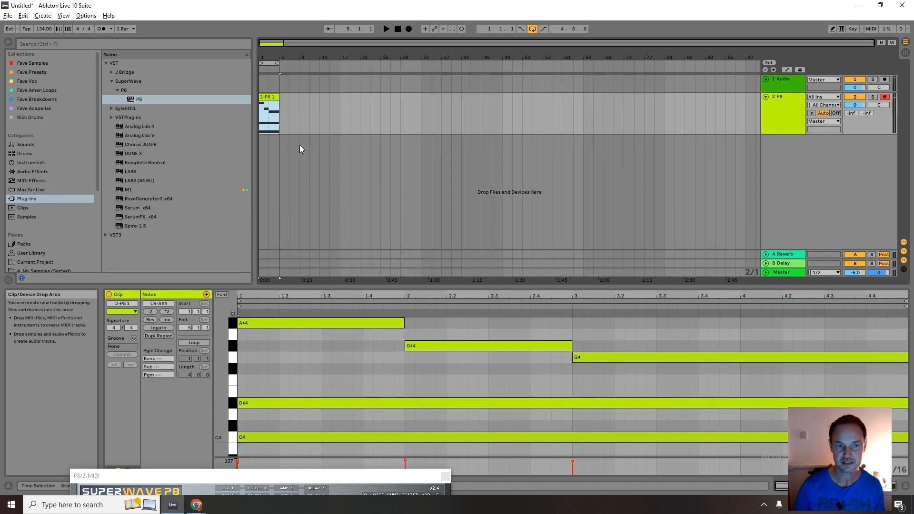
- Turn on looping for the P8 clip and extend it along the track to bar 19
left_click(196, 344)
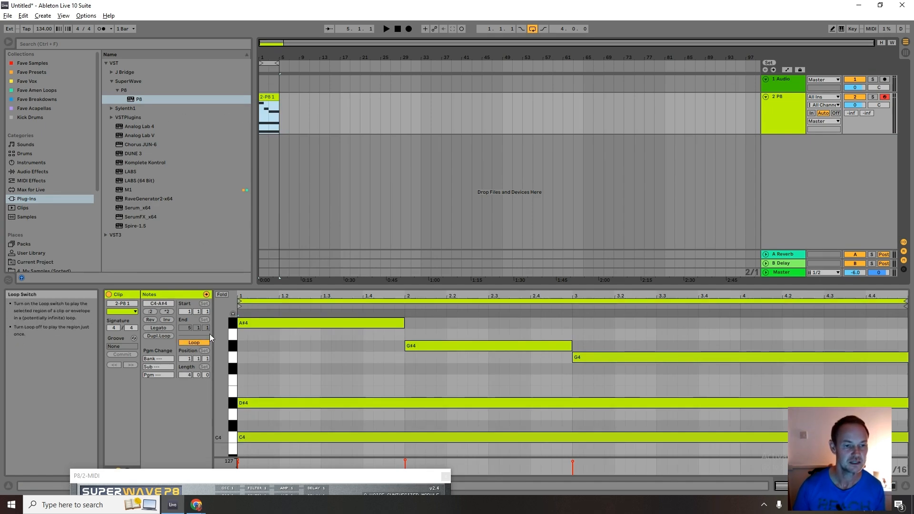
left_click_drag(280, 110, 353, 110)
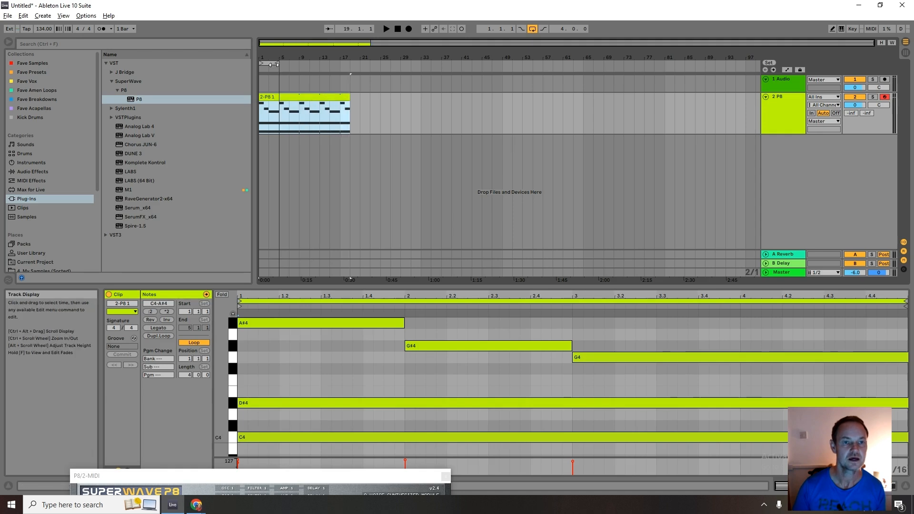
- Extend the arrangement loop to bar 19 and play back the looped P8 clip
left_click_drag(277, 64, 352, 73)
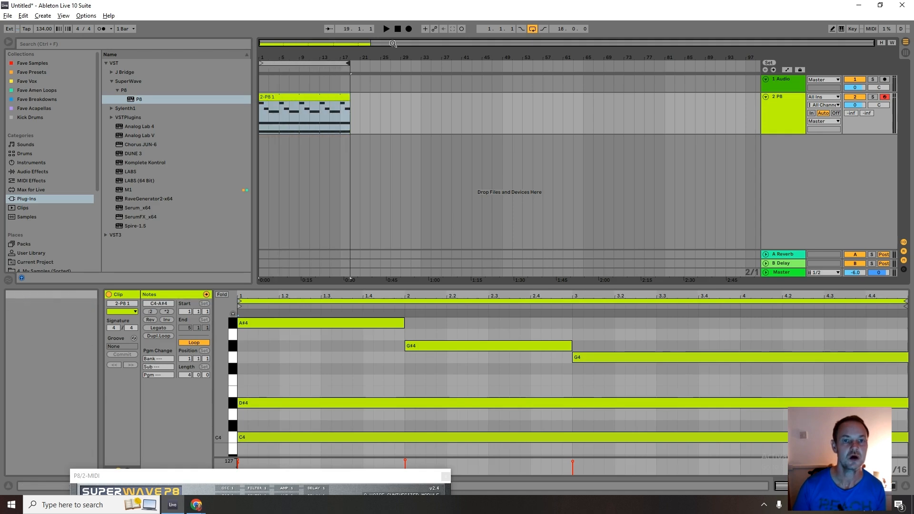
left_click(387, 30)
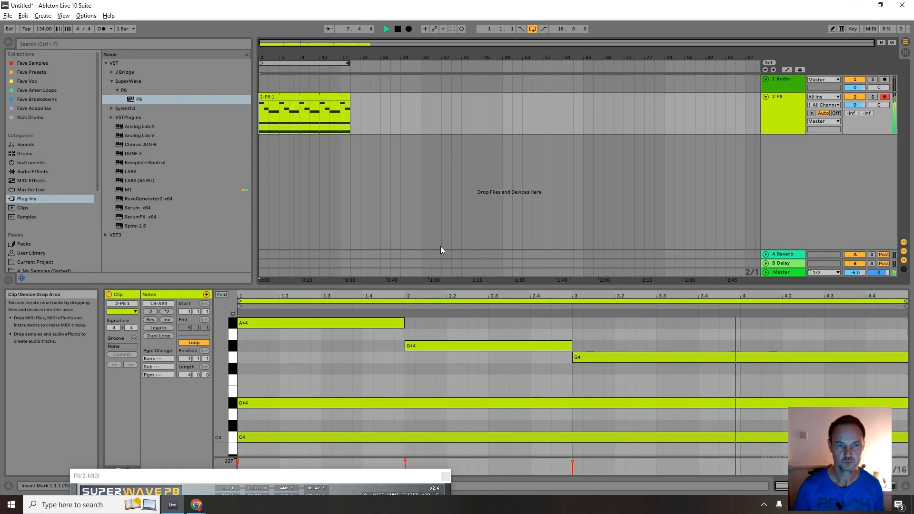
left_click(398, 30)
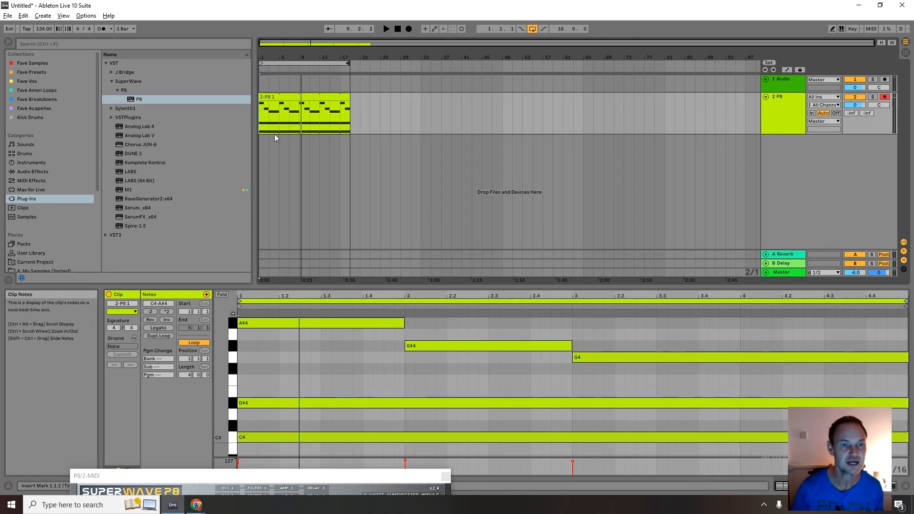
- Shorten the P8 clip in the arrangement to end at bar 5 and consolidate it
left_click(314, 96)
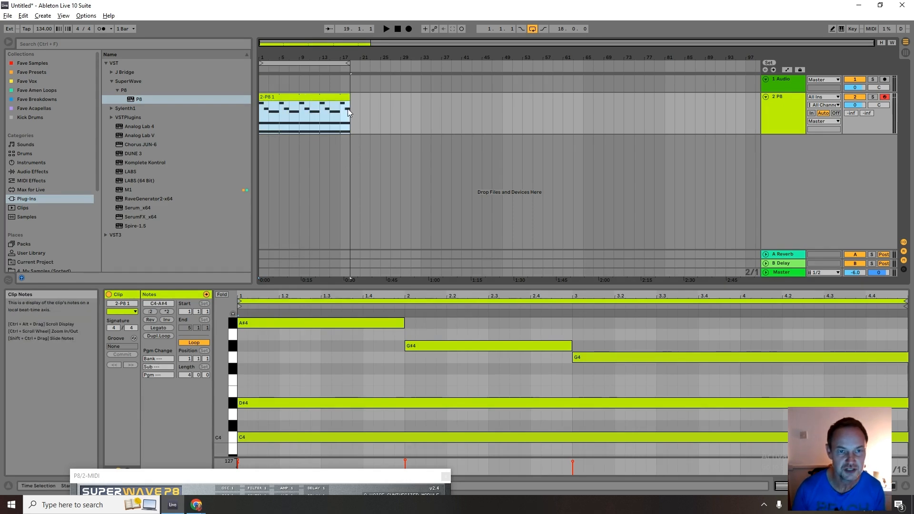
left_click_drag(349, 98, 280, 98)
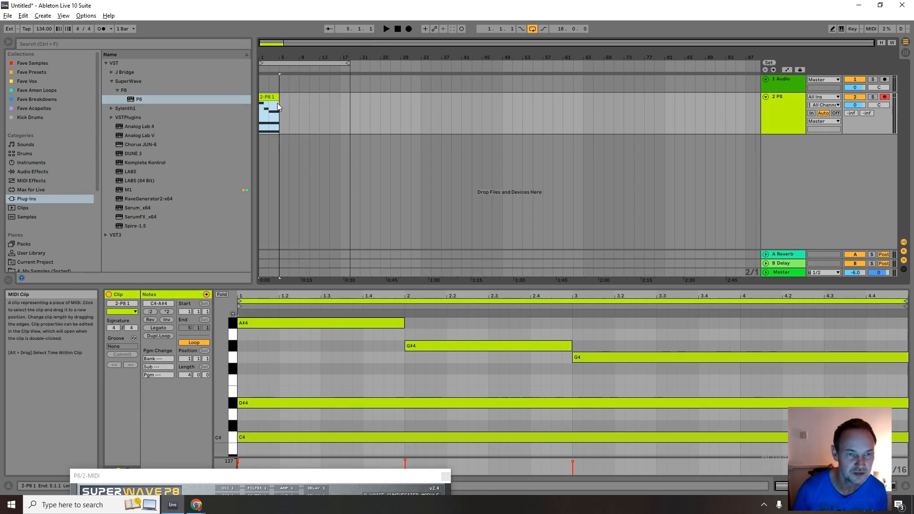
right_click(272, 97)
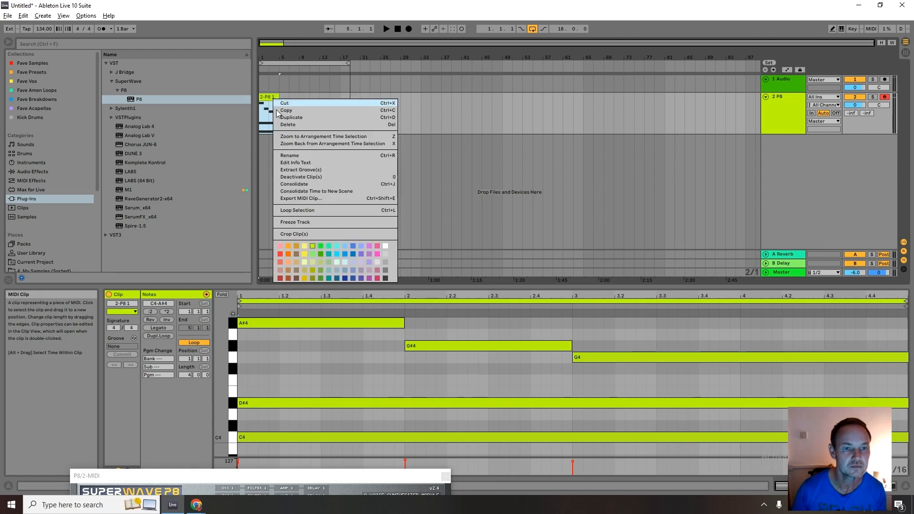
left_click(342, 184)
- Set the tempo to 169 BPM and play the four-bar P8 clip
mouse_move(47, 30)
left_mouse_down()
mouse_move(46, 7)
mouse_move(46, 37)
left_mouse_up()
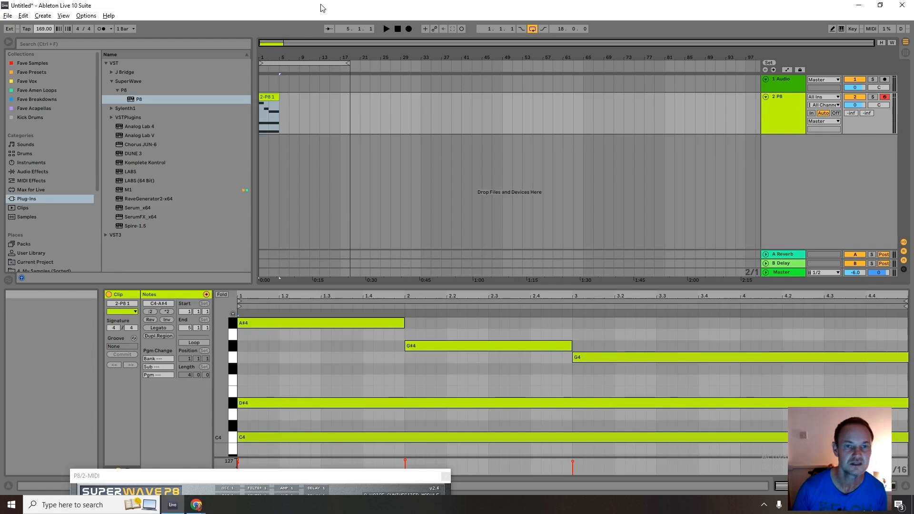
left_click(386, 30)
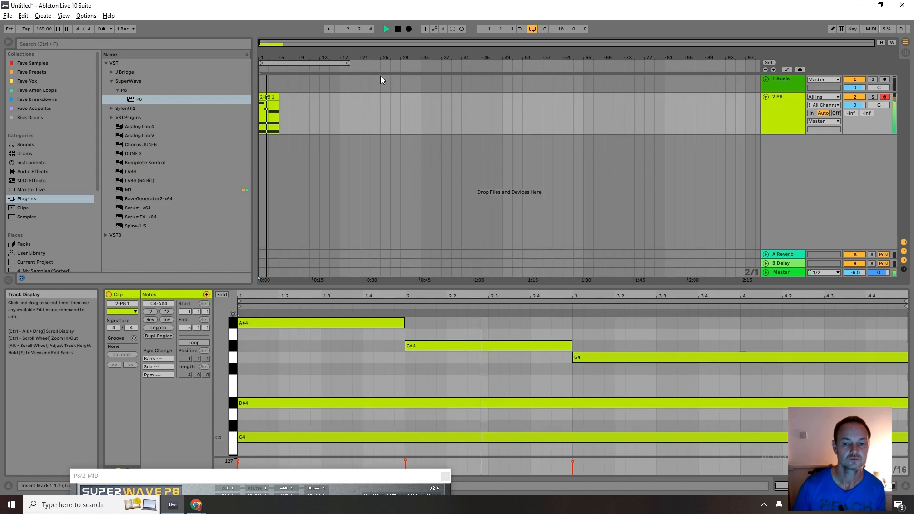
right_click(270, 97)
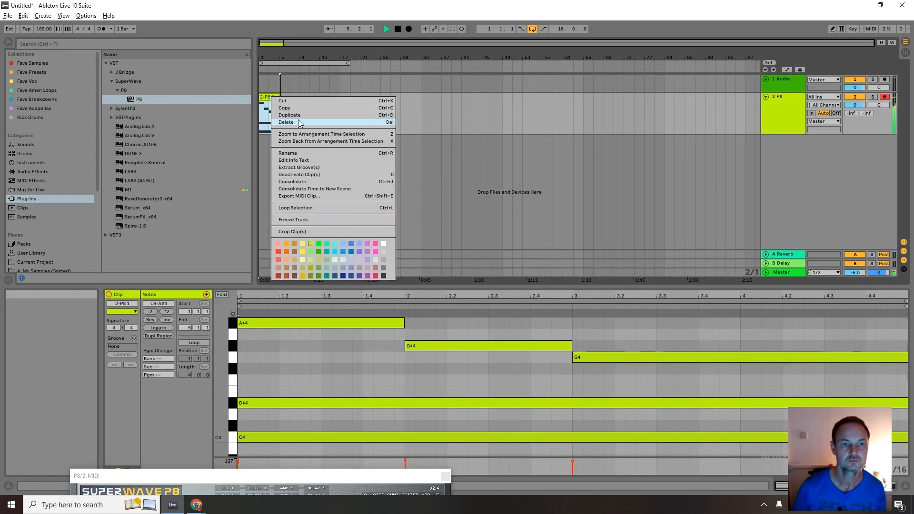
left_click(396, 32)
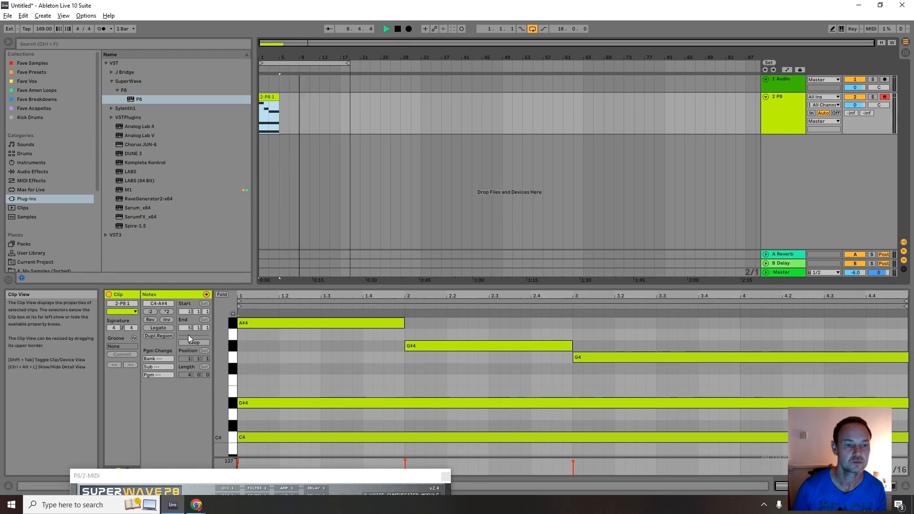
- Turn clip looping back on for the P8 clip, extend it to bar 19 and play it
left_click(193, 340)
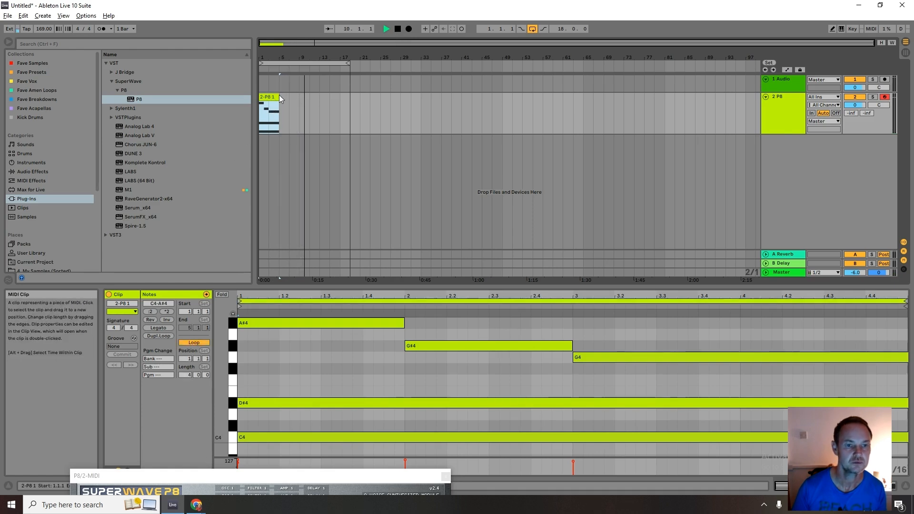
left_click_drag(279, 96, 349, 101)
left_click(390, 30)
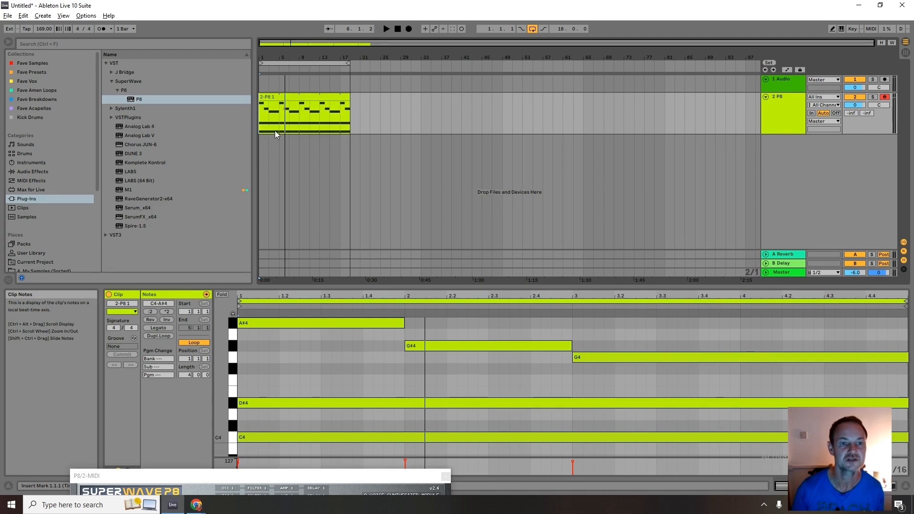
left_click(384, 28)
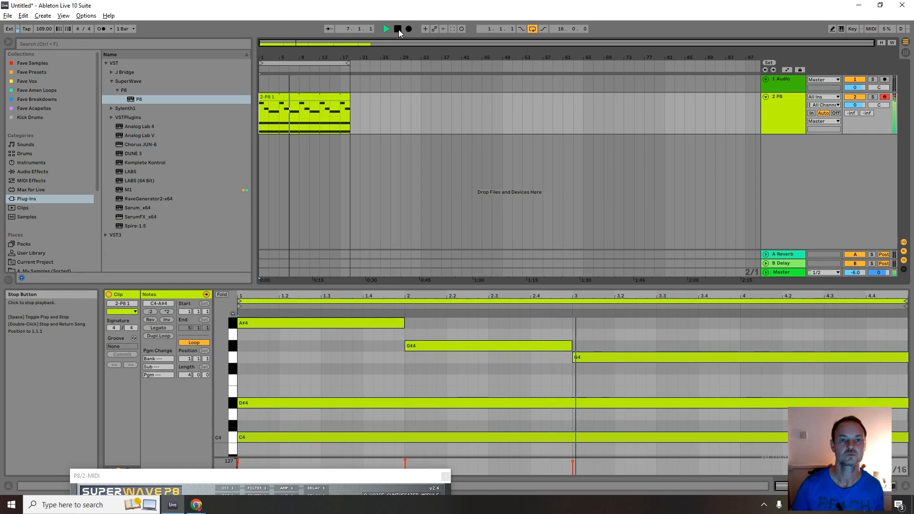
left_click(399, 30)
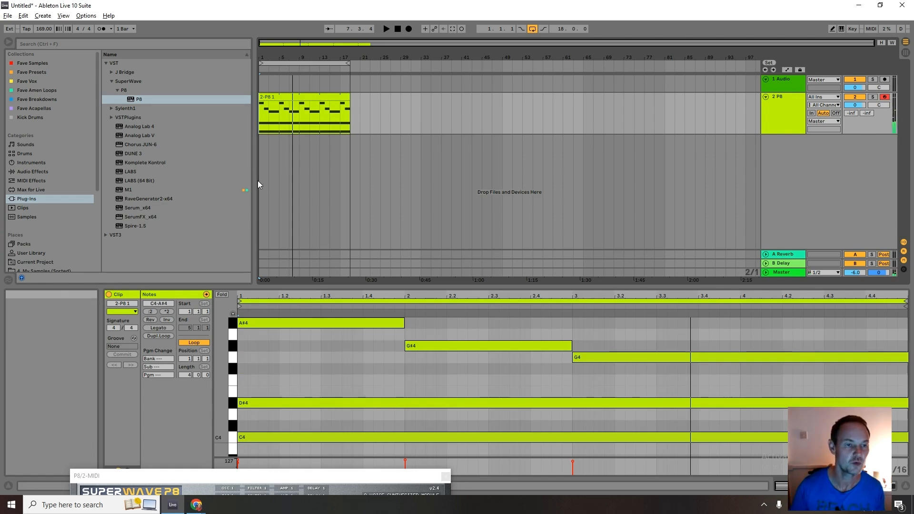
- Load the Dan Bass 4 Sample ARP Poly Lead C2 preset from Fave Presets onto a new track
left_click(41, 74)
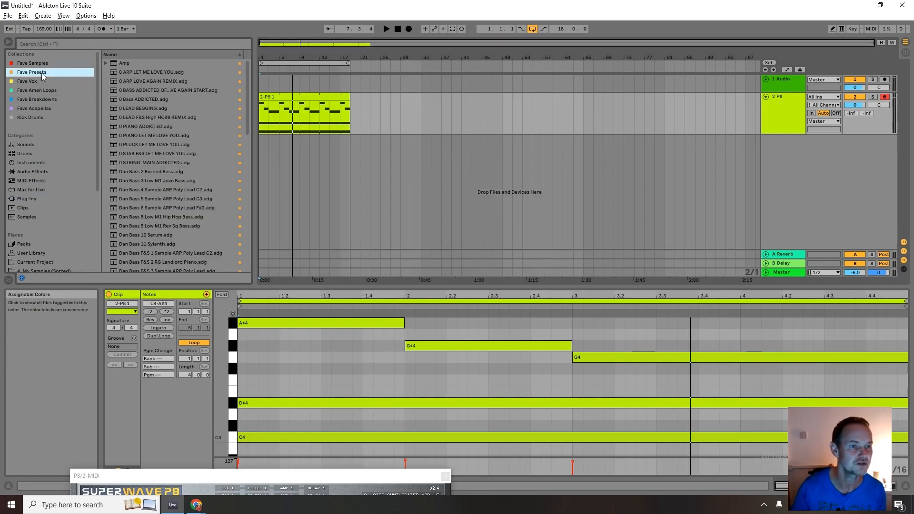
left_click(181, 191)
double_click(181, 190)
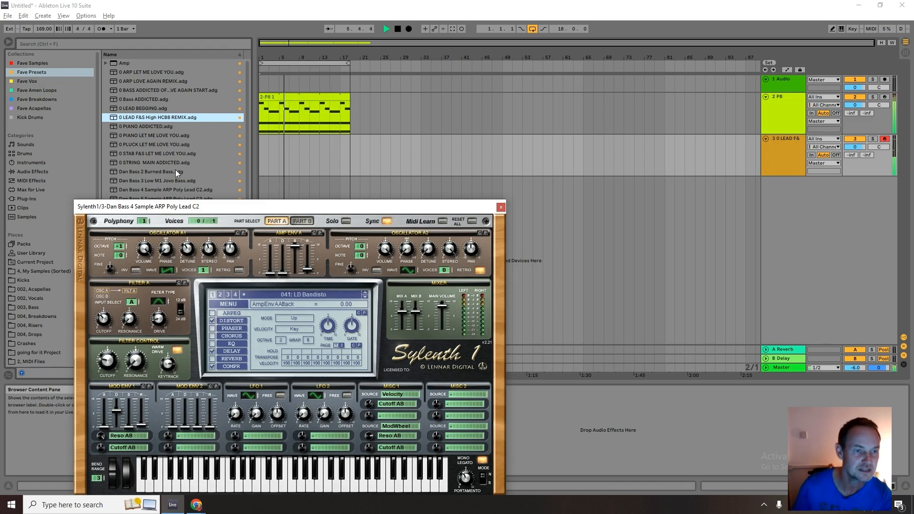
- Load the 0 PIANO ADDICTED preset on track 3 and return the stopped playback position to the song start
left_click(162, 127)
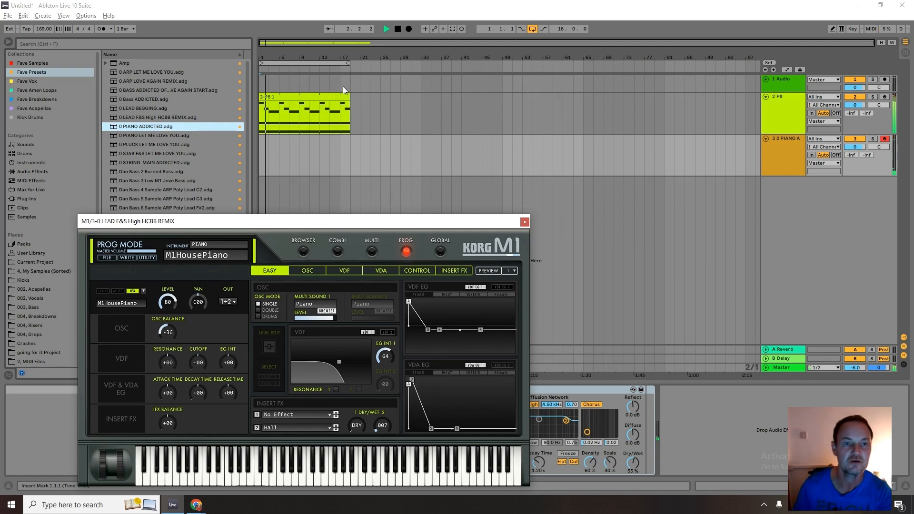
left_click(398, 30)
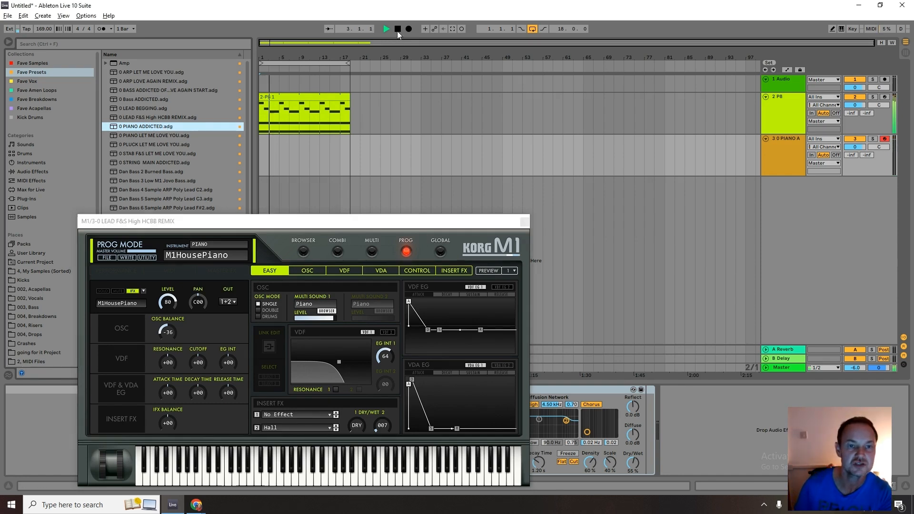
left_click(737, 136)
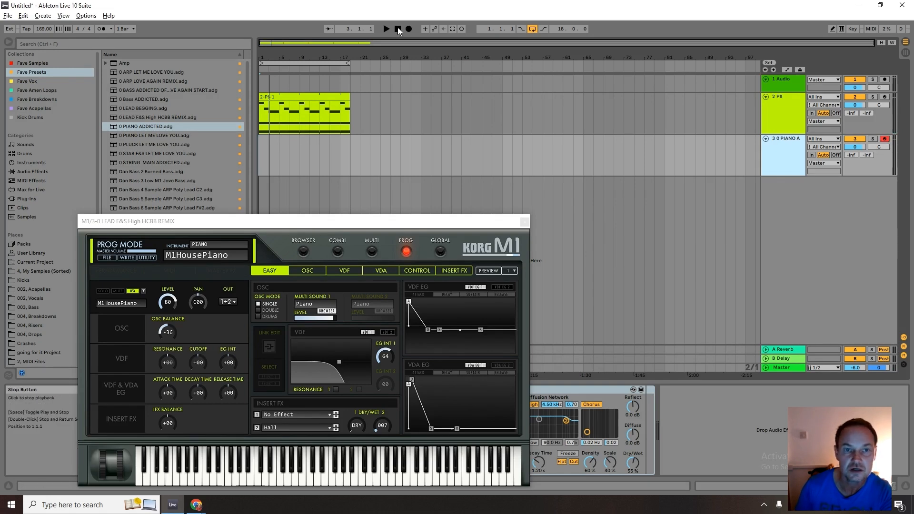
left_click(398, 29)
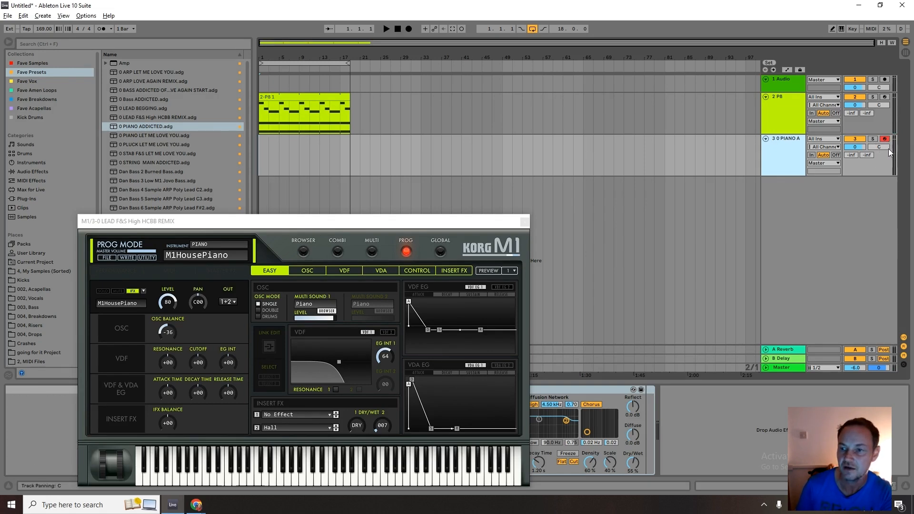
left_click(409, 29)
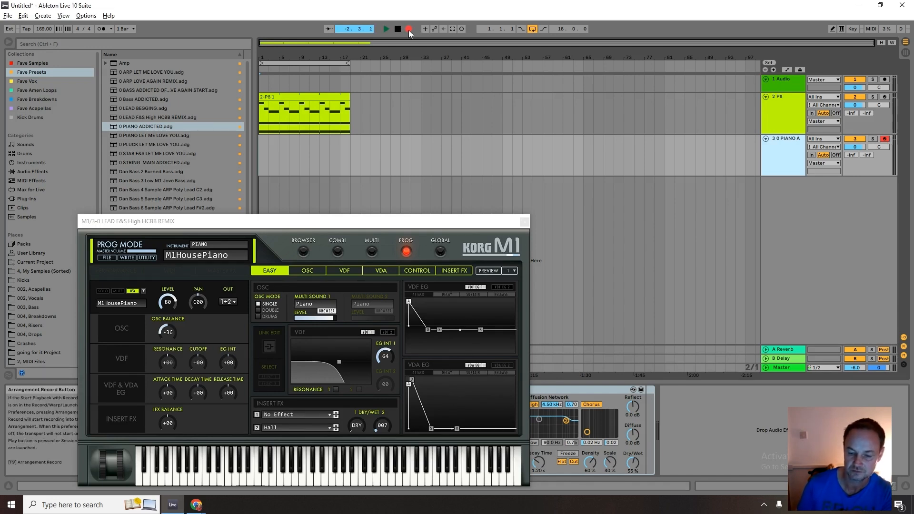
left_click(400, 28)
left_click(401, 28)
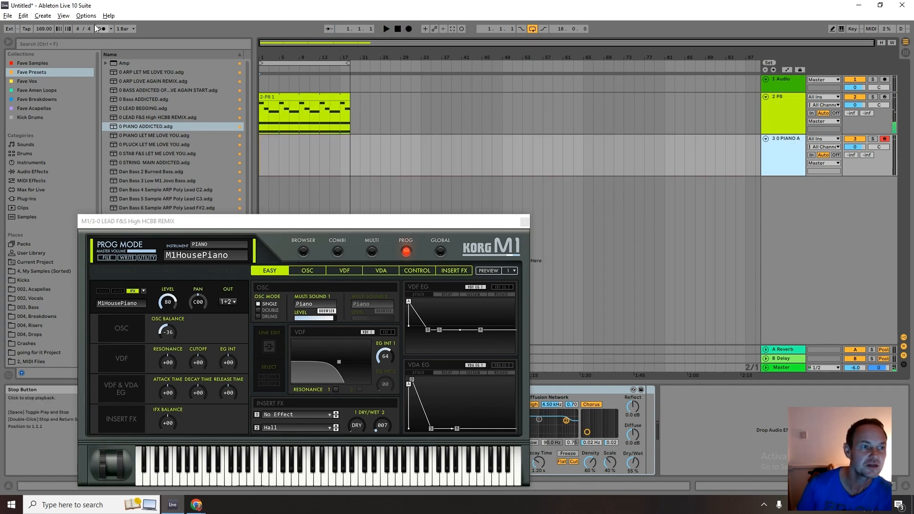
left_click(23, 16)
left_click(35, 27)
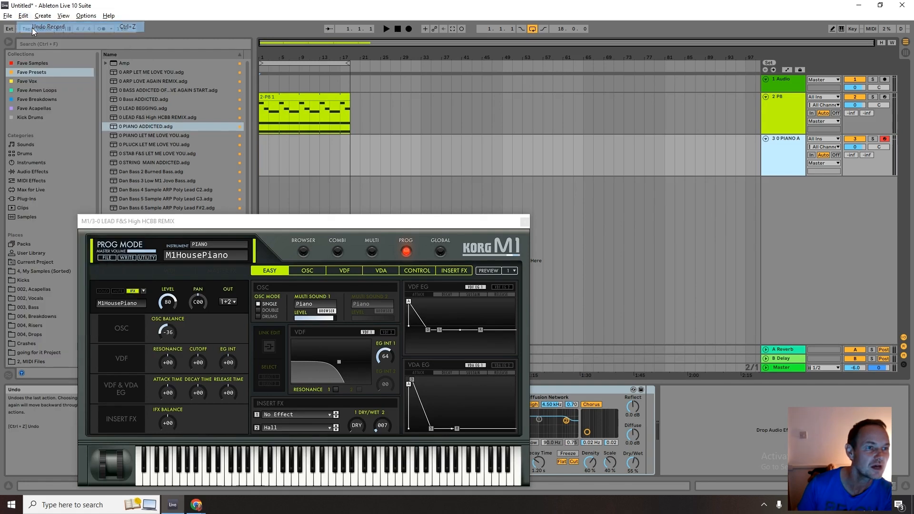
- Record a piano part on track 3 from bar 1 to bar 14 at 130 BPM, turning the metronome on
left_click_drag(44, 30, 44, 37)
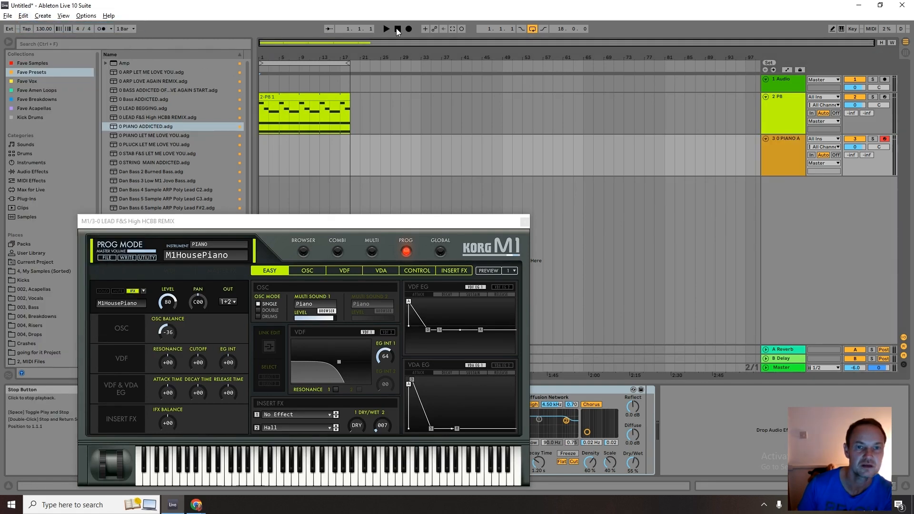
left_click(409, 29)
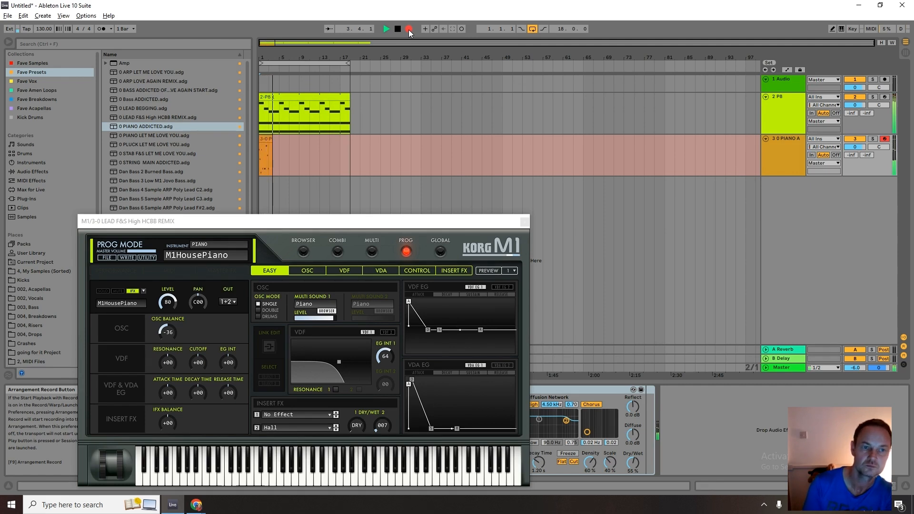
left_click(100, 29)
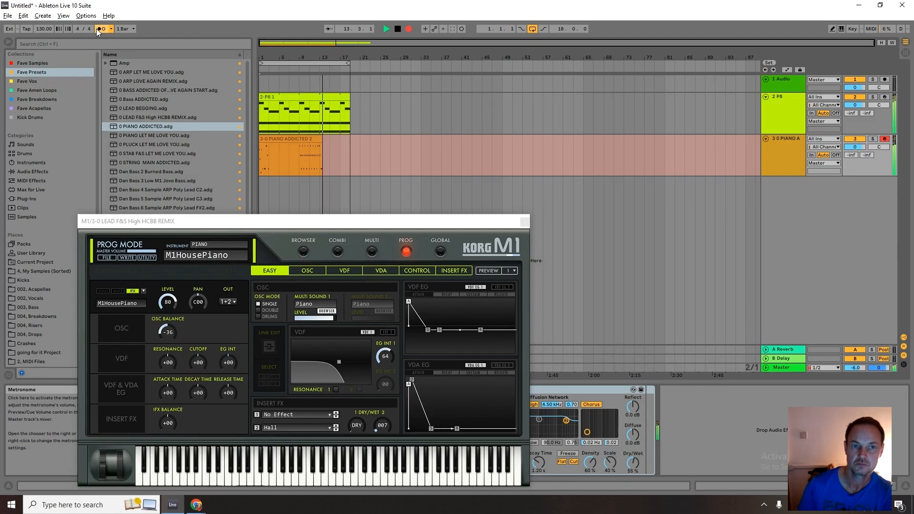
left_click(397, 30)
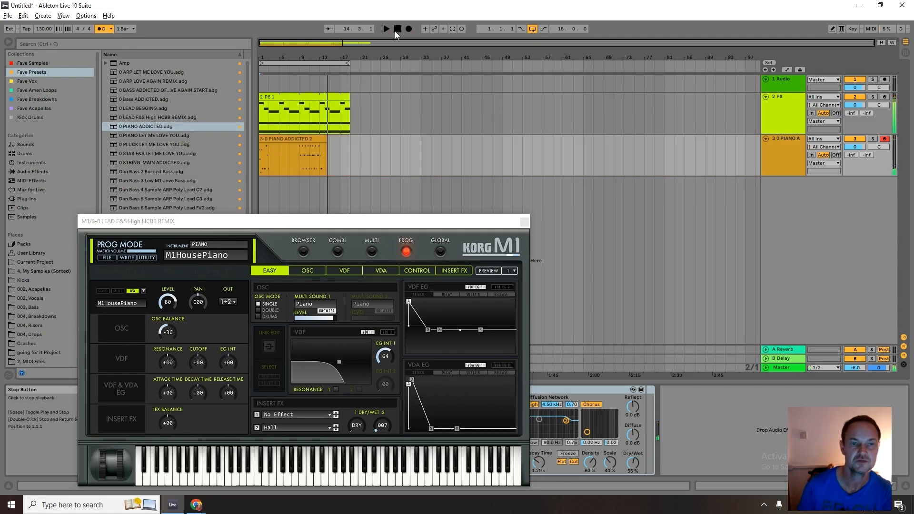
- Split the piano clip at bar 9, remove its first part and move the remaining part to bar 1
right_click(300, 159)
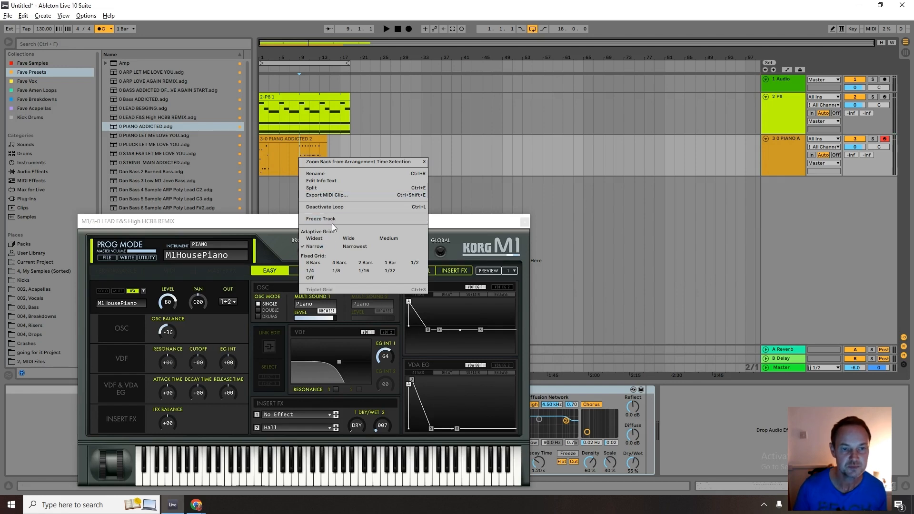
left_click(324, 188)
left_click(294, 140)
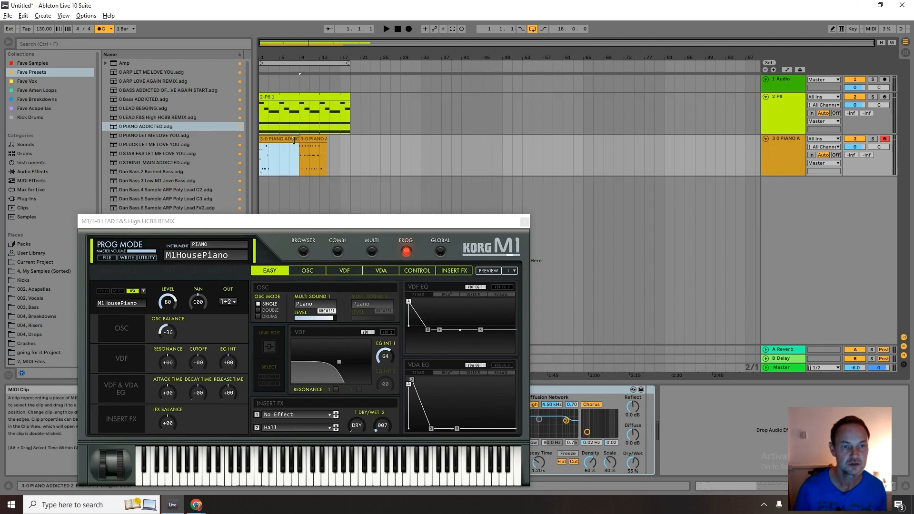
left_click_drag(294, 140, 278, 139)
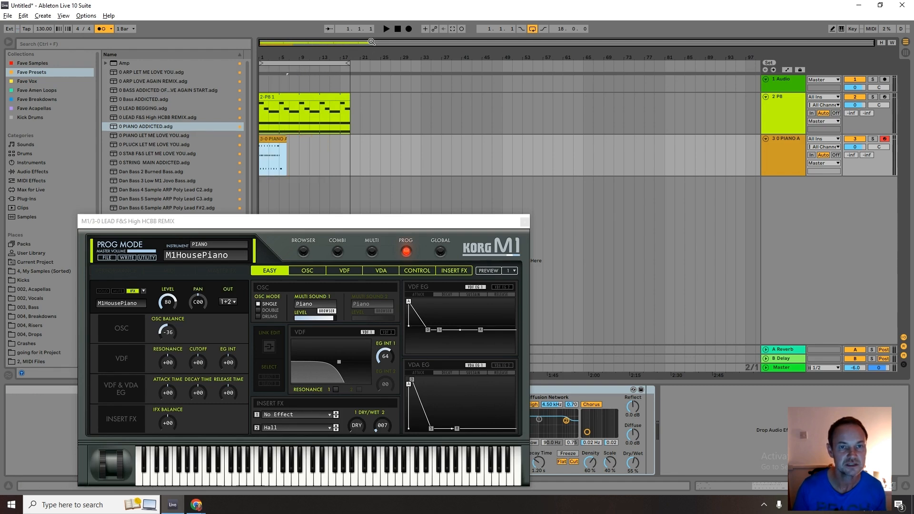
- Shorten the arrangement loop to the first four bars during playback and consolidate the piano clip over those bars
left_click(398, 30)
left_click(387, 30)
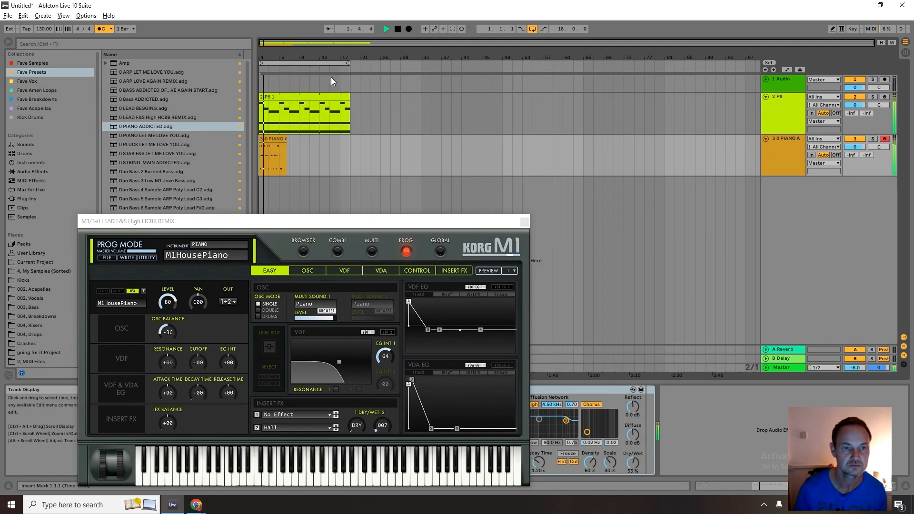
left_click_drag(349, 63, 278, 74)
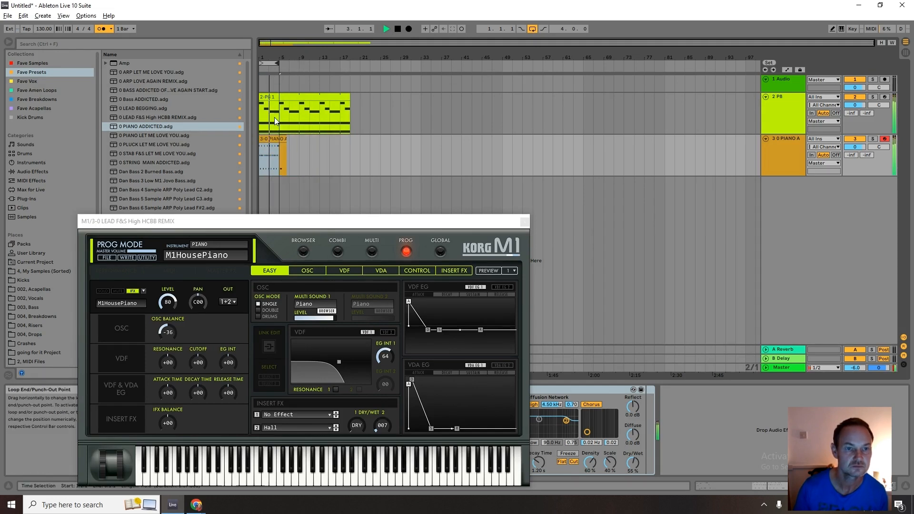
right_click(275, 139)
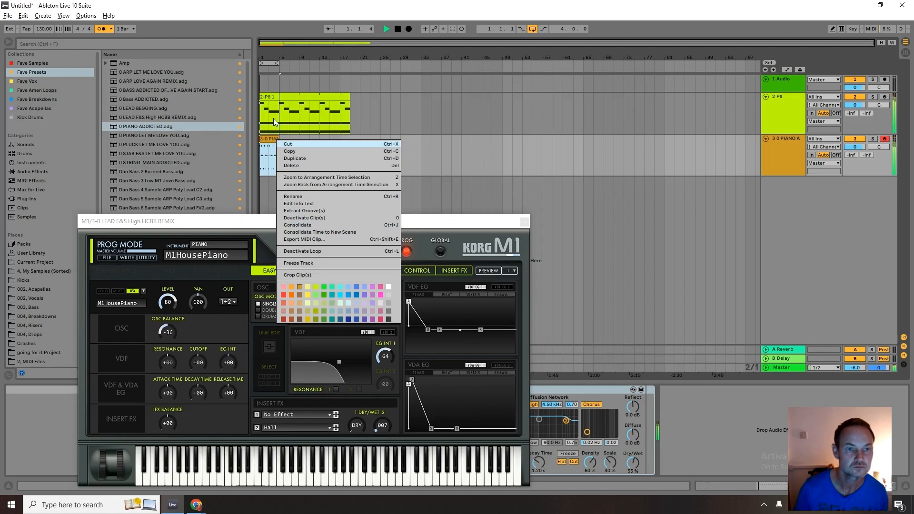
left_click(304, 226)
- Open the piano clip in an enlarged note editor and shift all its notes earlier so the first starts at bar 1
left_click(269, 139)
left_click_drag(332, 227, 392, 364)
left_click_drag(405, 286, 411, 120)
left_click(604, 263)
left_click_drag(895, 252, 247, 162)
double_click(221, 194)
left_click_drag(264, 213, 253, 213)
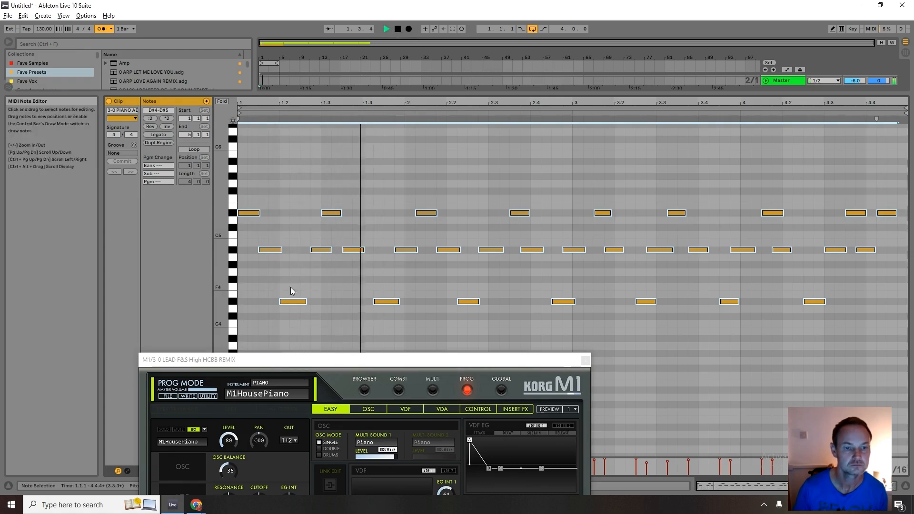
left_click(334, 265)
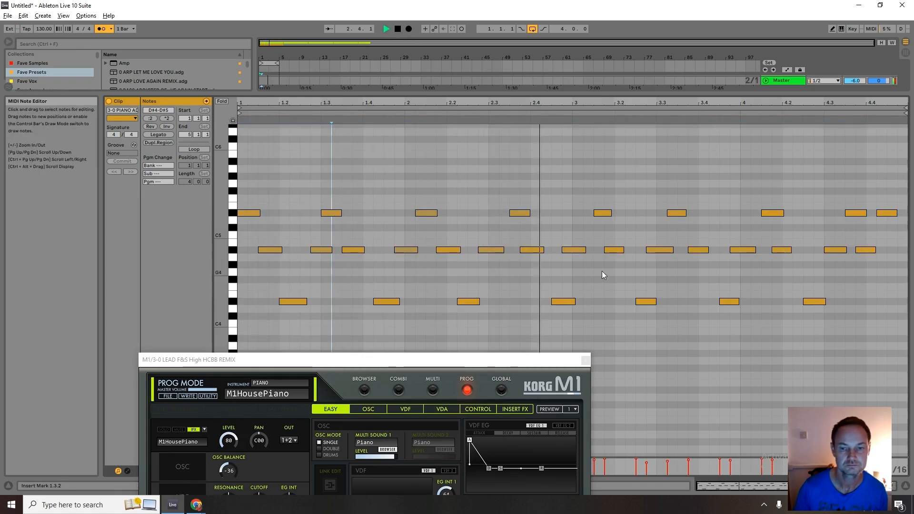
- Delete every piano note after the first three, then duplicate those three notes at beat 1.3
left_click_drag(896, 316, 315, 153)
key("Delete")
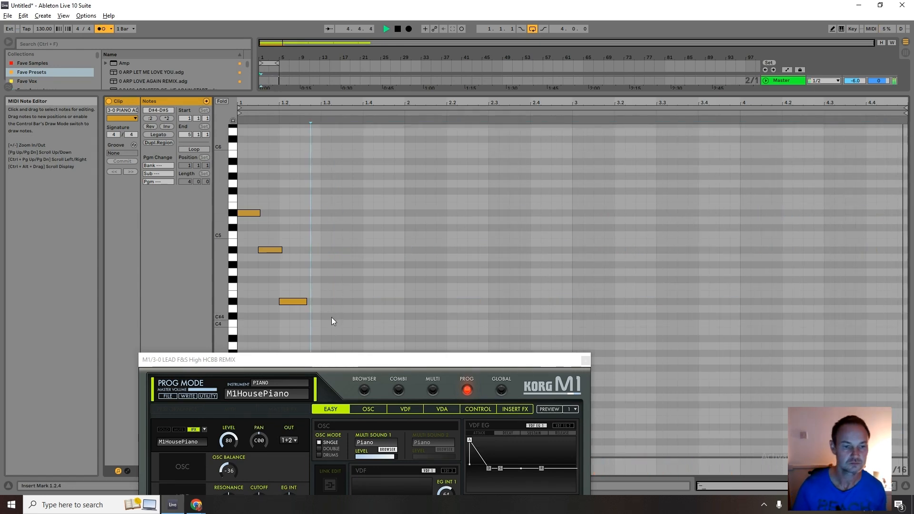
left_click_drag(324, 323, 256, 217)
key("ctrl+d")
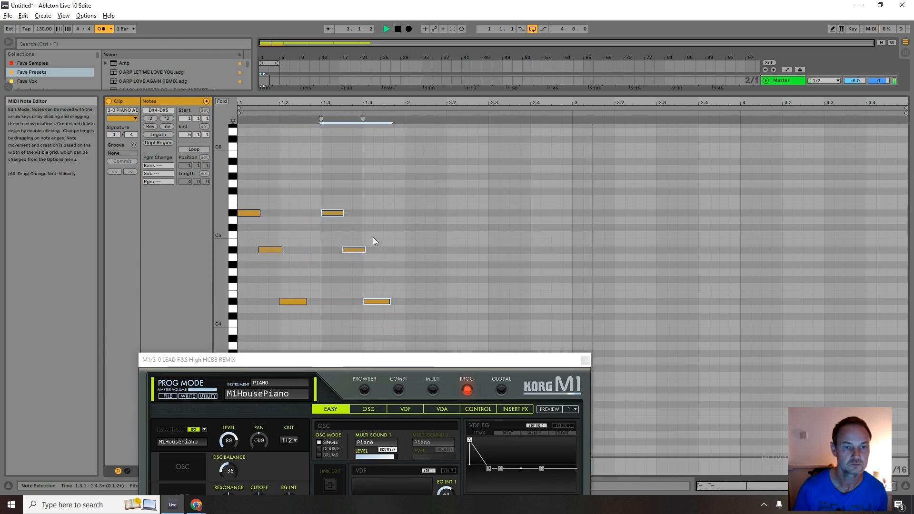
left_click(400, 31)
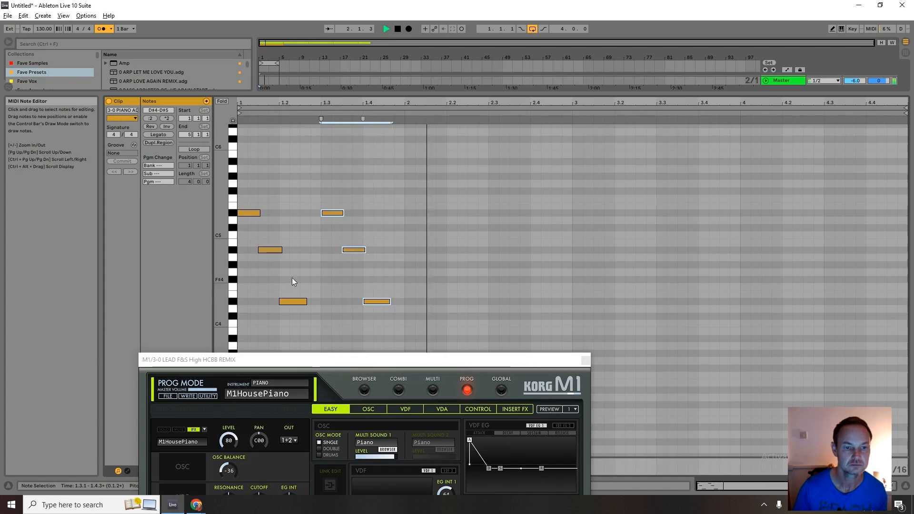
- Copy the first A#4 note to 1.2.3 and delete the duplicated three-note group that starts at beat 1.3
left_click(279, 251)
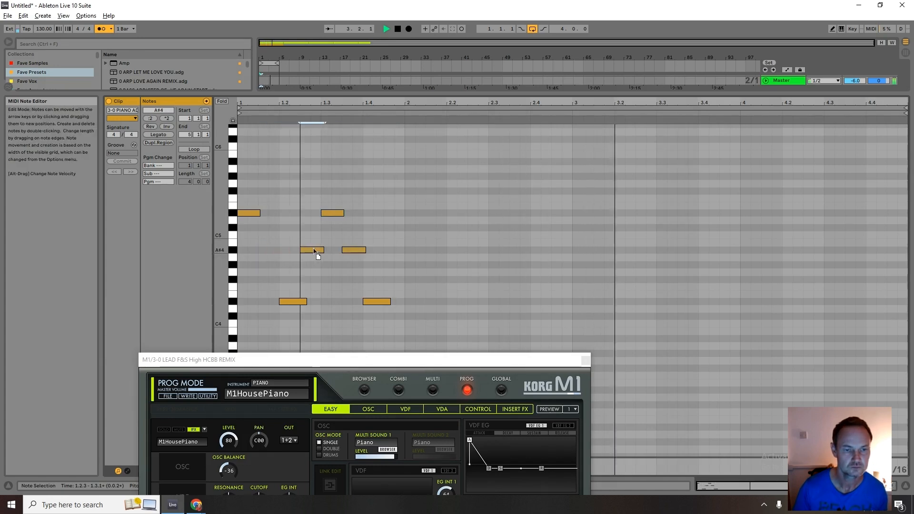
left_click_drag(280, 253, 322, 252)
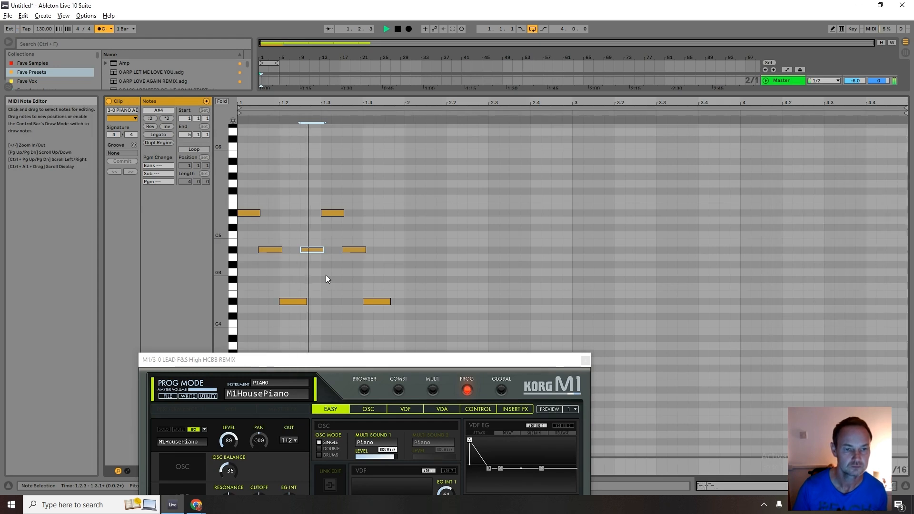
left_click_drag(381, 313, 338, 206)
key("Delete")
- Repeat the four-note piano pattern every two beats until it fills all four bars
left_click_drag(324, 250, 320, 250)
left_click_drag(322, 309, 336, 215)
left_click_drag(389, 320, 581, 216)
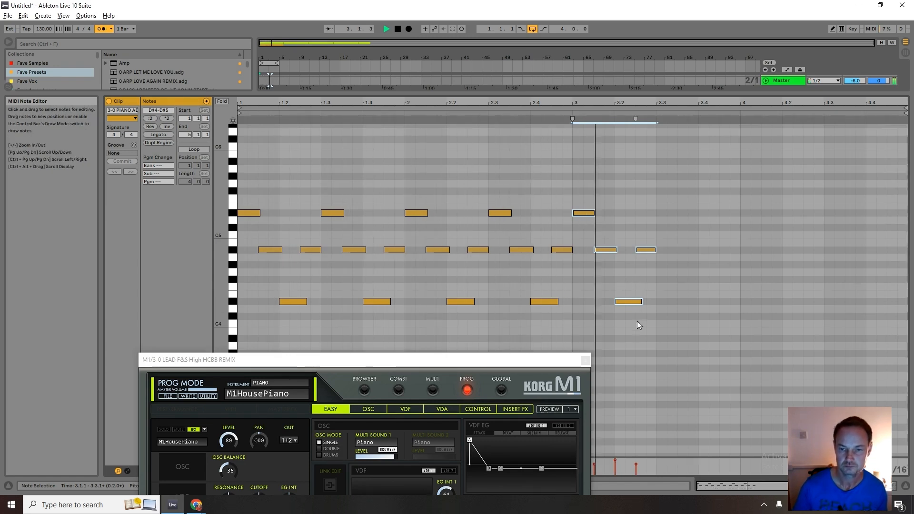
left_click_drag(639, 326, 589, 218)
left_click_drag(589, 217, 838, 212)
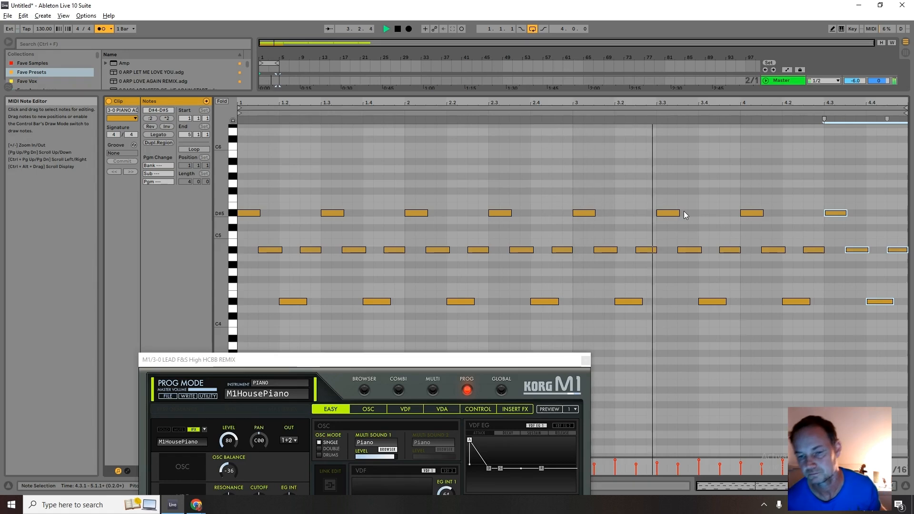
- Restart loop playback and raise the D#5 note at beat 2.3 to G#5
left_click(402, 30)
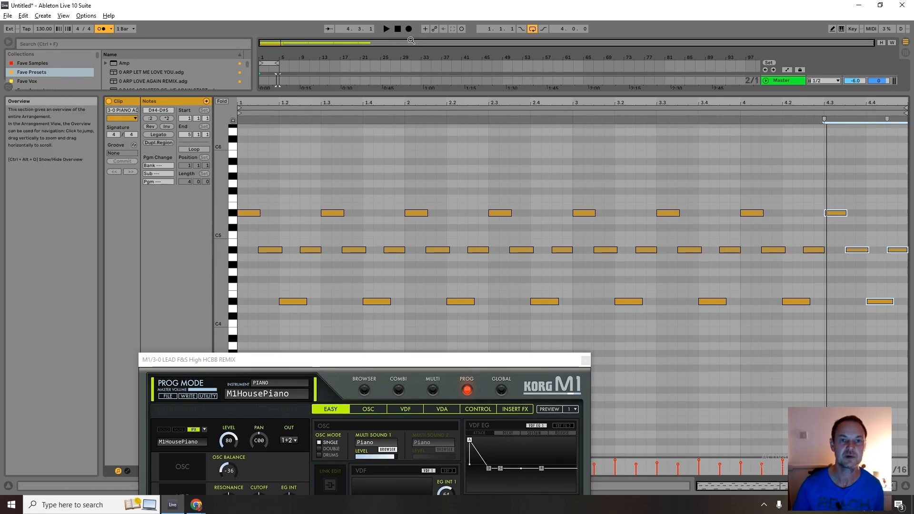
left_click(387, 30)
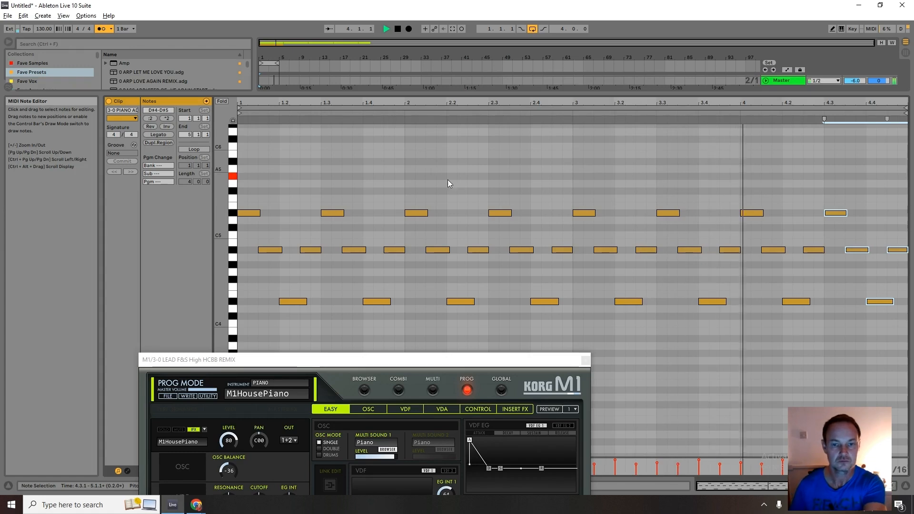
left_click_drag(508, 212, 505, 185)
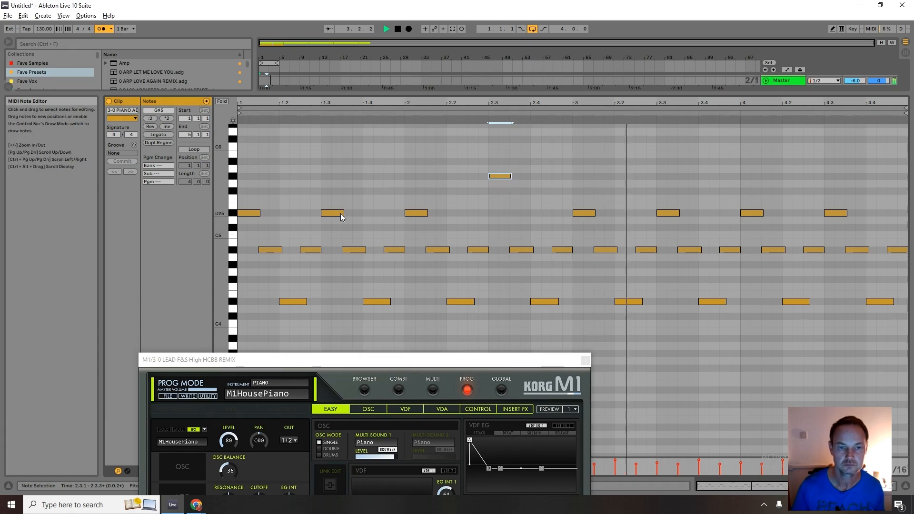
- Raise the D#5 note at 4.3 to G#5, double the opening beats with extra D#4 and A#4 notes, and accent the top line's velocities
left_click_drag(660, 216, 716, 219)
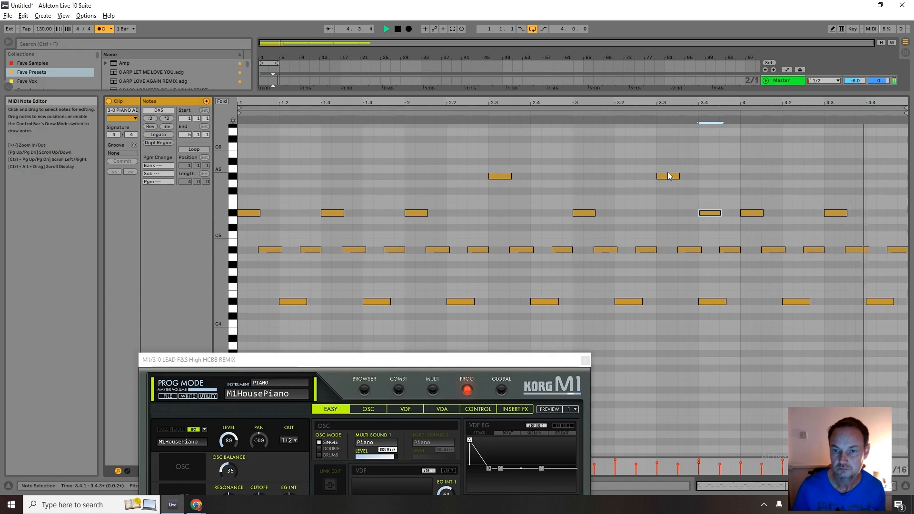
left_click_drag(669, 177, 670, 193)
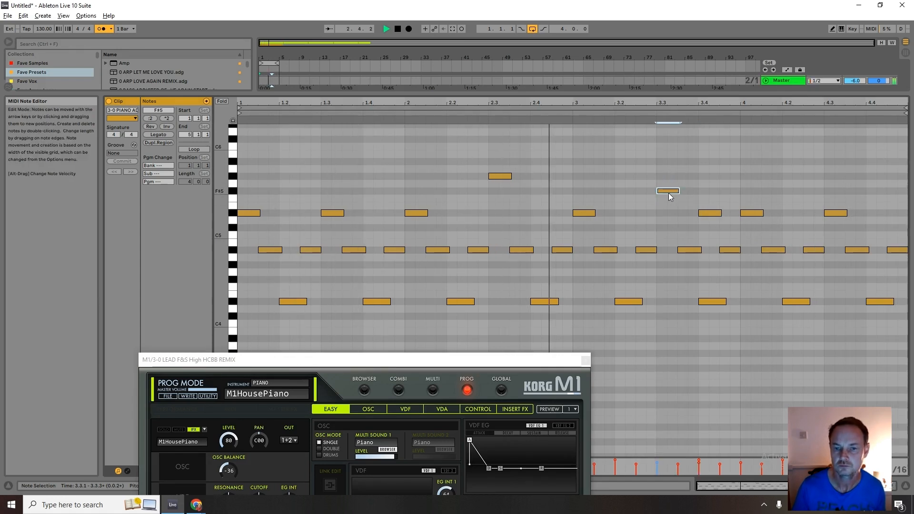
left_click_drag(670, 194, 709, 178)
left_click_drag(734, 251, 734, 200)
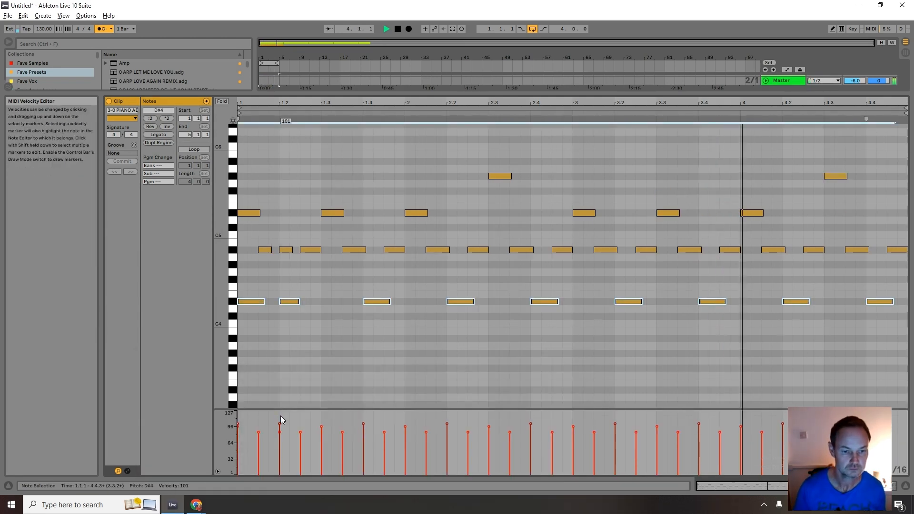
key("ctrl+z")
key("ctrl+z")
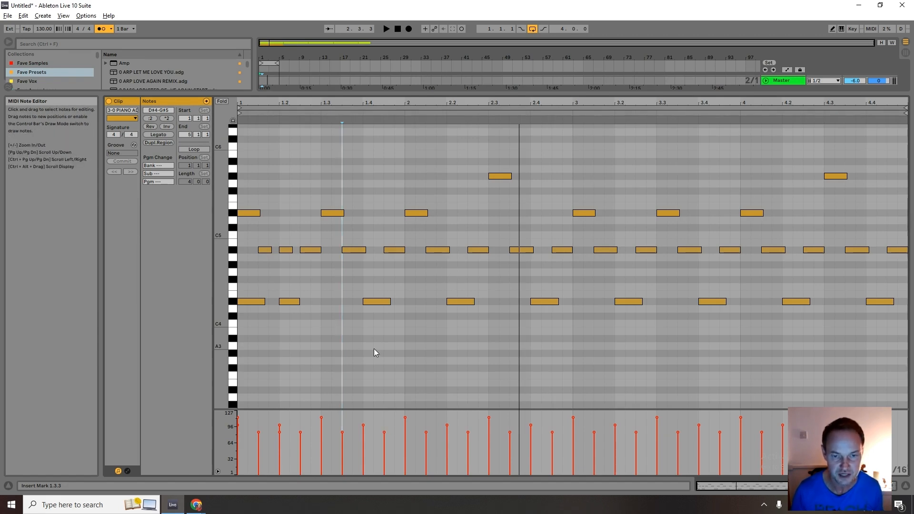
- Play the piano loop with the metronome turned off, then stop and shrink the note editor to show the arrangement
left_click(386, 29)
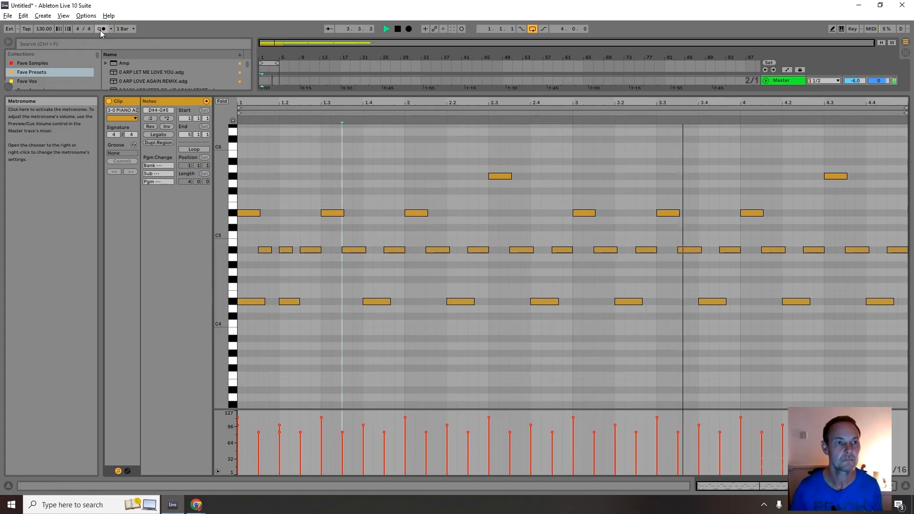
left_click_drag(398, 93, 401, 301)
left_click(398, 30)
- Turn on looping for the piano clip on track 3 and extend it to bar 17
left_click(271, 141)
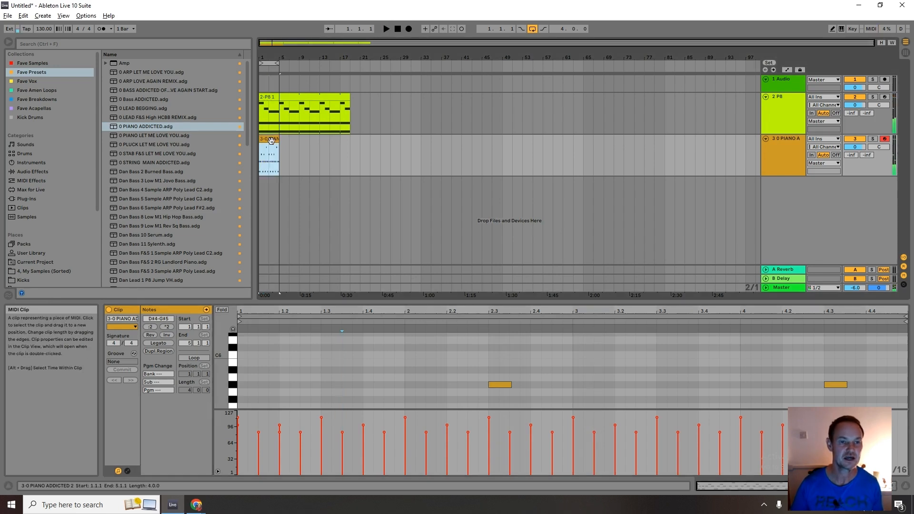
mouse_move(279, 141)
left_mouse_down()
mouse_move(269, 141)
mouse_move(282, 143)
left_mouse_up()
left_click(207, 360)
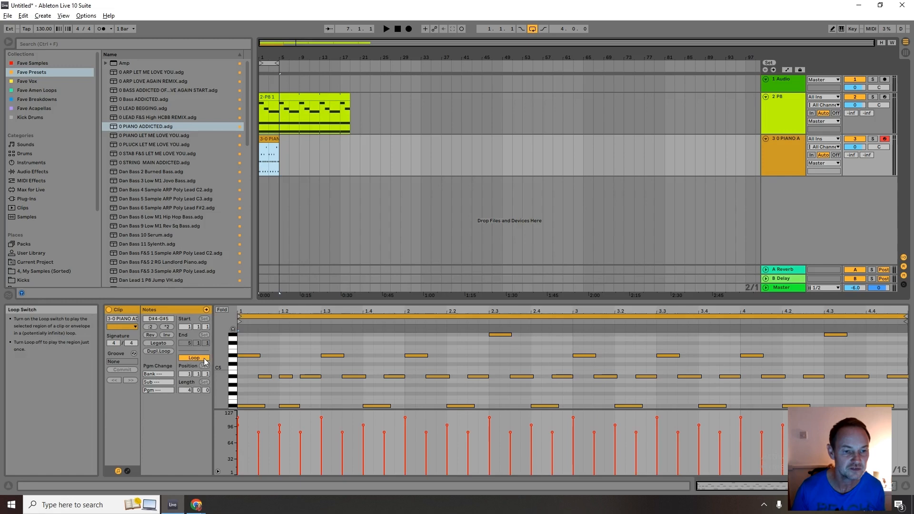
left_click_drag(278, 147, 335, 150)
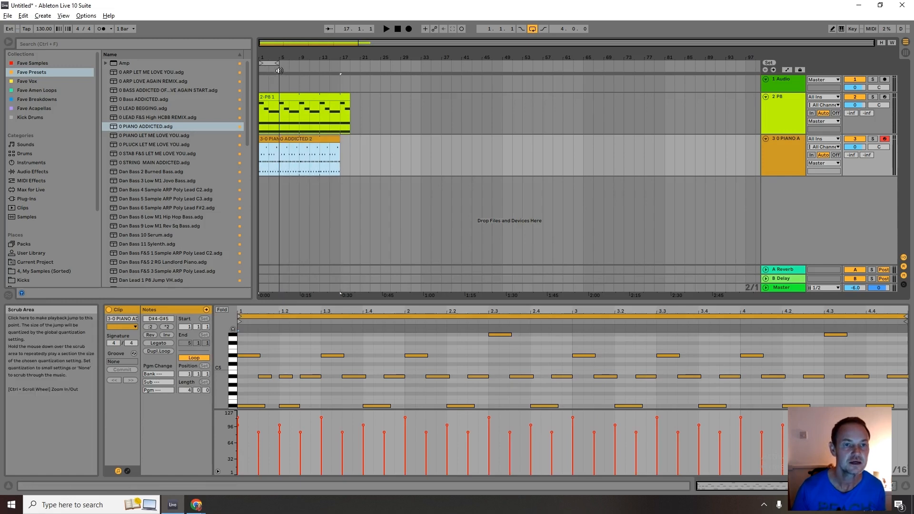
- Extend the arrangement loop to 16 bars and play it from the start
left_click_drag(277, 65, 341, 76)
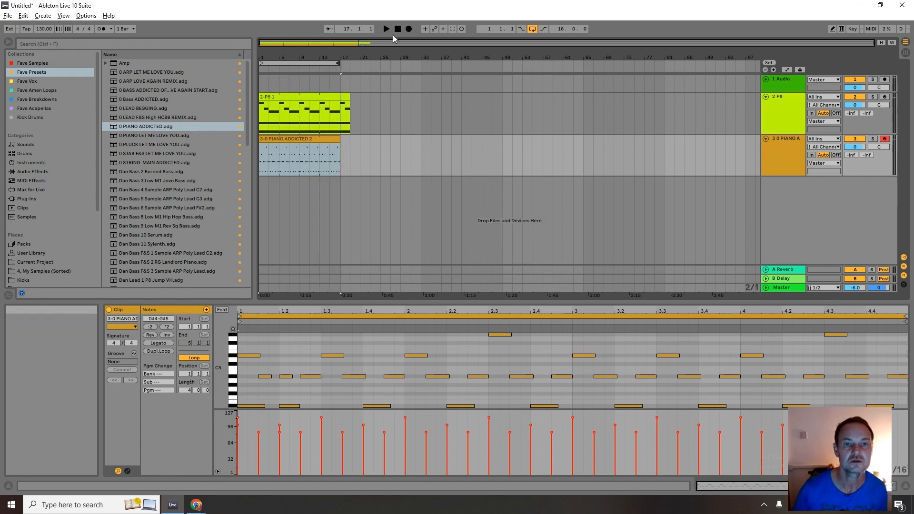
left_click(398, 31)
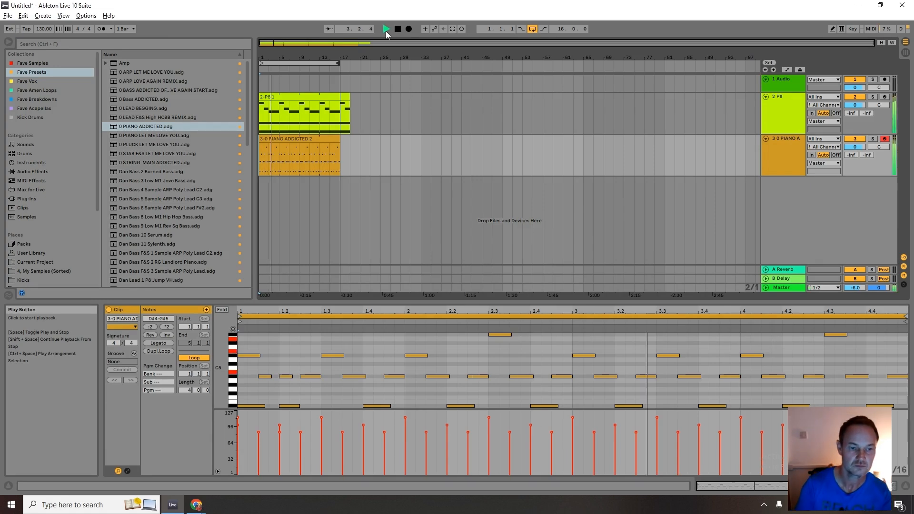
left_click(390, 29)
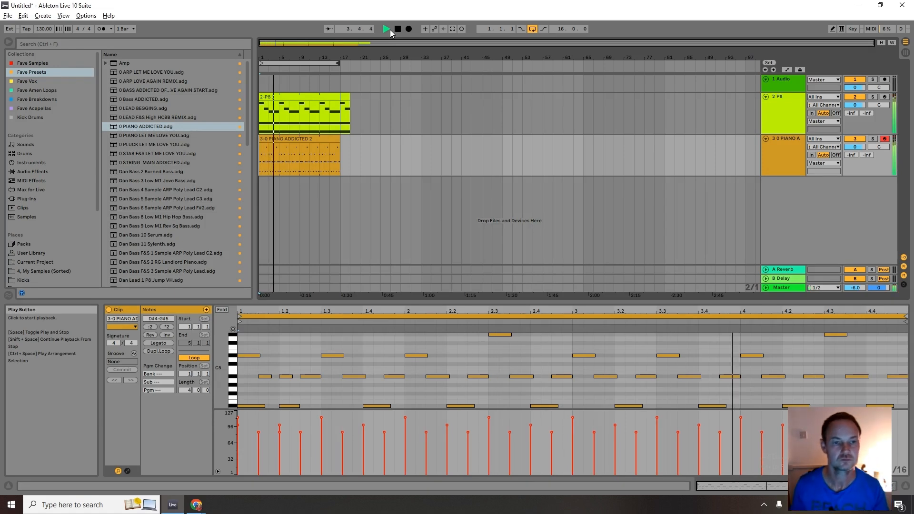
- Duplicate the piano track and delete the copied clip from the new track 4
right_click(791, 158)
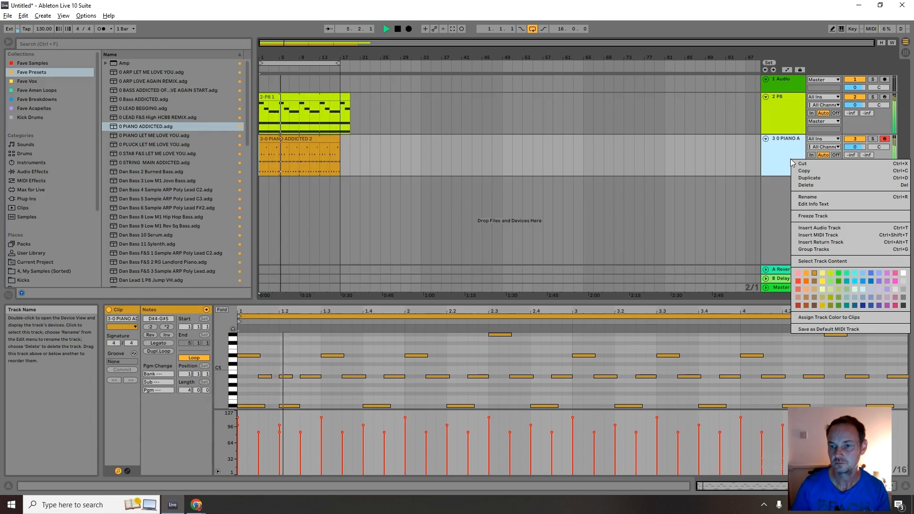
left_click(810, 177)
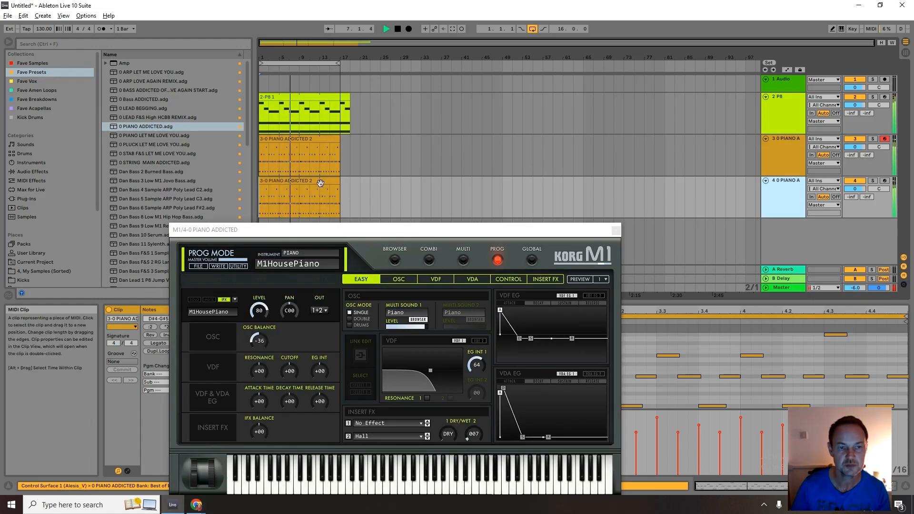
left_click(321, 184)
key("Delete")
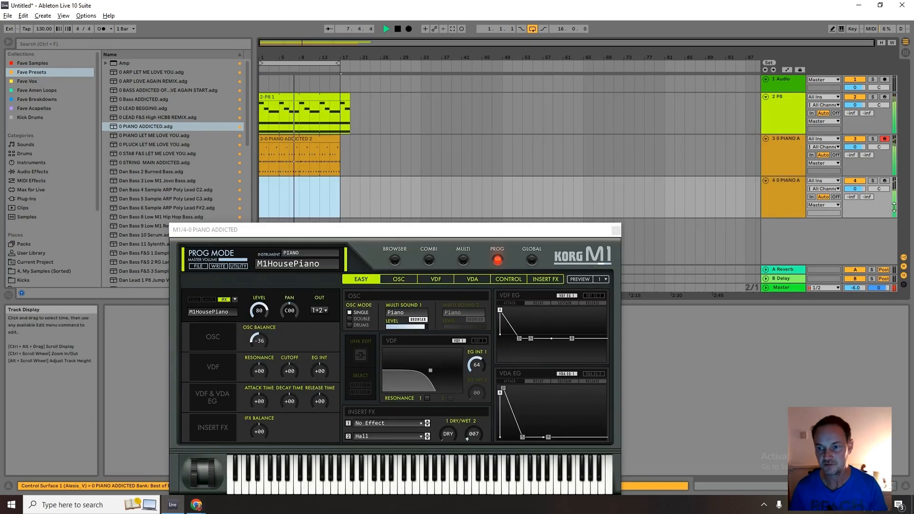
- Arm track 4, move its M1 window out of the way and record a second piano part over the 16-bar loop
left_click(885, 181)
left_click_drag(581, 233, 592, 351)
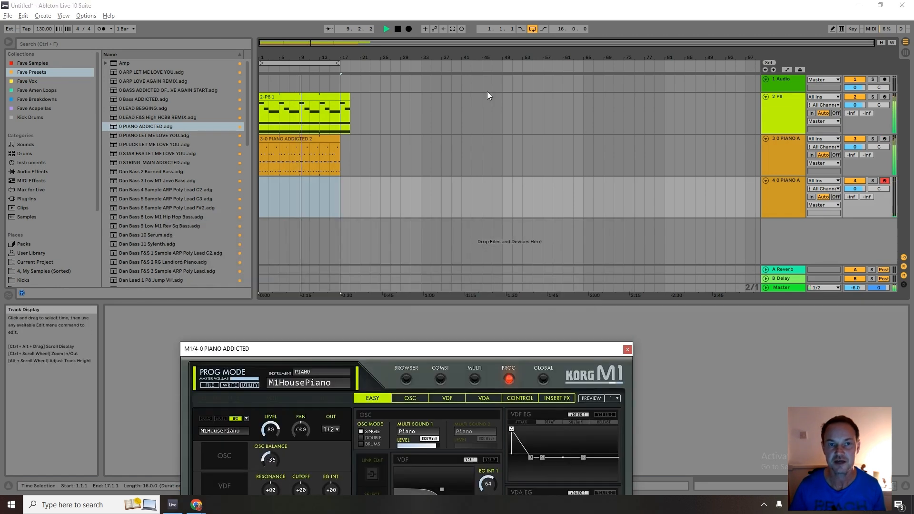
left_click(398, 29)
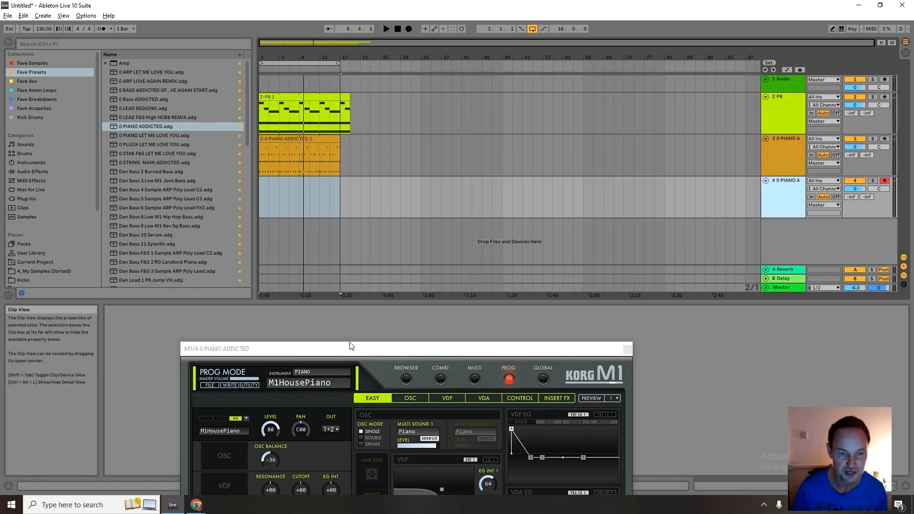
left_click_drag(351, 349, 378, 380)
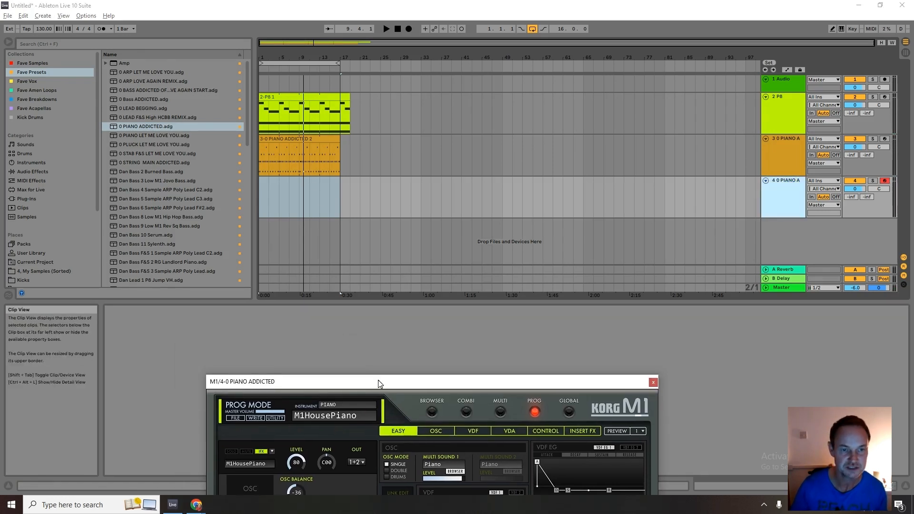
left_click(397, 30)
left_click(408, 30)
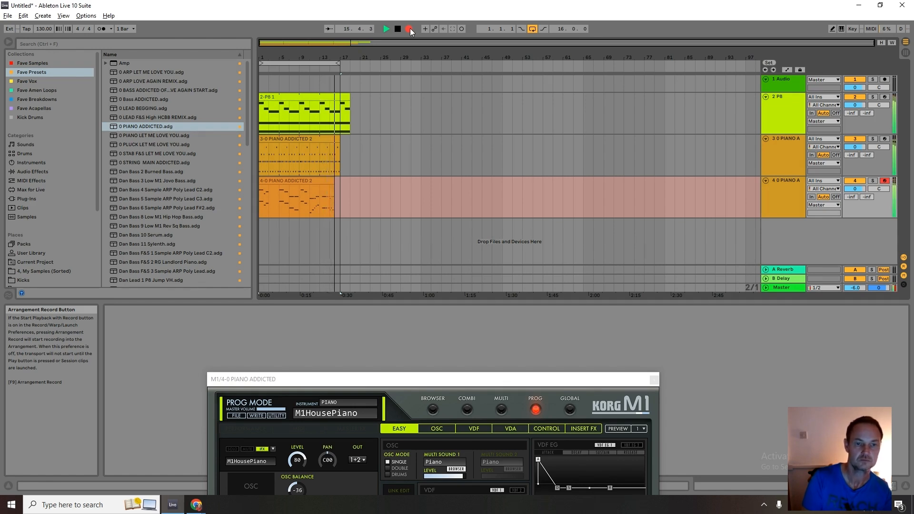
left_click(399, 29)
- Open the recorded track 4 clip in an enlarged note editor and delete the four notes around bar 18
key("space")
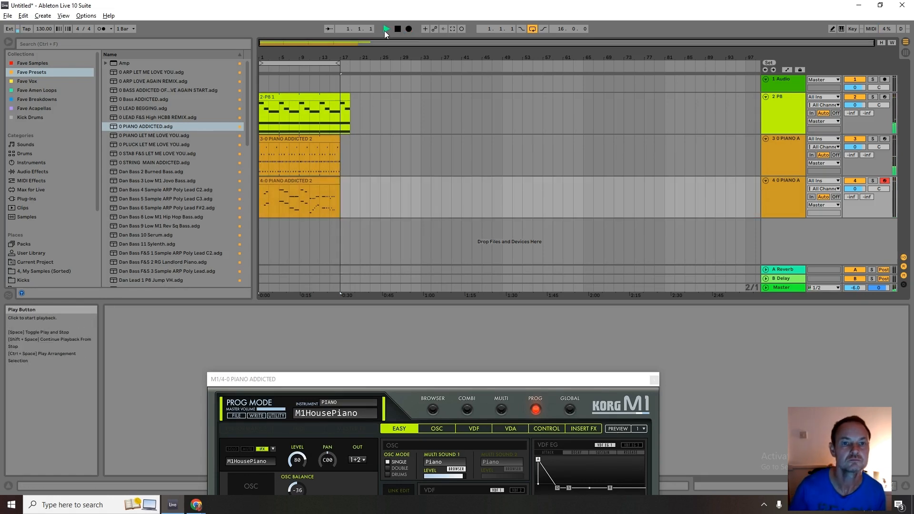
left_click(311, 183)
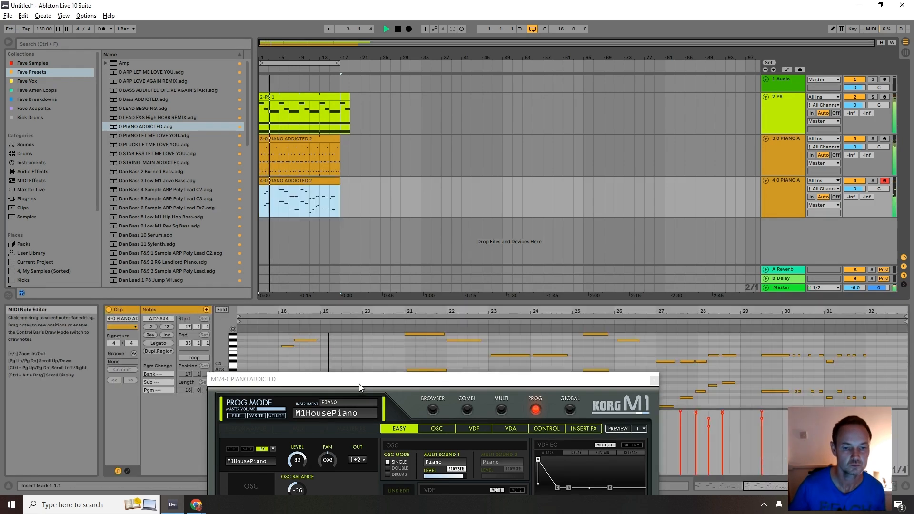
left_click_drag(377, 379, 410, 462)
left_click_drag(414, 303, 414, 184)
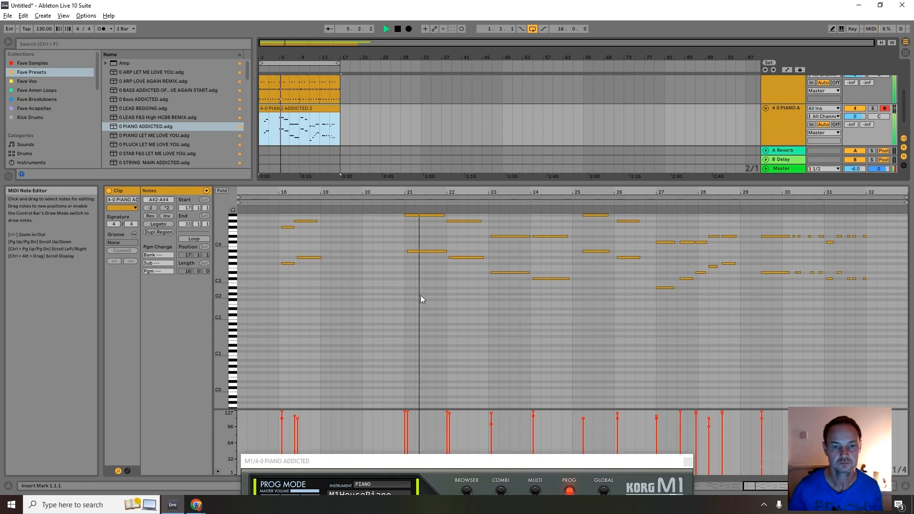
scroll(421, 295, "up", 5)
left_click_drag(353, 309, 274, 244)
key("Delete")
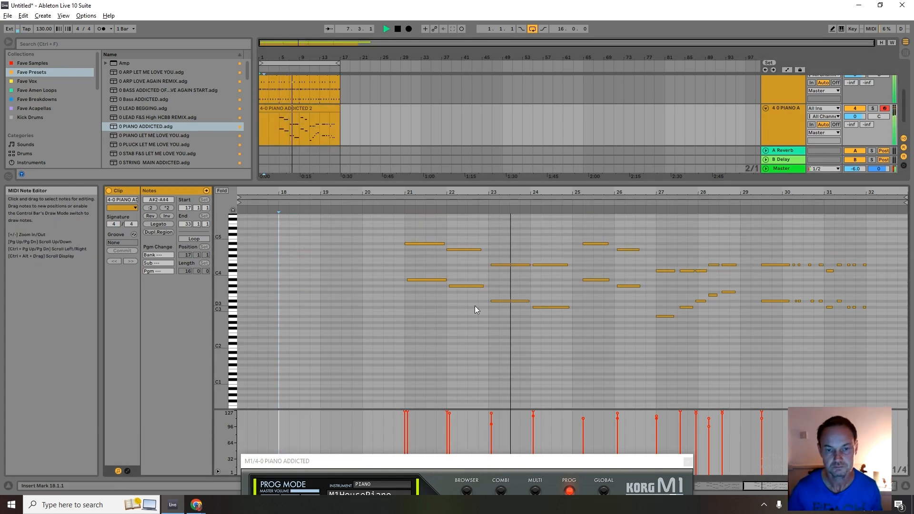
- Move the six notes in bars 21 to 23 back to start at bar 17 and play the loop from the beginning
left_click_drag(501, 294, 419, 240)
left_click_drag(222, 245, 234, 245)
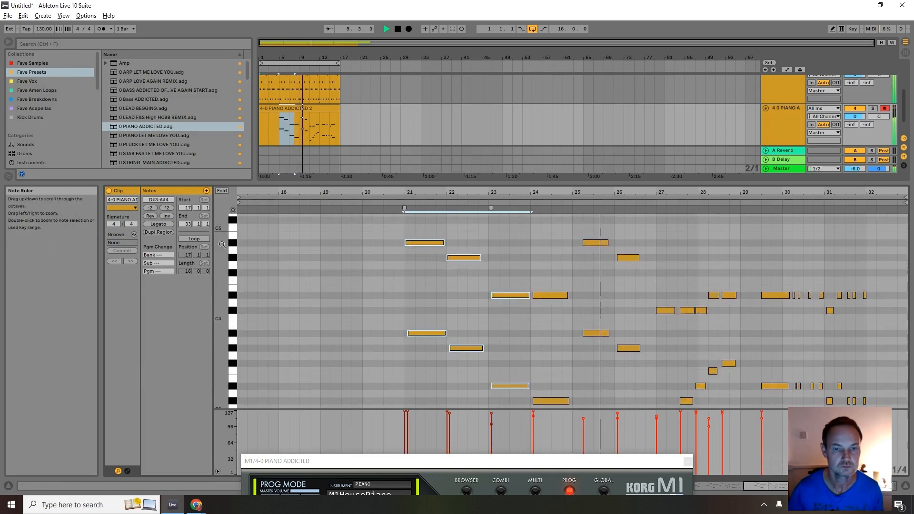
left_click_drag(421, 243, 244, 242)
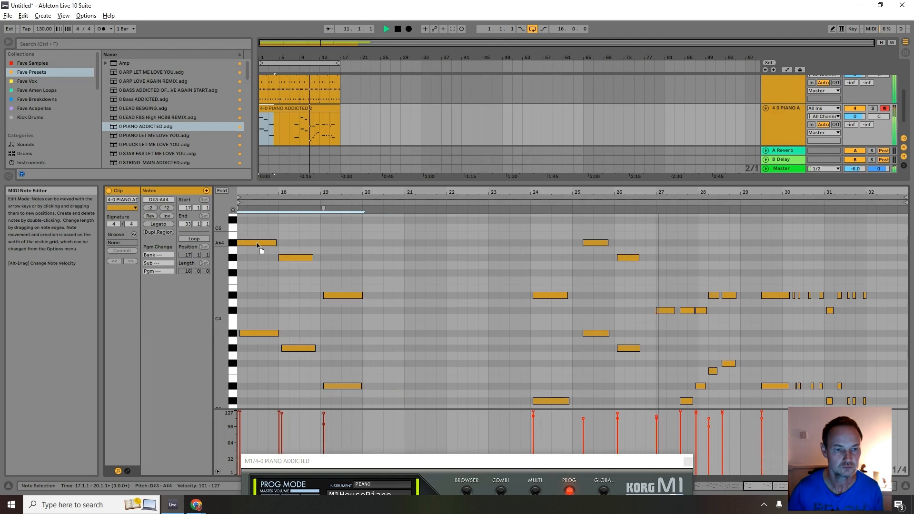
left_click(390, 29)
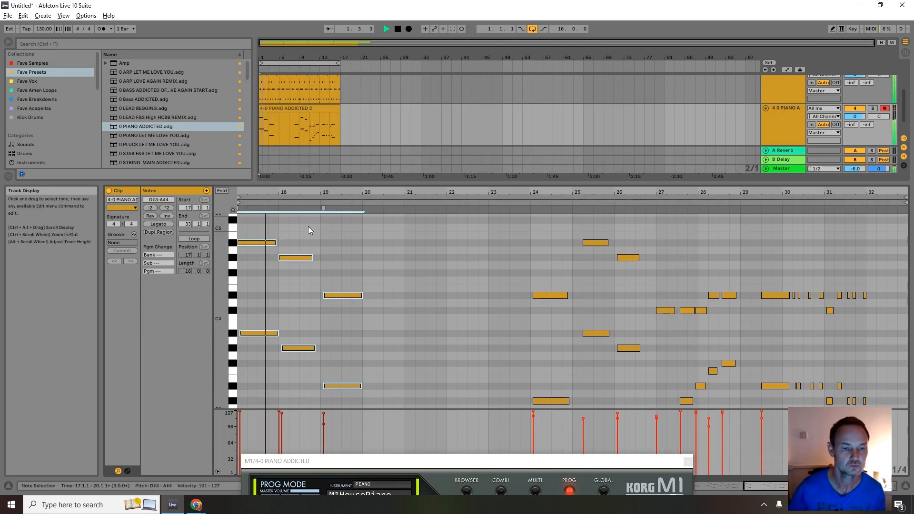
- Align the lower A#3 and G#3 notes and the D#3–D#4 pair with the starts of bars 17, 18 and 19, and restart playback
left_click(265, 335)
mouse_move(266, 335)
left_mouse_down()
mouse_move(277, 338)
mouse_move(266, 337)
left_mouse_up()
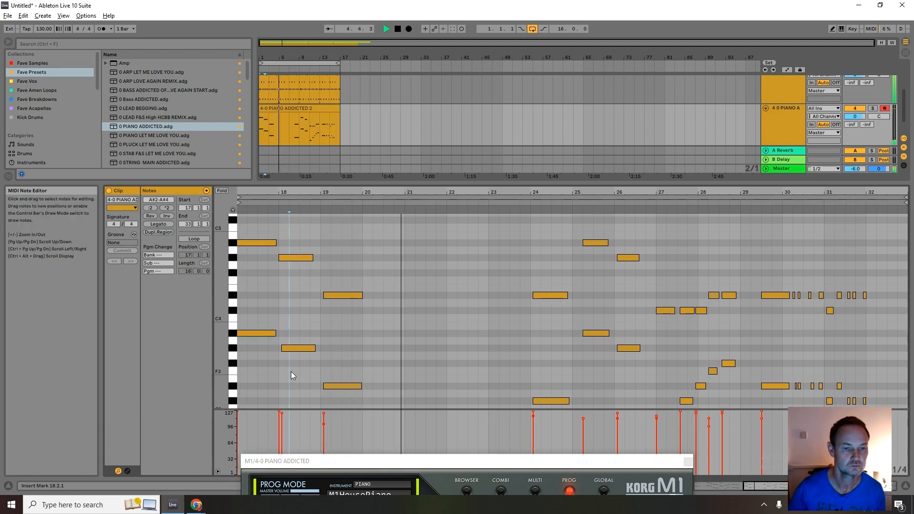
left_click(295, 350)
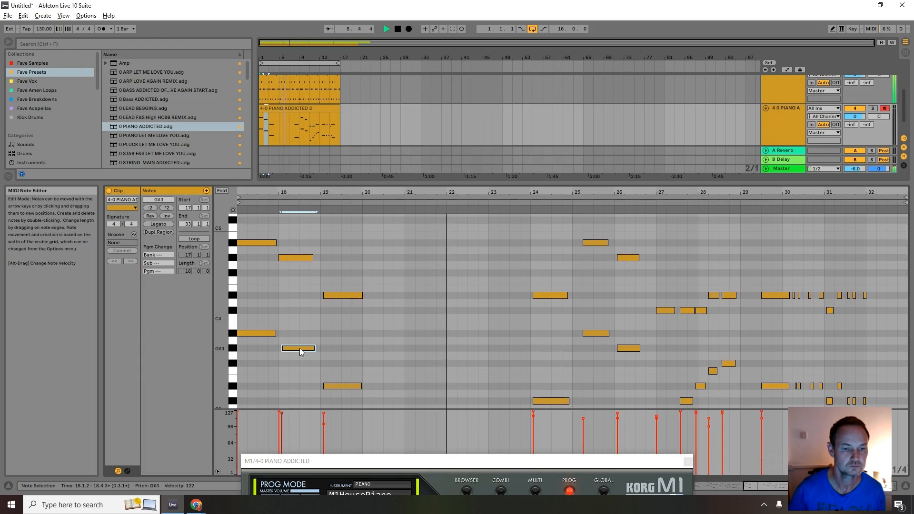
left_click_drag(299, 348, 296, 350)
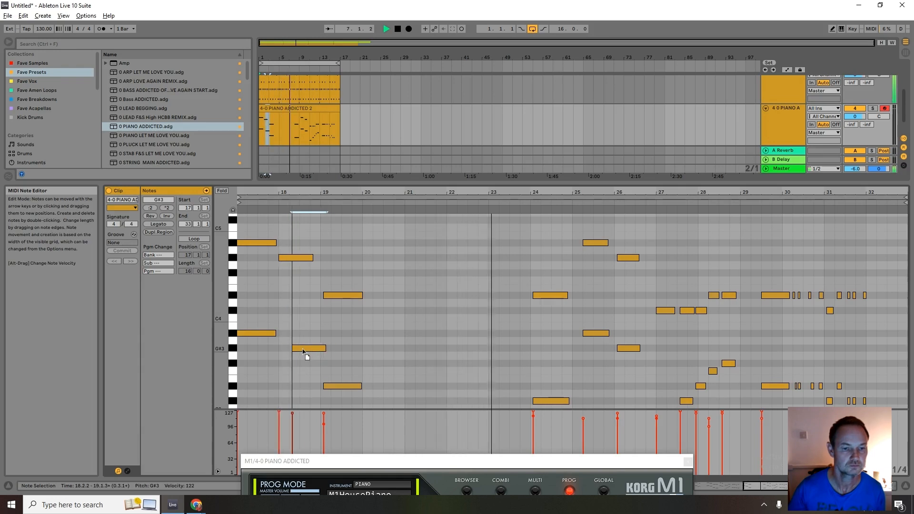
left_click(338, 342)
left_click_drag(342, 397, 323, 289)
left_click_drag(330, 296, 333, 300)
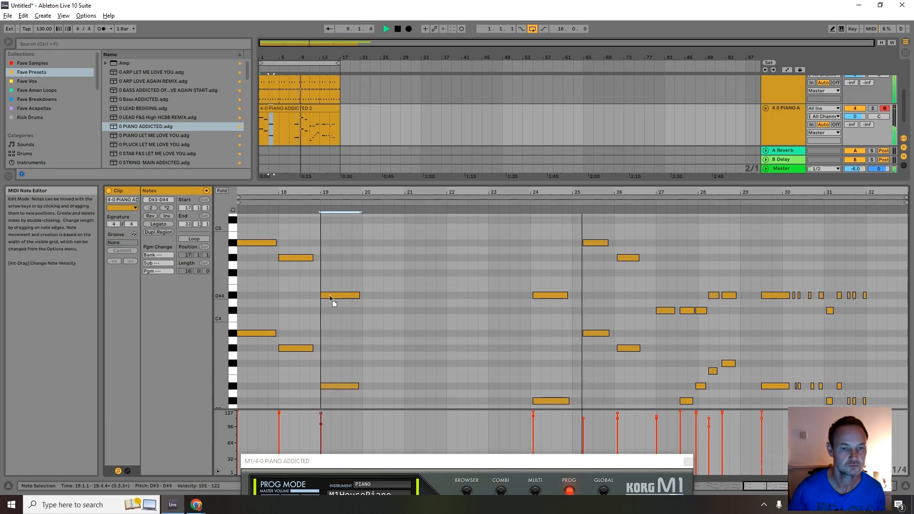
left_click(398, 29)
left_click(388, 30)
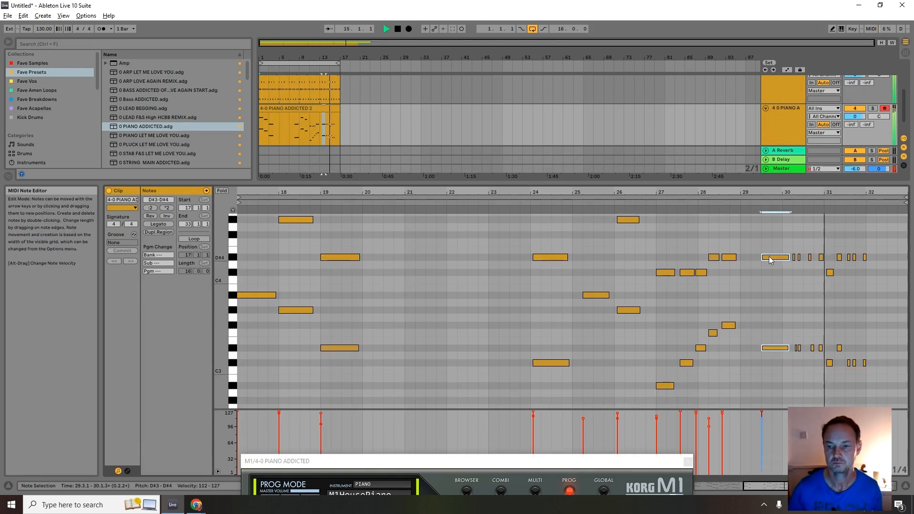
- Place a D#3–D#4 pair at bar 21, delete all notes from bar 24 onward and replay from the beginning
left_click_drag(891, 223, 521, 224)
key("Delete")
scroll(399, 273, "up", 2)
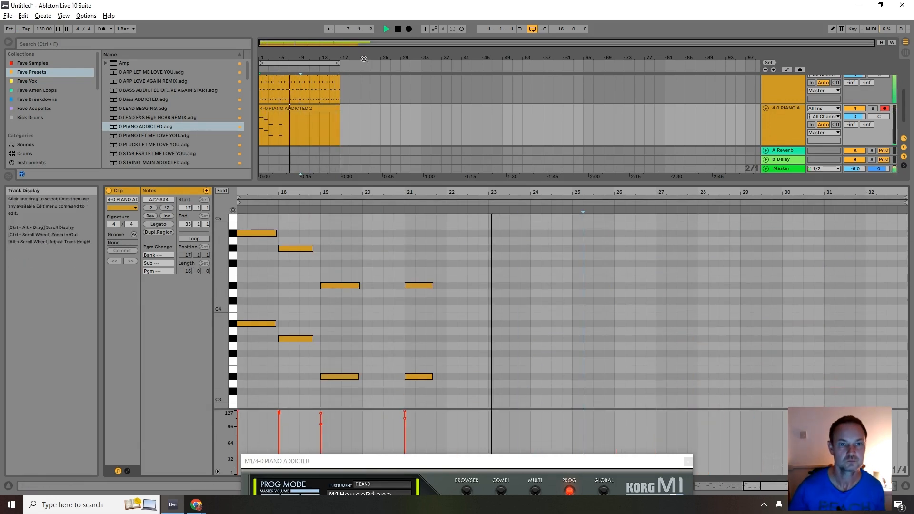
double_click(398, 29)
left_click(387, 30)
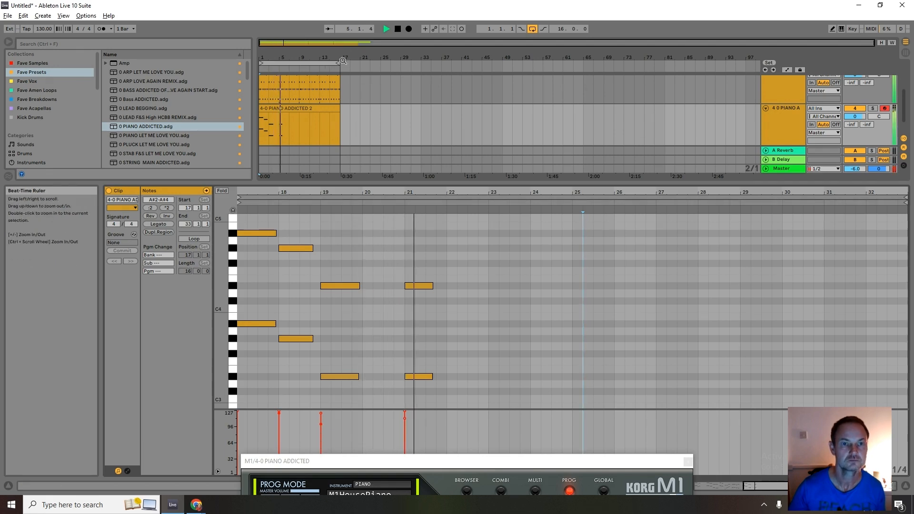
- Shorten the arrangement loop to the first four bars and restart playback
left_click_drag(329, 65, 278, 74)
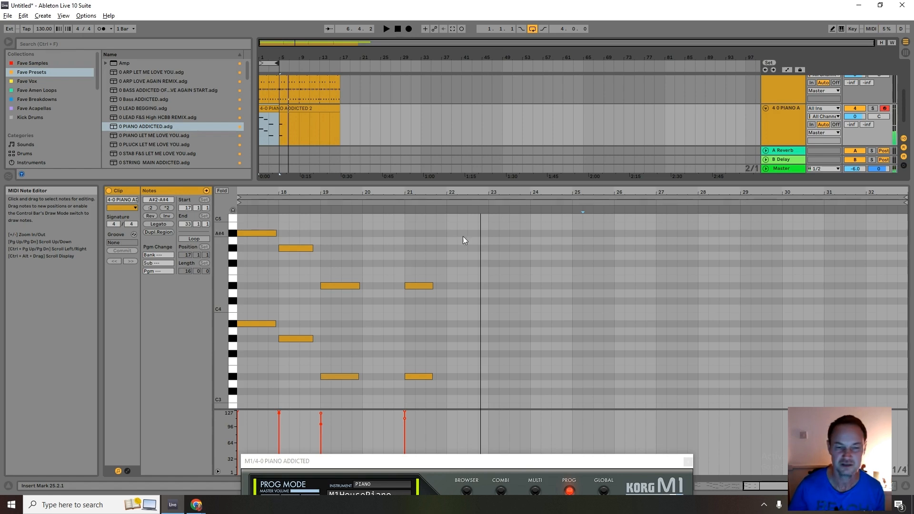
left_click(399, 30)
left_click(387, 29)
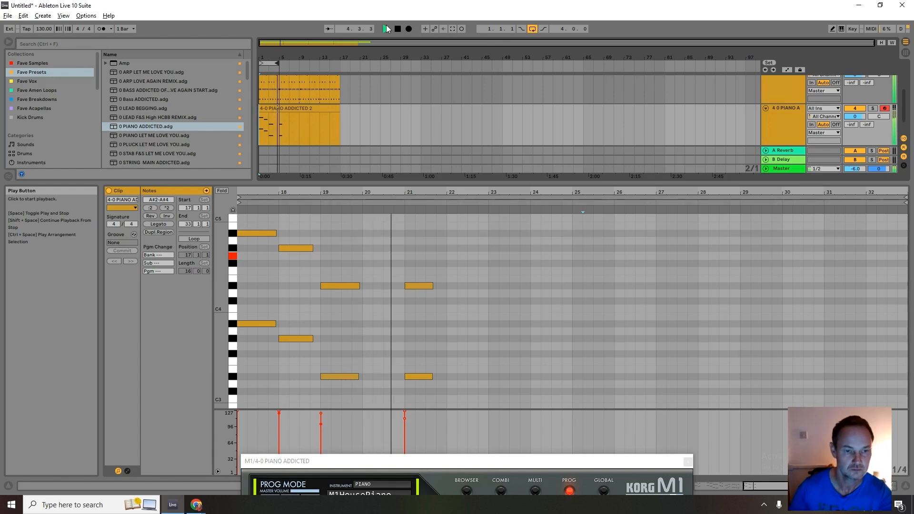
- Copy the G#4 note from bar 18 to bar 19 as a G4 and lengthen it to the end of the bar
left_click(309, 247)
left_click_drag(310, 247, 355, 258)
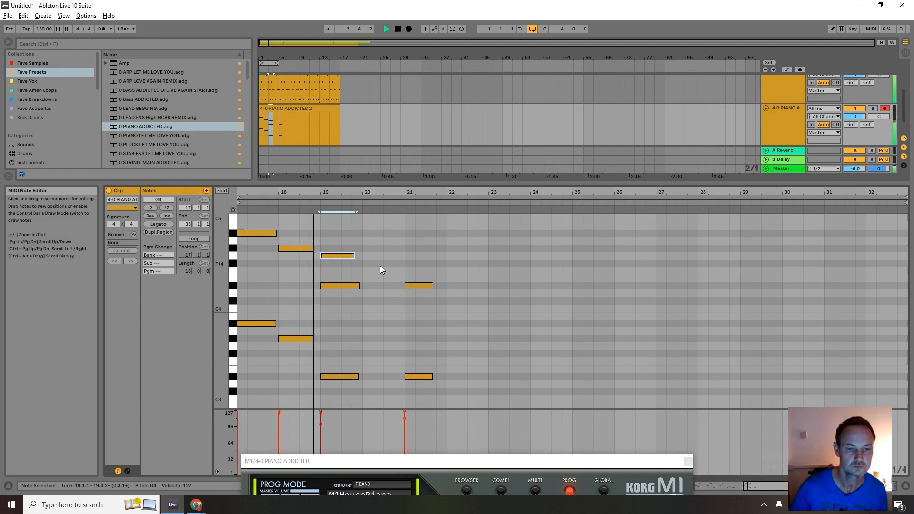
left_click_drag(354, 256, 361, 259)
- Compare the bar 19 D#4 and D#3 notes by muting them, leaving only D#3 deactivated
left_click(355, 286)
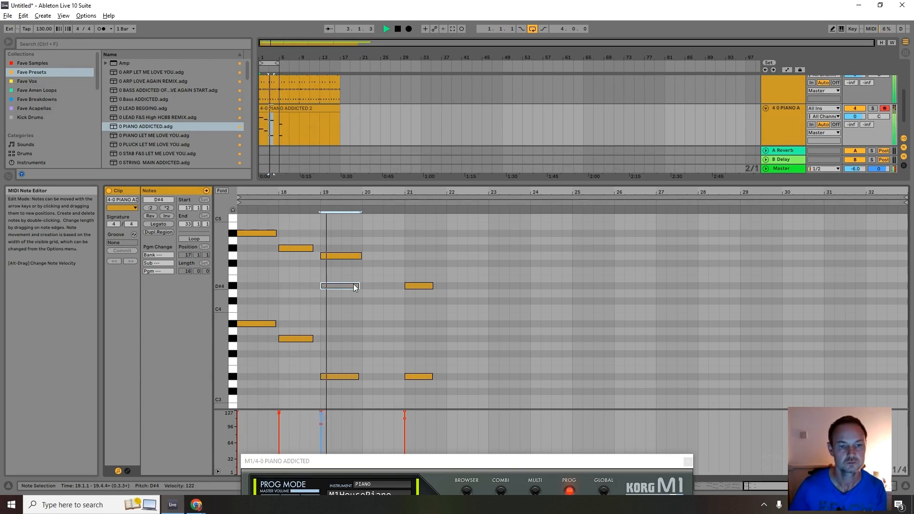
left_click(344, 377)
key("0")
left_click(341, 287)
key("0")
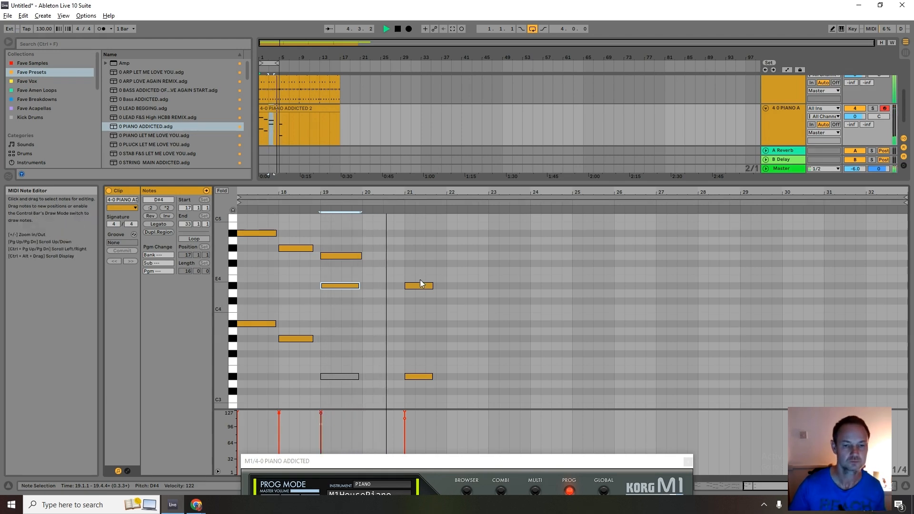
left_click(426, 389)
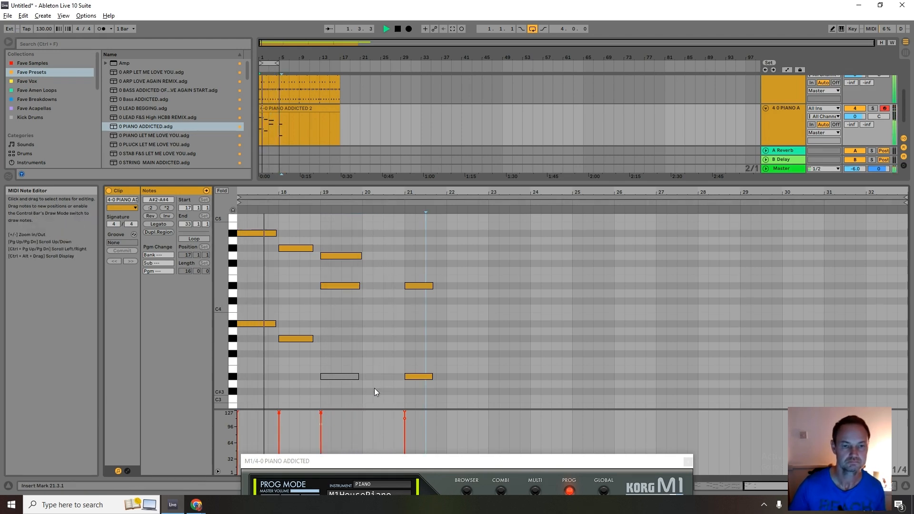
- Extend the arrangement loop to eight bars and copy the notes of bars 18 and 19 to bars 22 and 23
left_click(277, 64)
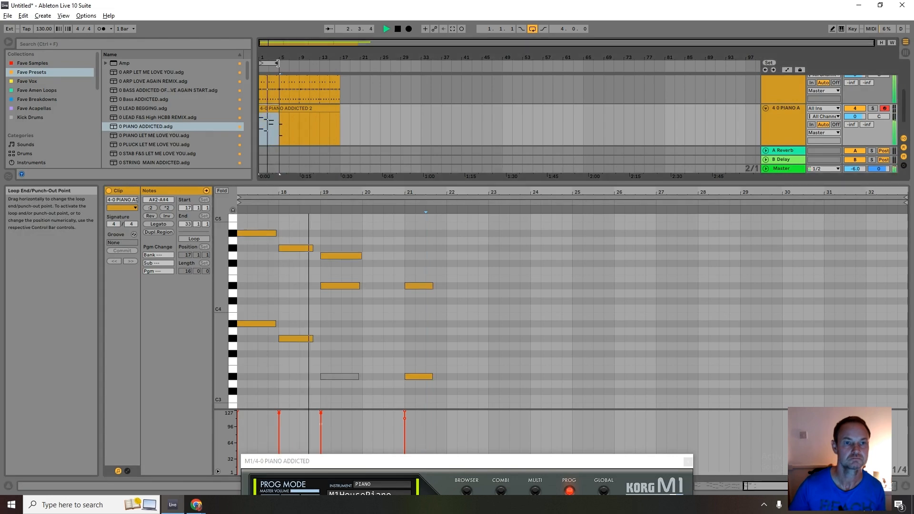
left_click_drag(278, 63, 309, 137)
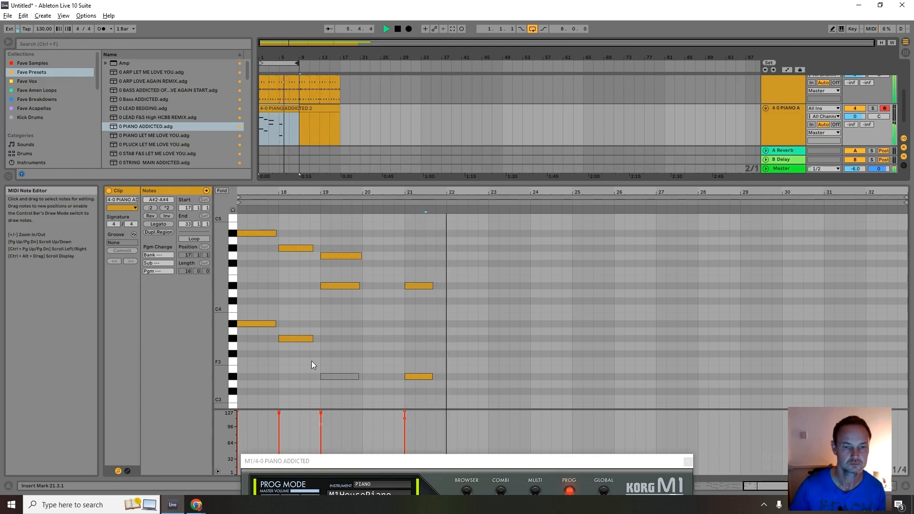
left_click(347, 382)
left_click_drag(347, 382, 461, 253)
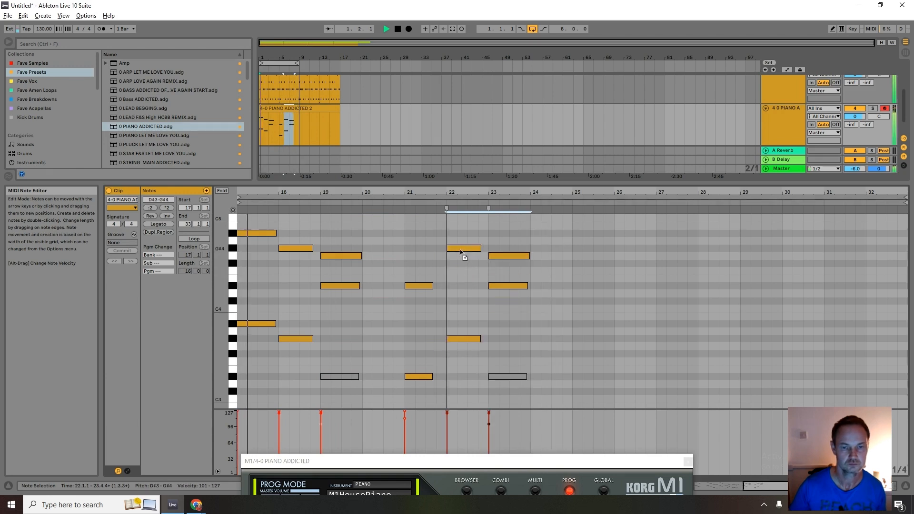
left_click(524, 313)
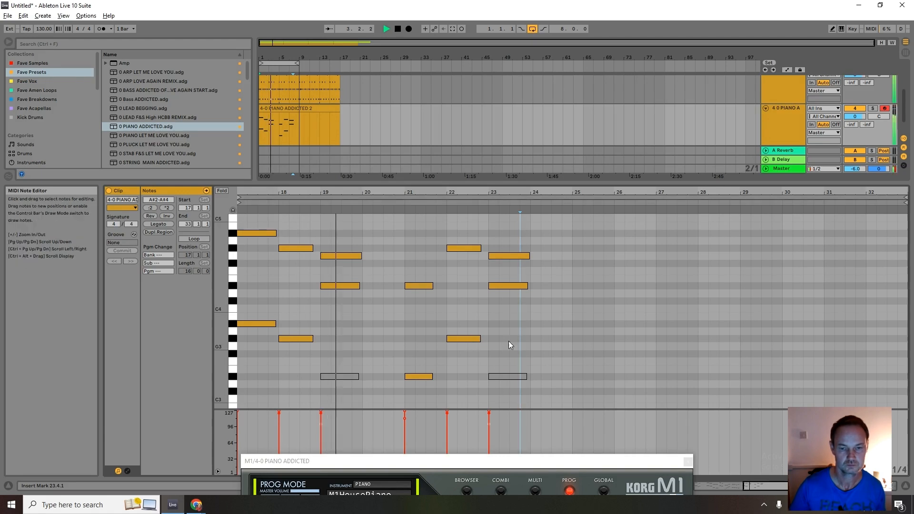
- Deactivate the G4 note in bar 23 and reactivate the D#3 and D#4 notes beneath it
left_click(508, 286)
left_click(504, 256)
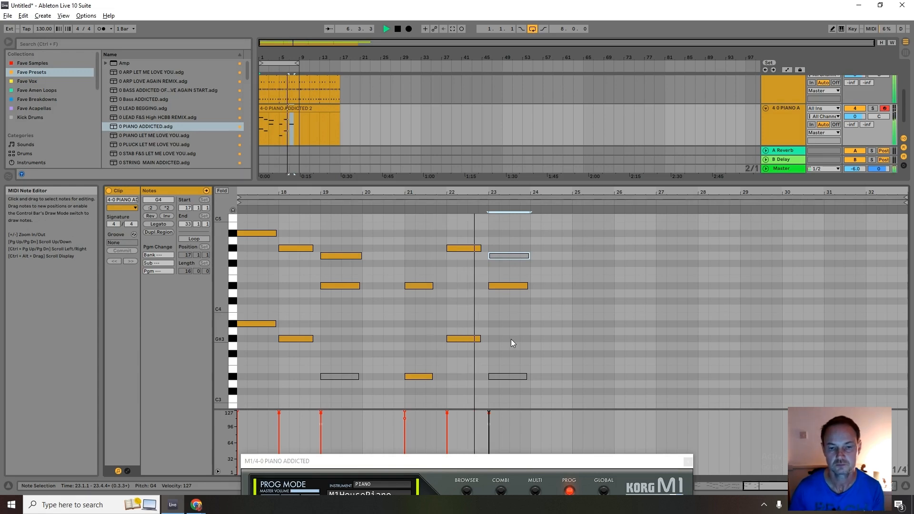
left_click(512, 377)
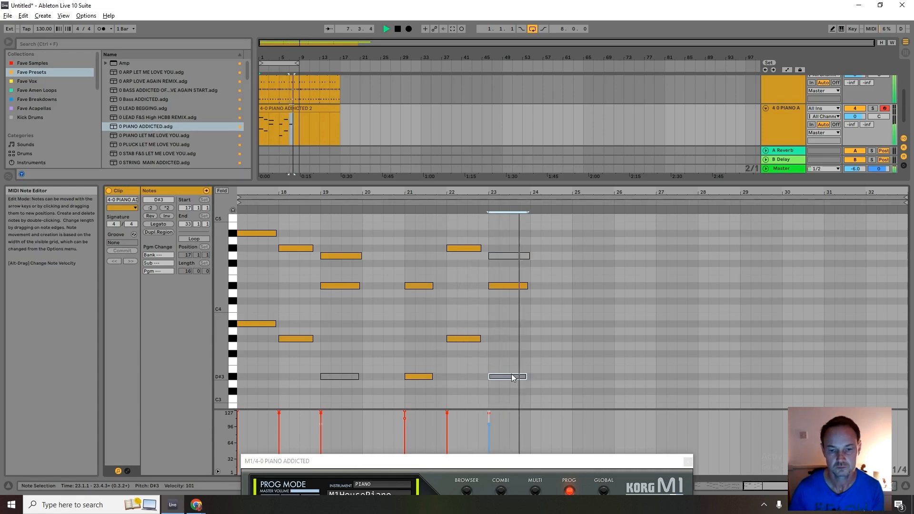
- Select all notes in the clip, enlarge the velocity lane and set every velocity to 111
key("ctrl+a")
mouse_move(279, 414)
left_mouse_down()
mouse_move(279, 431)
mouse_move(280, 398)
left_mouse_up()
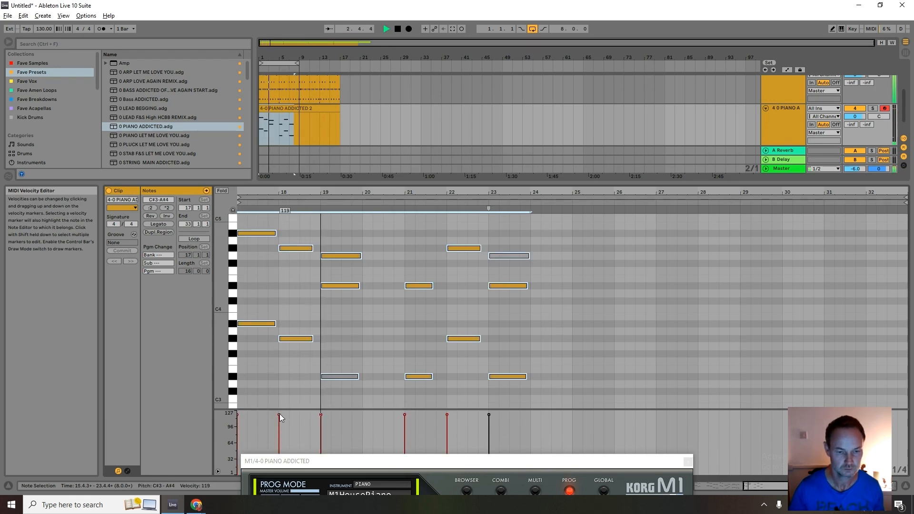
left_click_drag(279, 414, 279, 405)
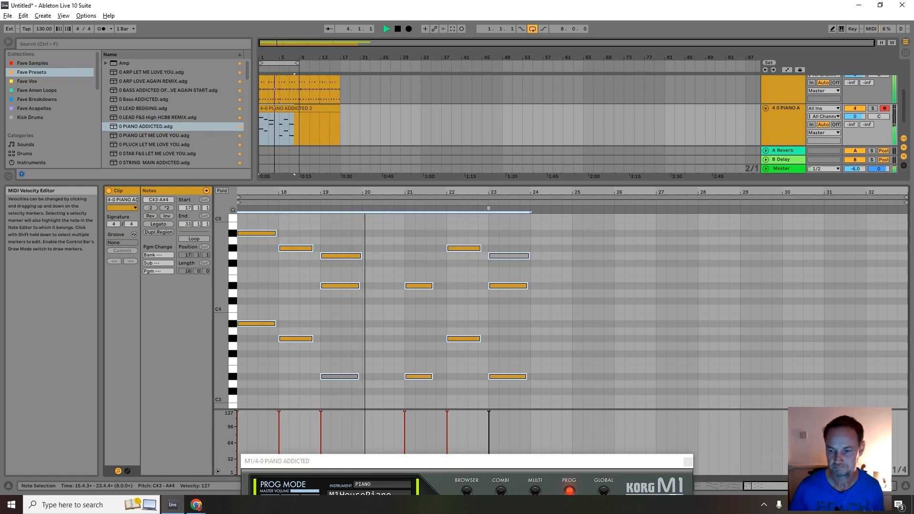
left_click_drag(489, 409, 490, 289)
left_click_drag(546, 287, 547, 388)
- Add short C5 and A4 notes in bar 24 and loop bars 7 and 8 of the arrangement
scroll(494, 267, "up", 4)
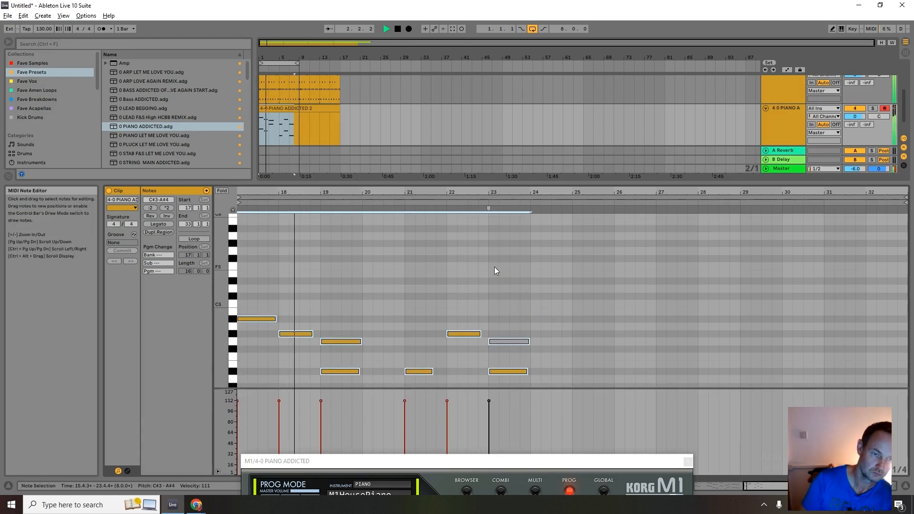
double_click(538, 304)
double_click(562, 311)
left_click_drag(561, 313, 572, 313)
left_click_drag(541, 304, 558, 304)
left_click_drag(300, 125, 289, 125)
key("ctrl+l")
left_click_drag(572, 312, 563, 327)
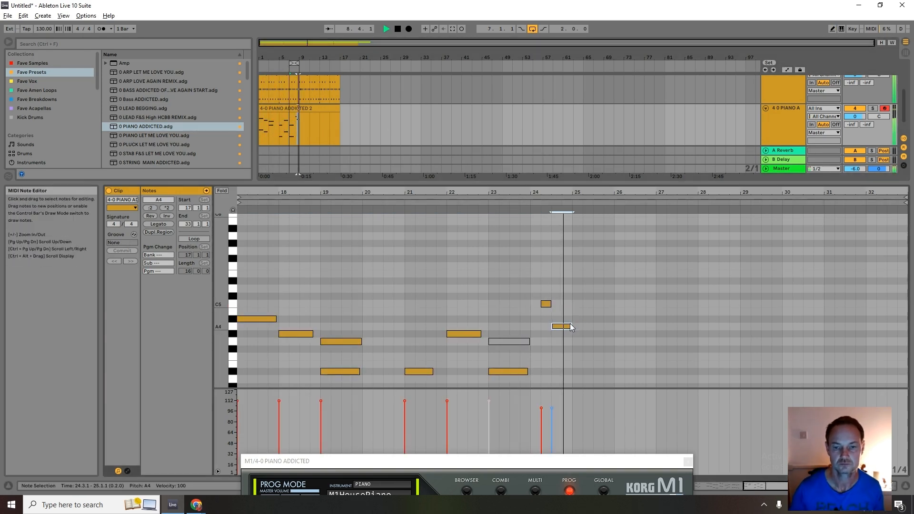
- Replace the A4 note with a short G4 at the end of bar 24 and lengthen the C5 note up to it
double_click(563, 327)
left_click(555, 305)
double_click(567, 341)
left_click(395, 30)
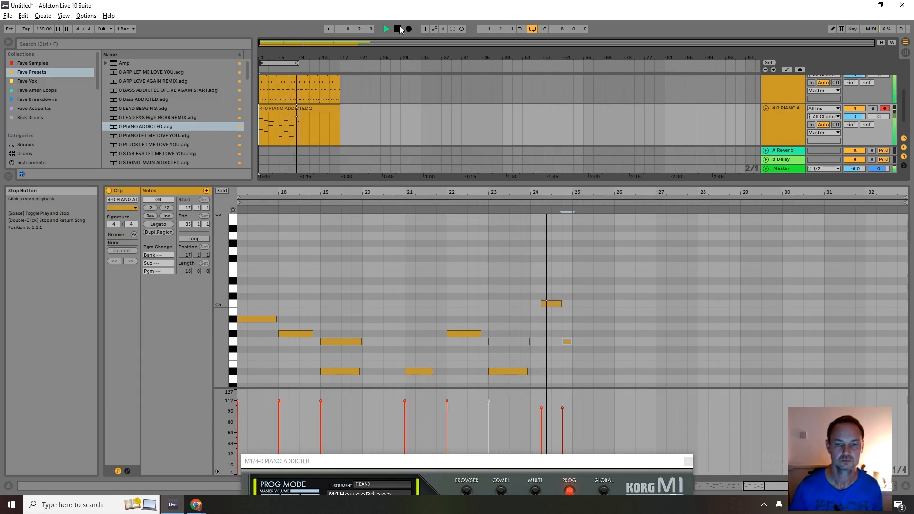
- Delete the short G4 note in bar 24, raise the C5 note's velocity slightly and play the eight-bar loop
double_click(564, 341)
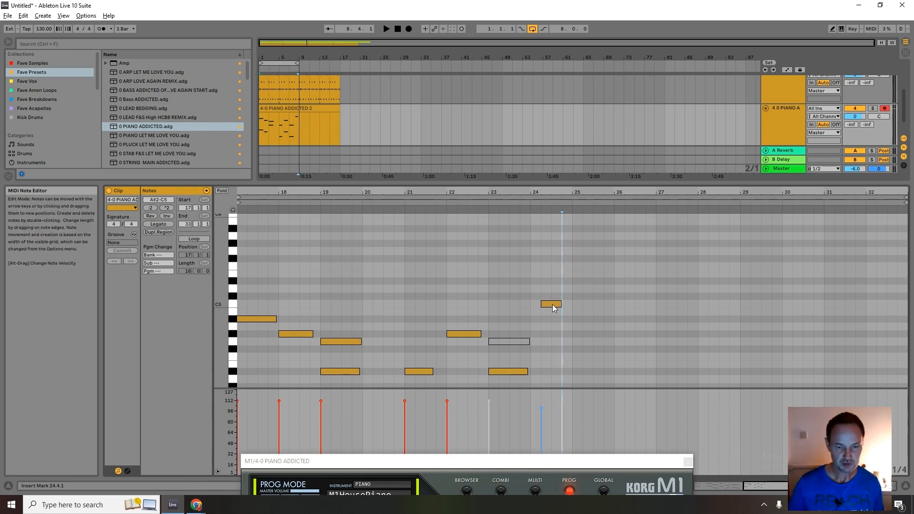
left_click(541, 408)
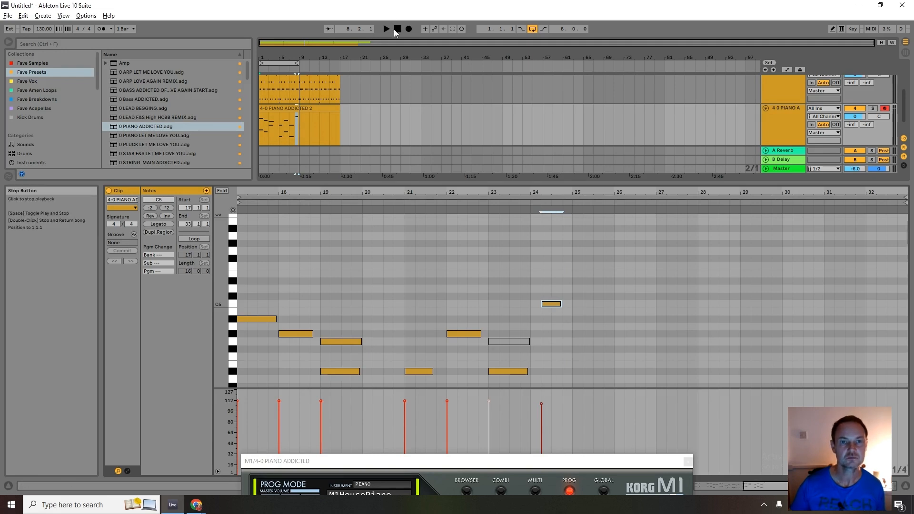
key("space")
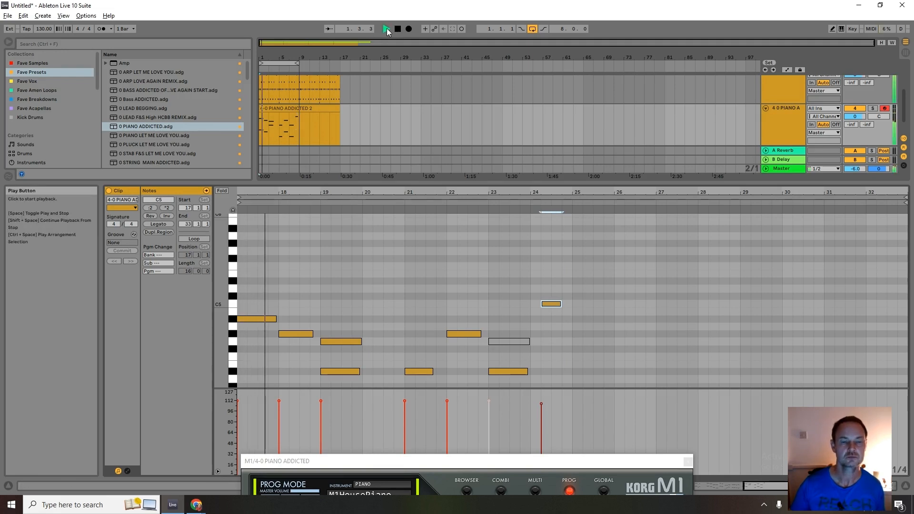
- Enlarge the arrangement area, insert a new MIDI track below track 4 and arm it
left_click_drag(394, 183, 399, 309)
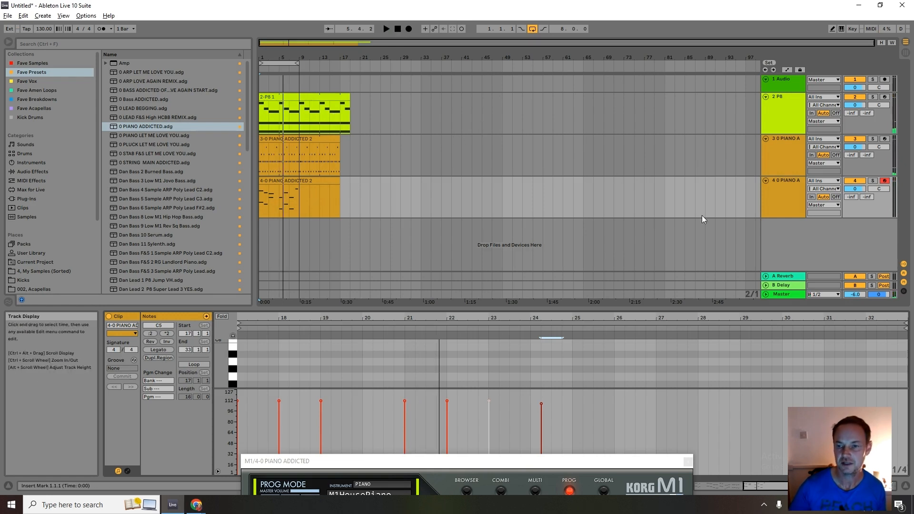
right_click(784, 231)
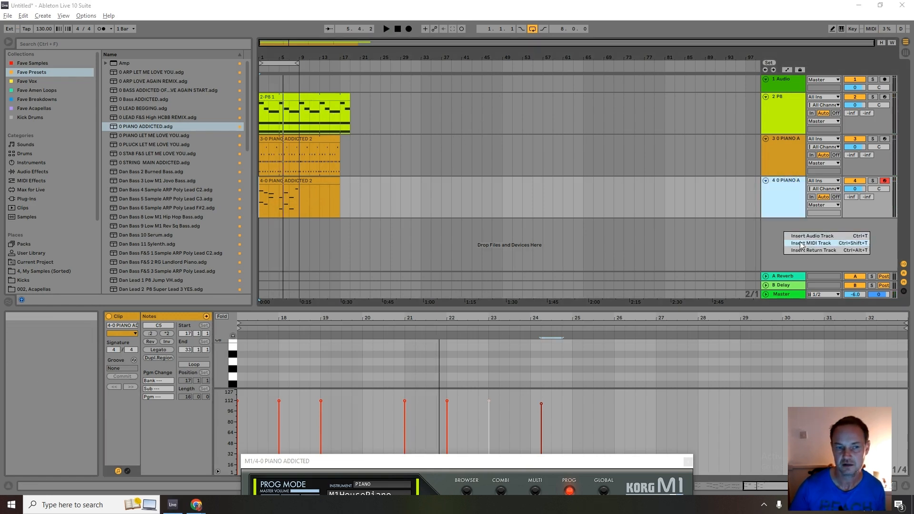
left_click(805, 243)
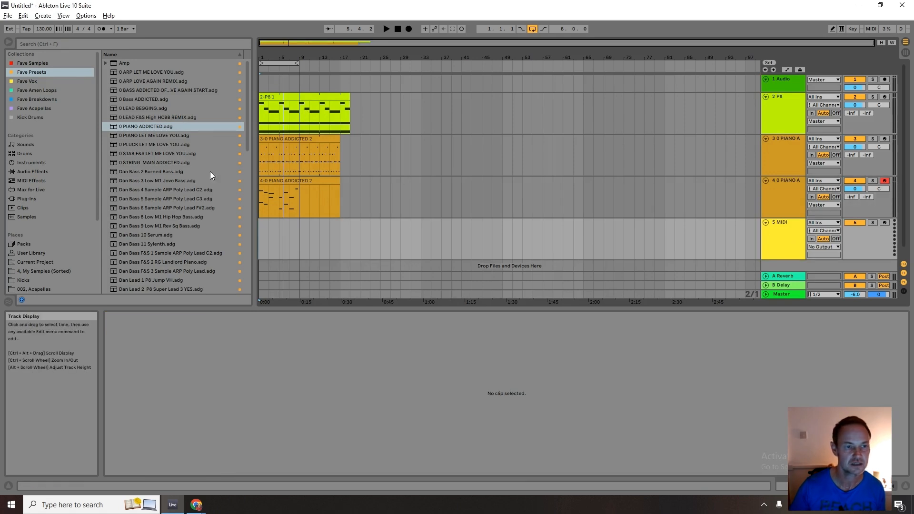
left_click(885, 222)
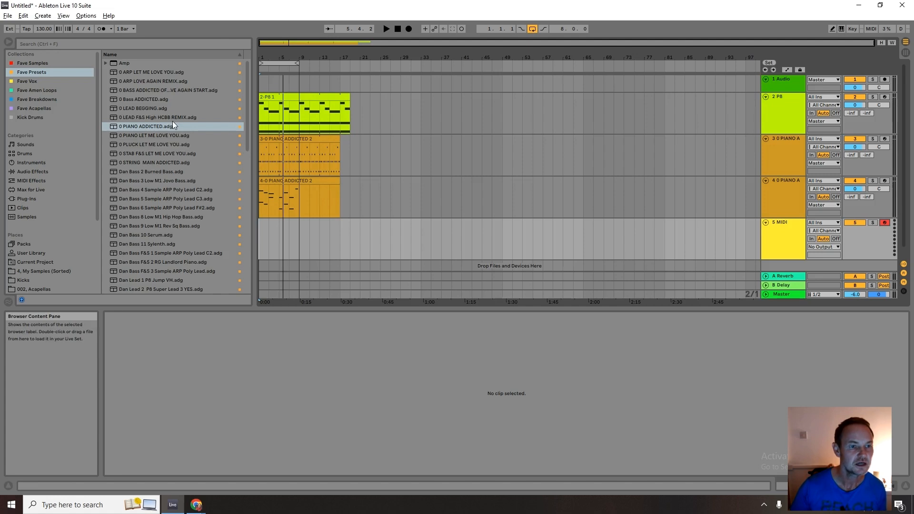
- Try the Dan Bass 2 Burned Bass and Dan Bass 9 Low M1 Rev Sq Bass presets on track 5, then load Dan Bass 8 Low M1 Hip Hop Bass
double_click(175, 172)
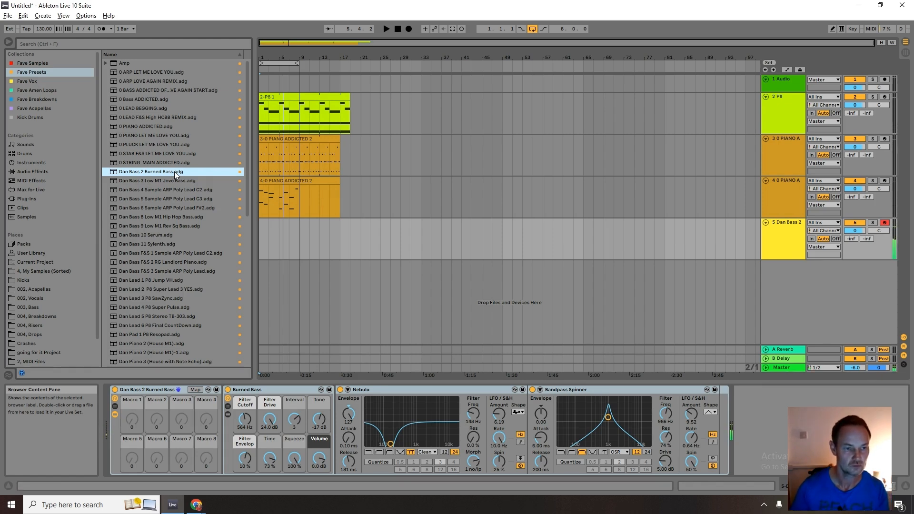
double_click(187, 217)
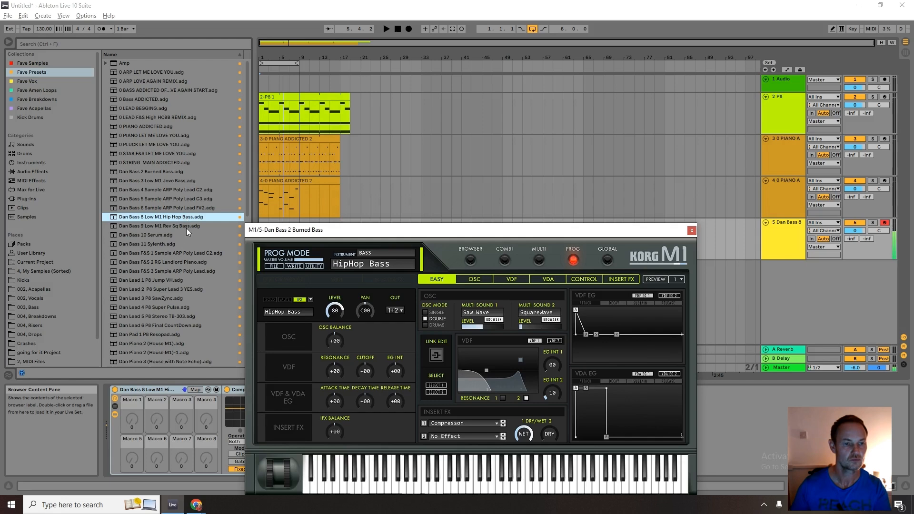
double_click(188, 226)
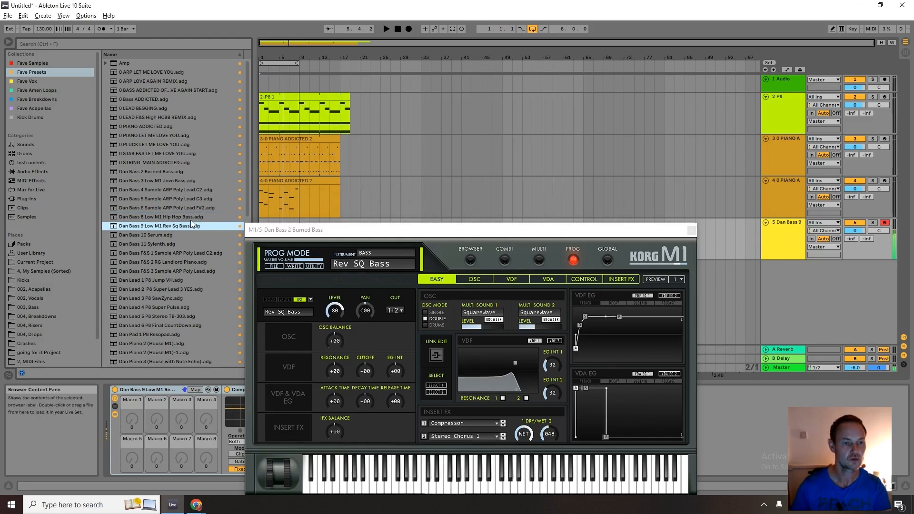
double_click(191, 216)
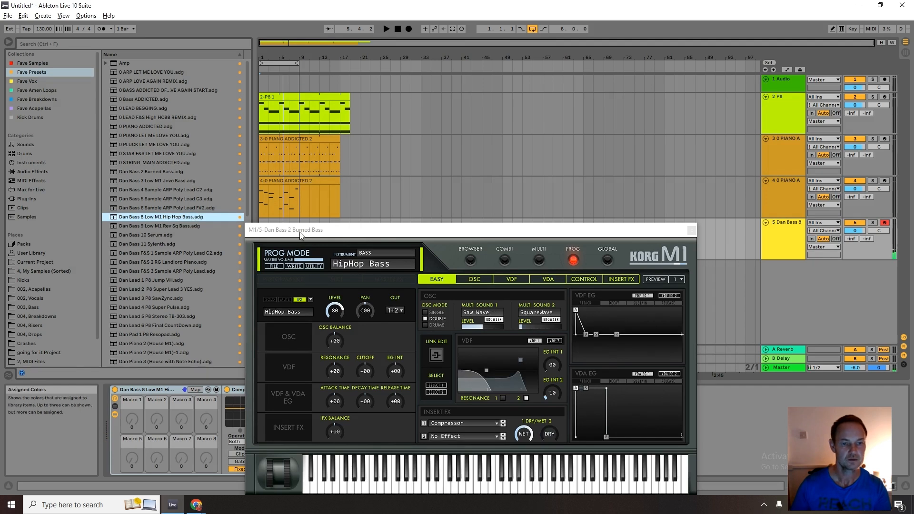
- Copy the 2-P8 1 clip from track 2 to the start of track 5 and play the loop
left_click_drag(303, 230, 427, 415)
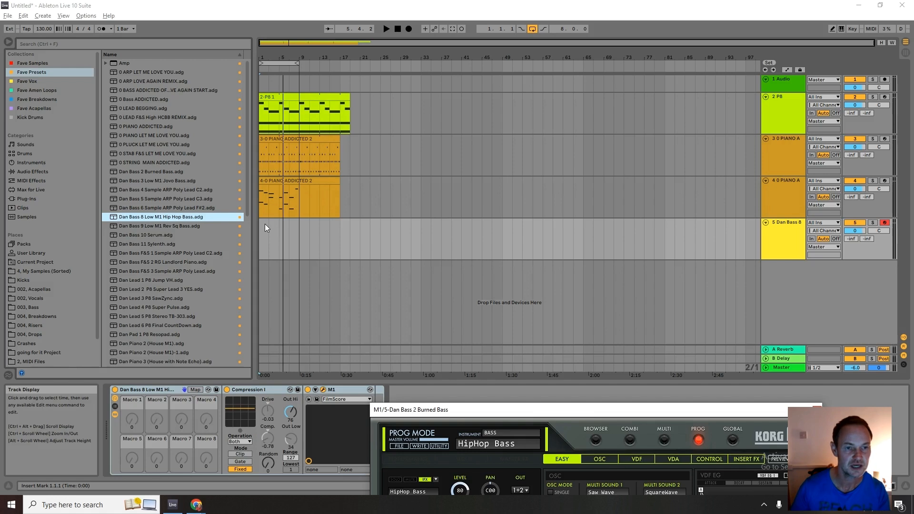
left_click(291, 97)
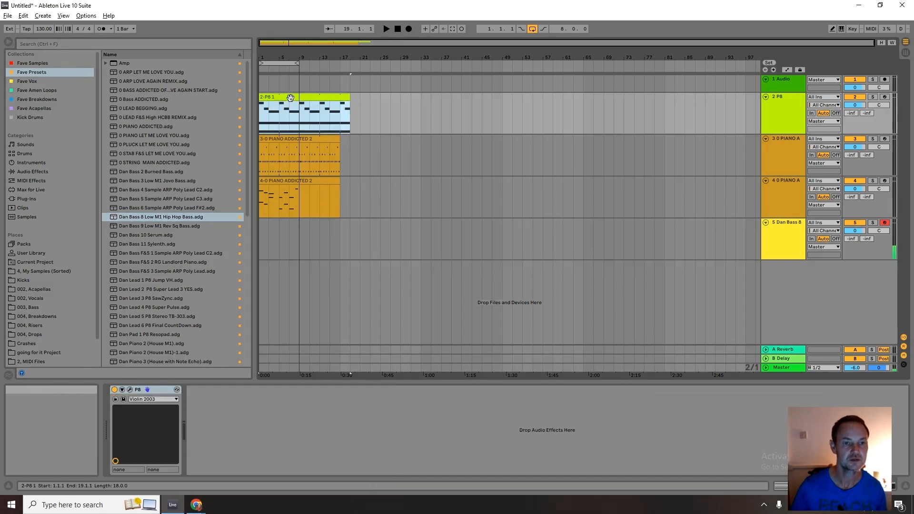
left_click(262, 231)
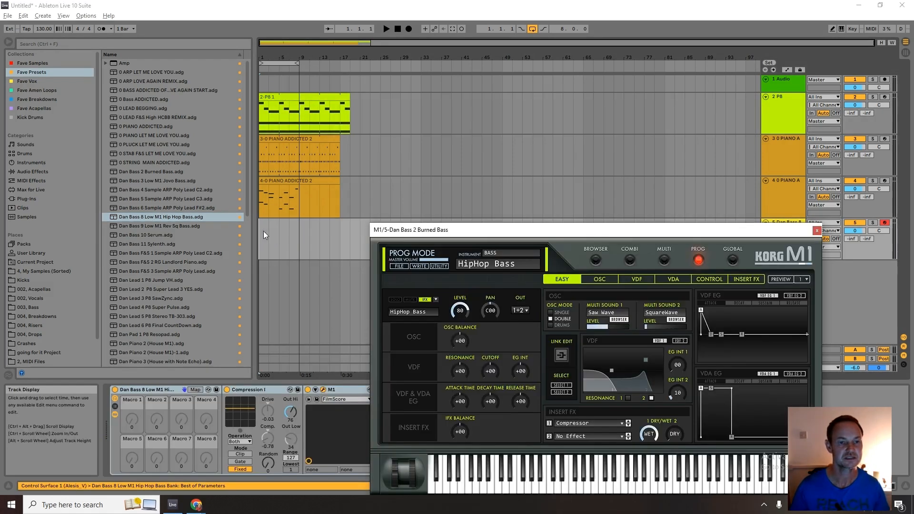
left_click_drag(292, 99, 286, 224)
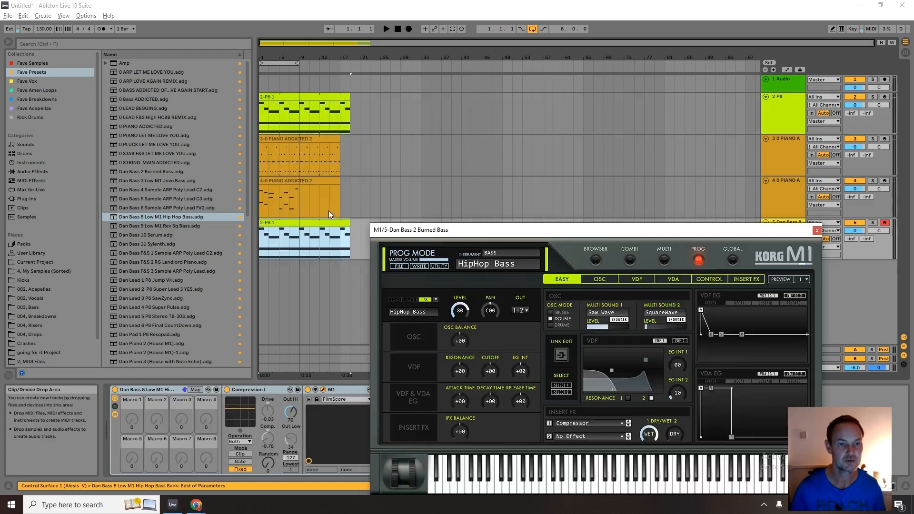
left_click(396, 33)
left_click(389, 29)
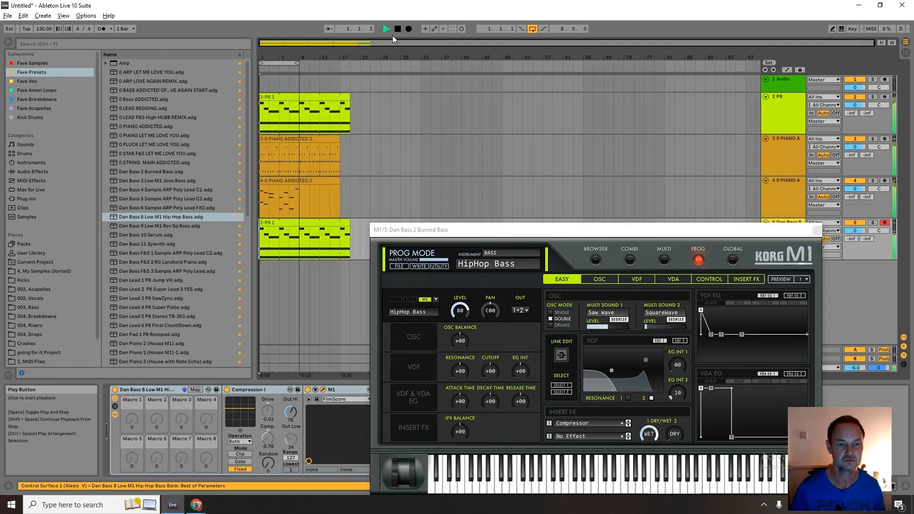
- Open the notes of the copied clip on track 5 and solo that track
left_click_drag(429, 226, 466, 365)
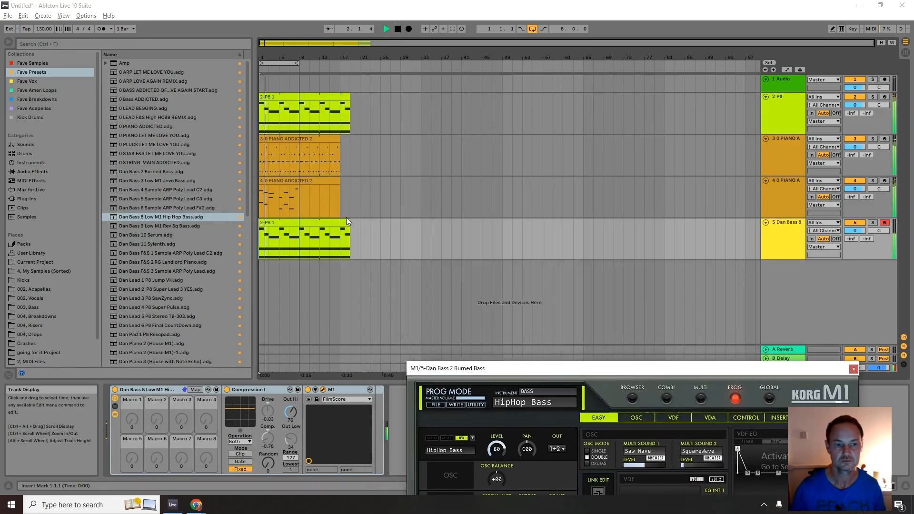
double_click(283, 223)
left_click(873, 222)
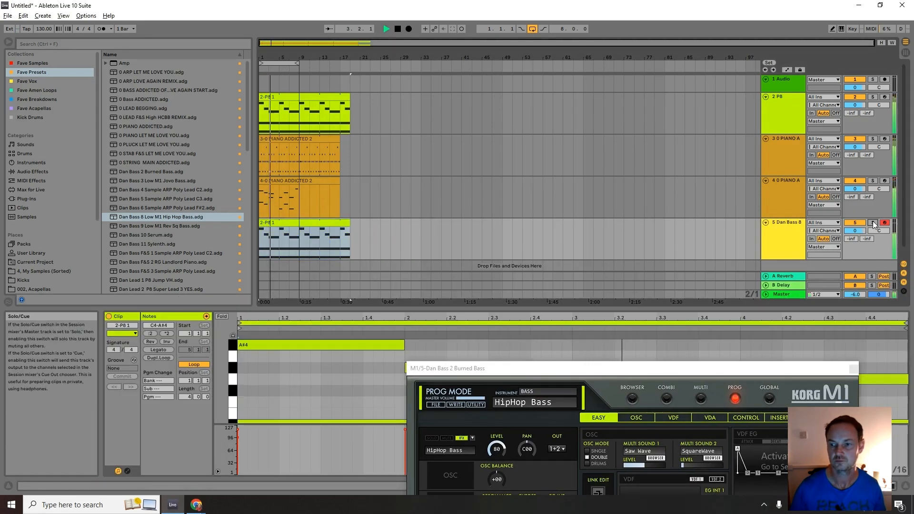
- Transpose all notes of the track 5 clip down three octaves, to the C1–A#1 range
left_click_drag(435, 309, 422, 93)
left_click_drag(859, 297, 277, 133)
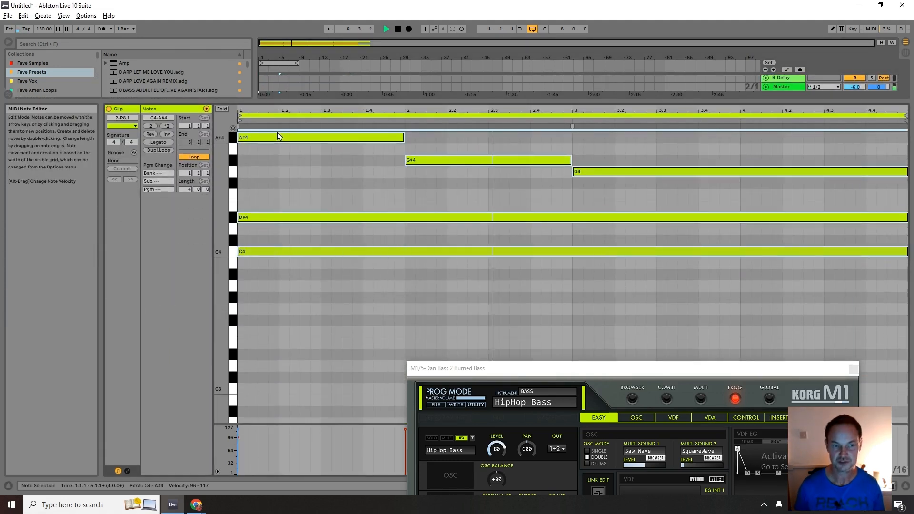
key("shift+Down")
key("shift+Down")
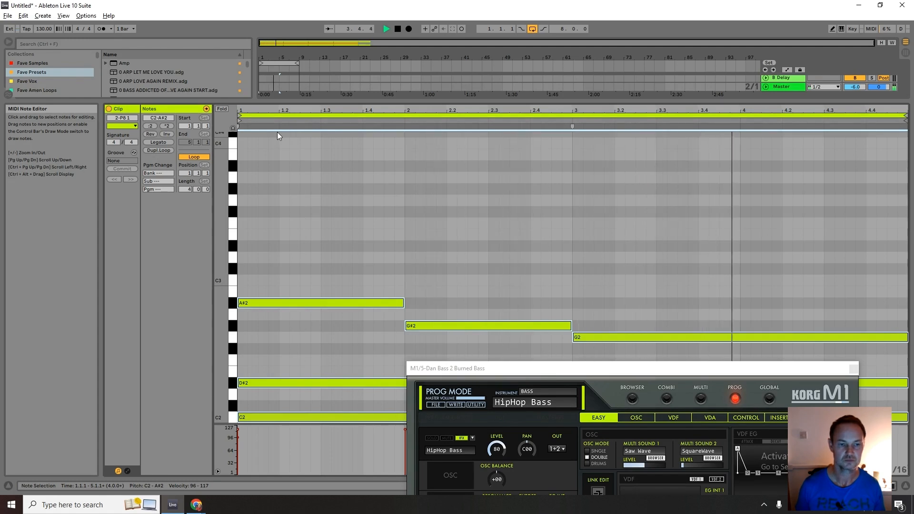
key("shift+Down")
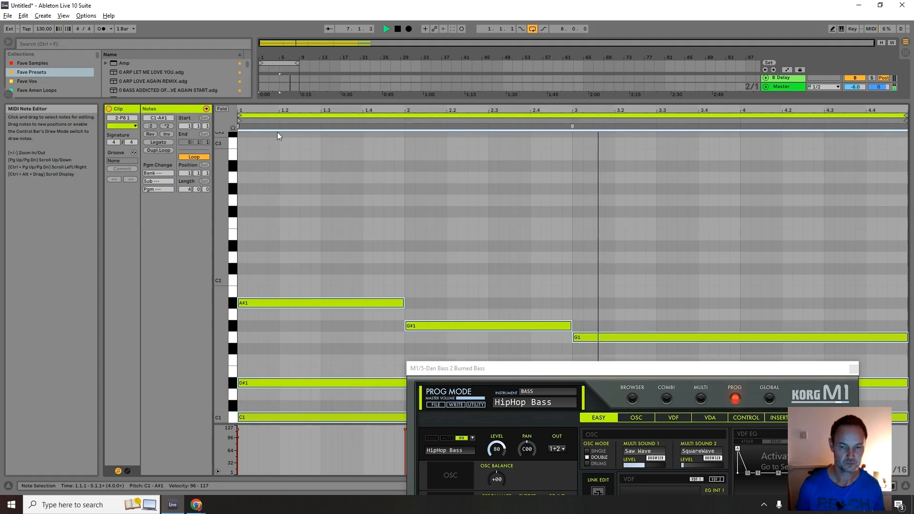
key("shift+Up")
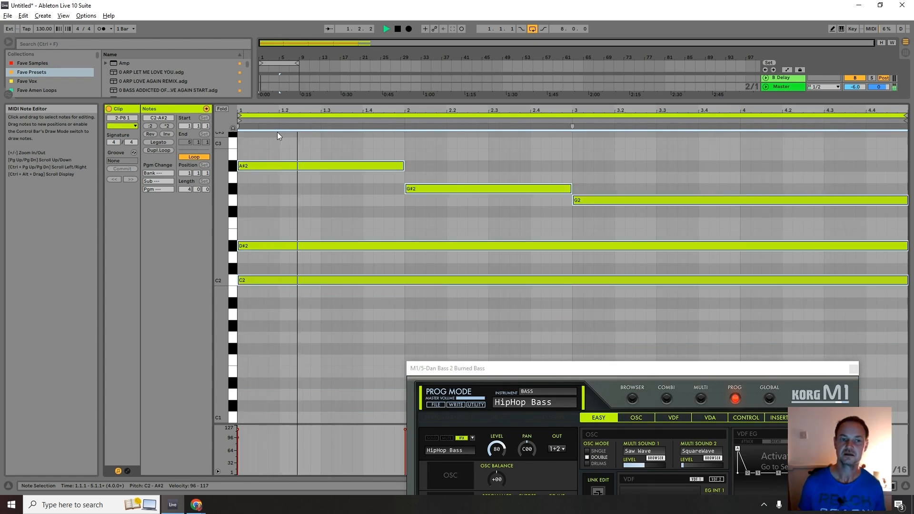
key("shift+Down")
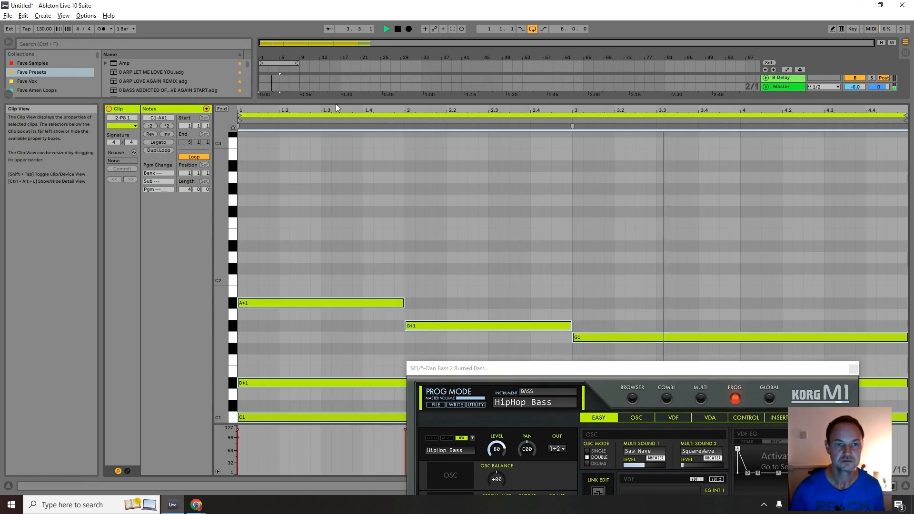
- Shorten the track 5 bass clip so that it ends at bar 17
left_click_drag(336, 103, 361, 28)
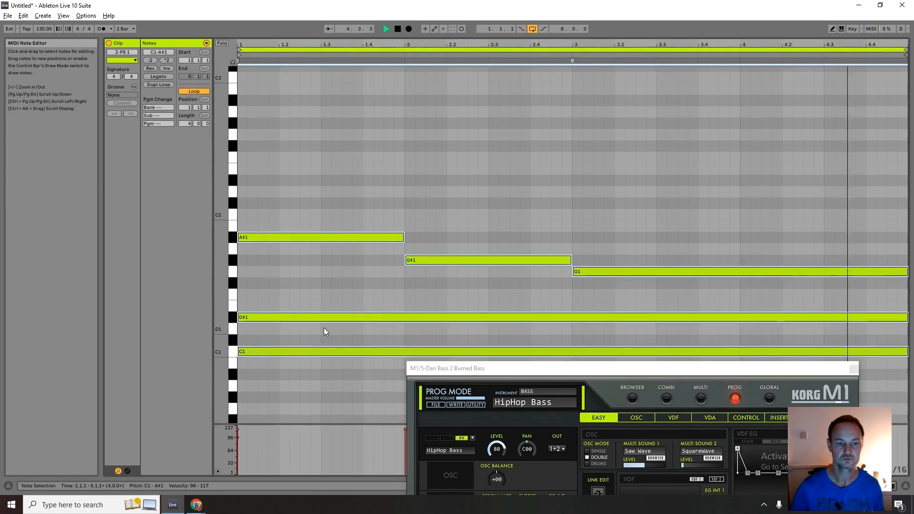
left_click_drag(290, 333, 287, 232)
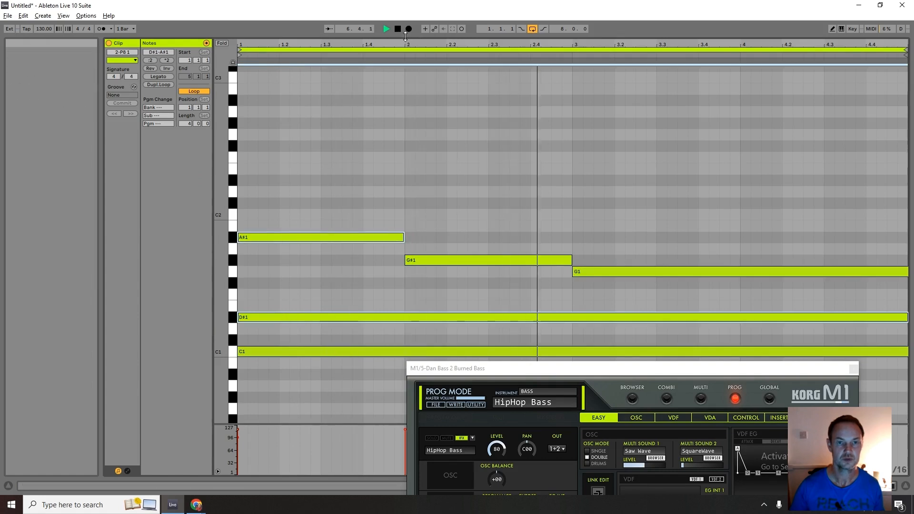
left_click_drag(402, 37, 381, 273)
left_click(294, 180)
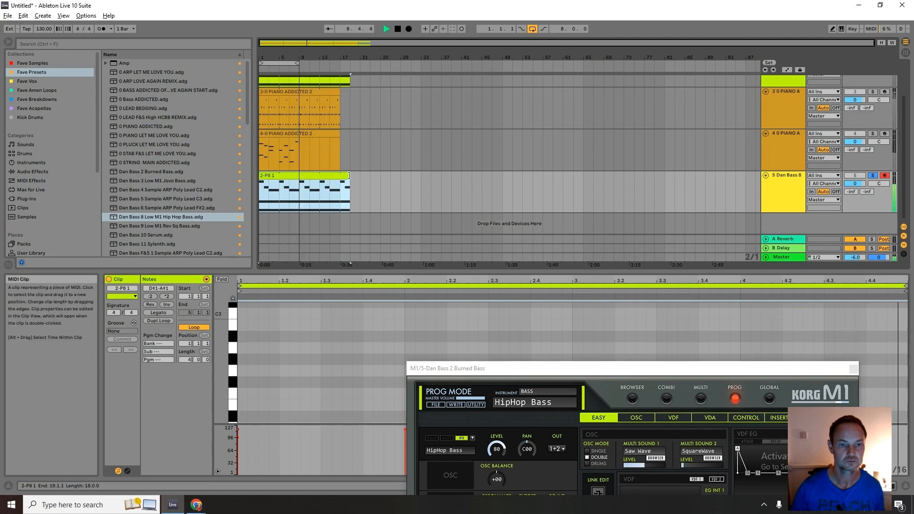
mouse_move(351, 177)
left_mouse_down()
mouse_move(300, 180)
mouse_move(335, 184)
left_mouse_up()
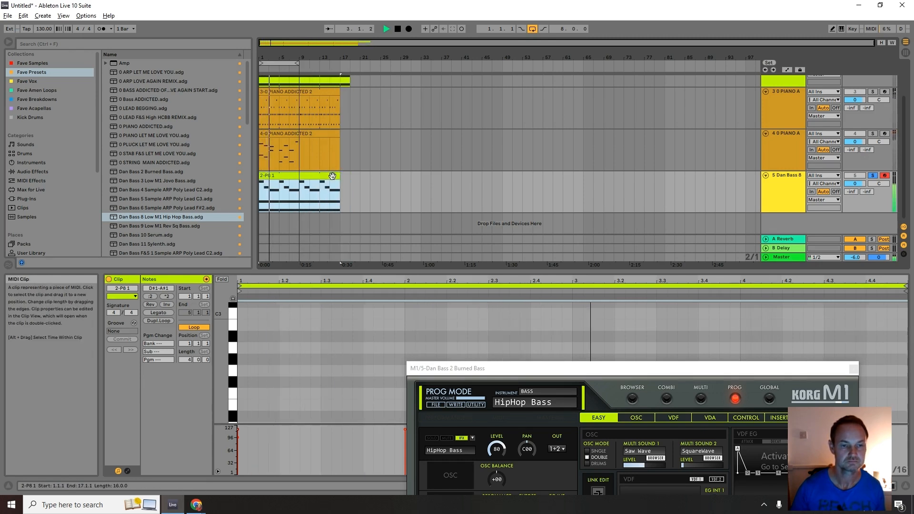
- Duplicate track 5 with its bass clip and colour the copied clip on track 6 orange
right_click(775, 210)
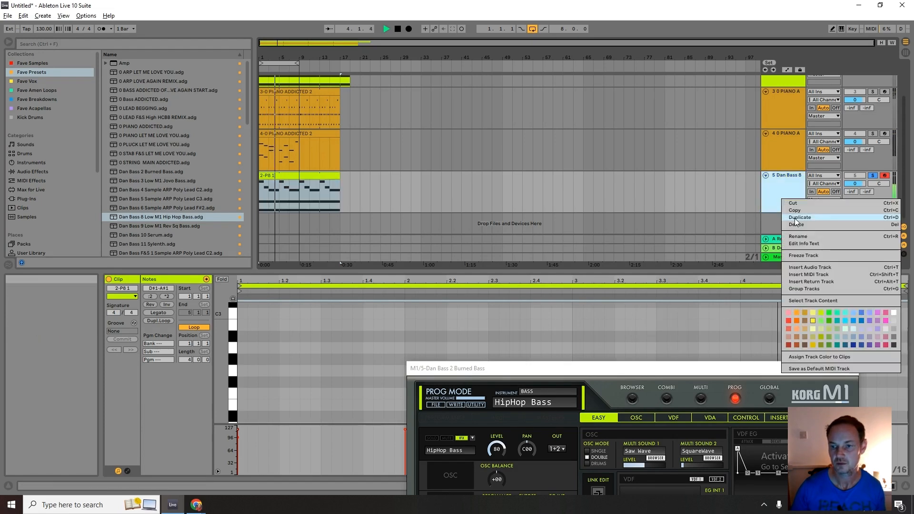
left_click(793, 218)
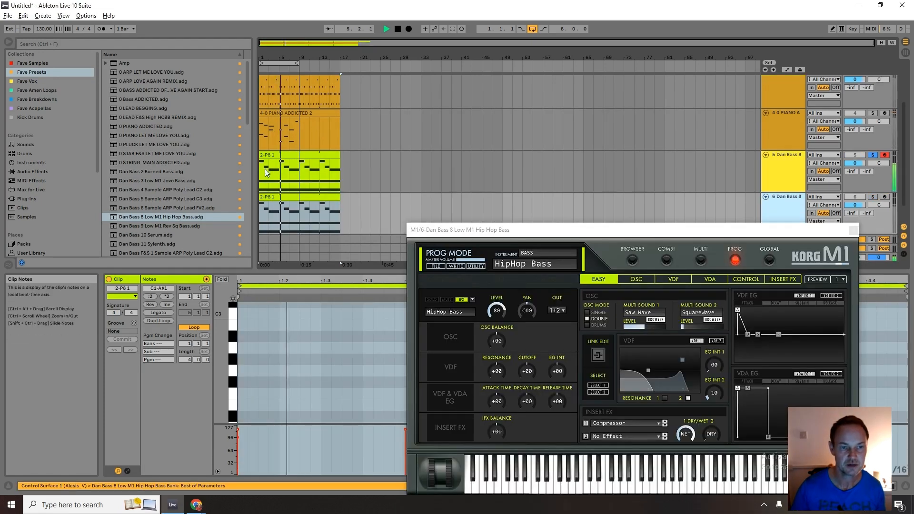
left_click(285, 197)
left_click_drag(524, 231, 540, 382)
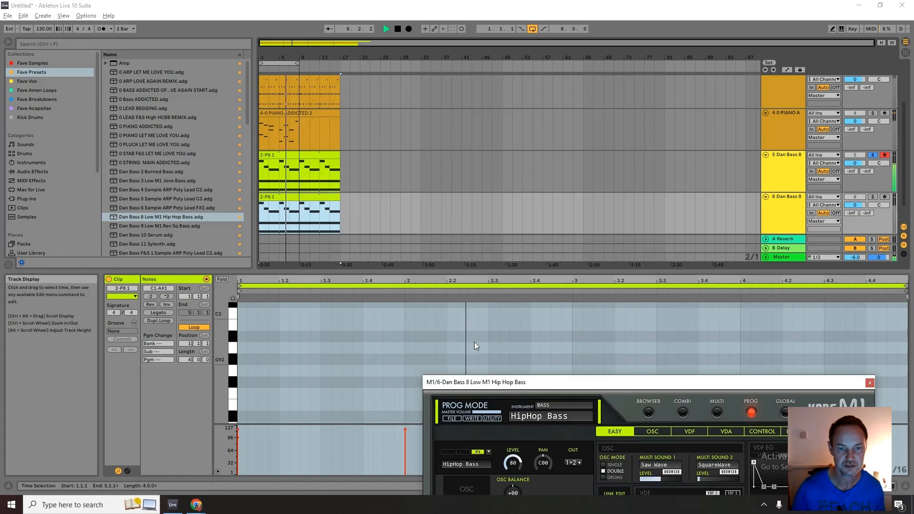
left_click_drag(441, 271, 442, 198)
right_click(308, 103)
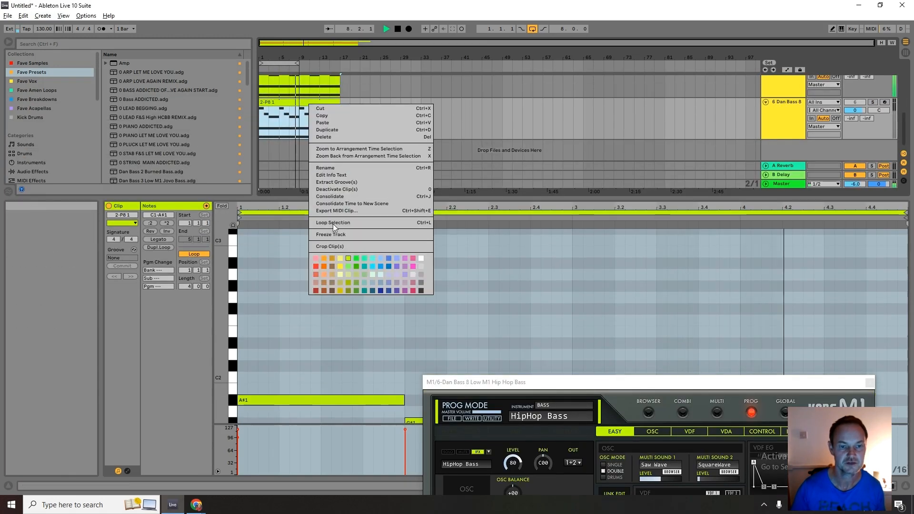
left_click(320, 264)
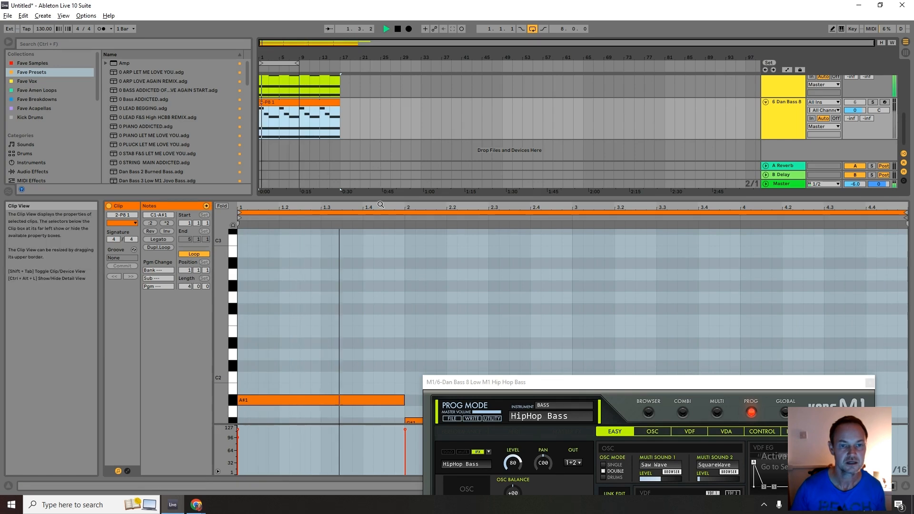
- Solo track 6 to hear the duplicated bass, and switch the solo back to track 5
left_click_drag(391, 198, 392, 270)
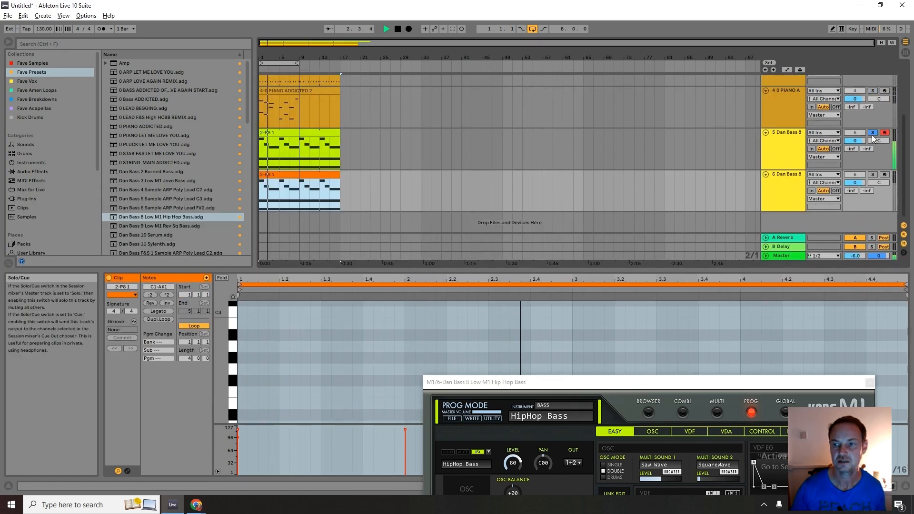
left_click(873, 175)
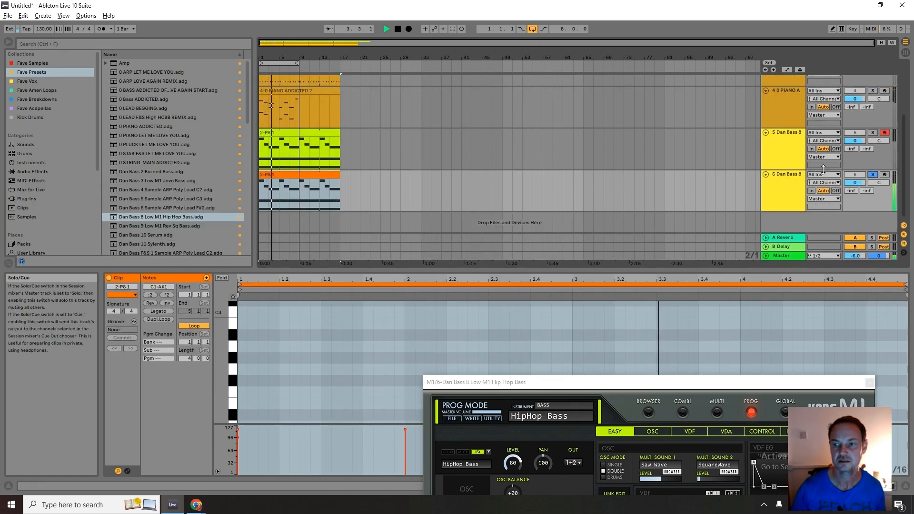
left_click(873, 136)
- Transpose all notes of the track 5 bass clip up one octave, to the C2–A#2 range
left_click(336, 140)
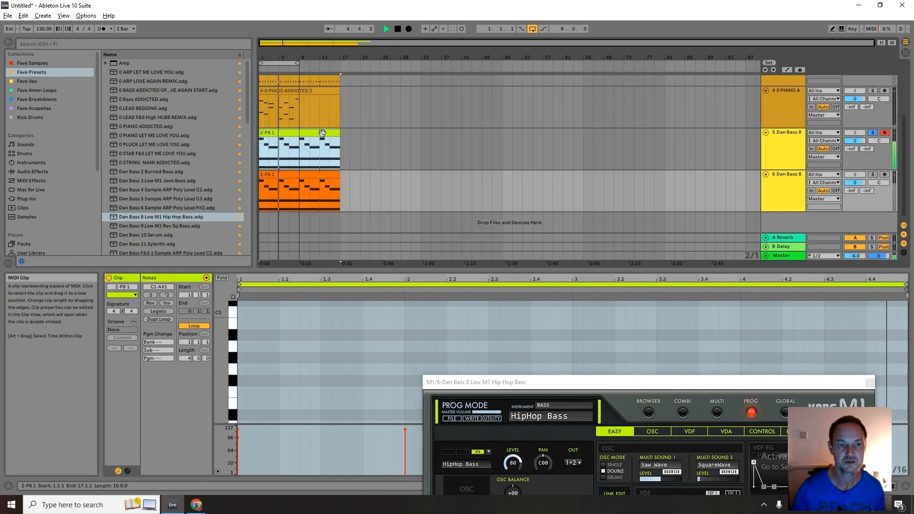
left_click_drag(448, 238, 419, 393)
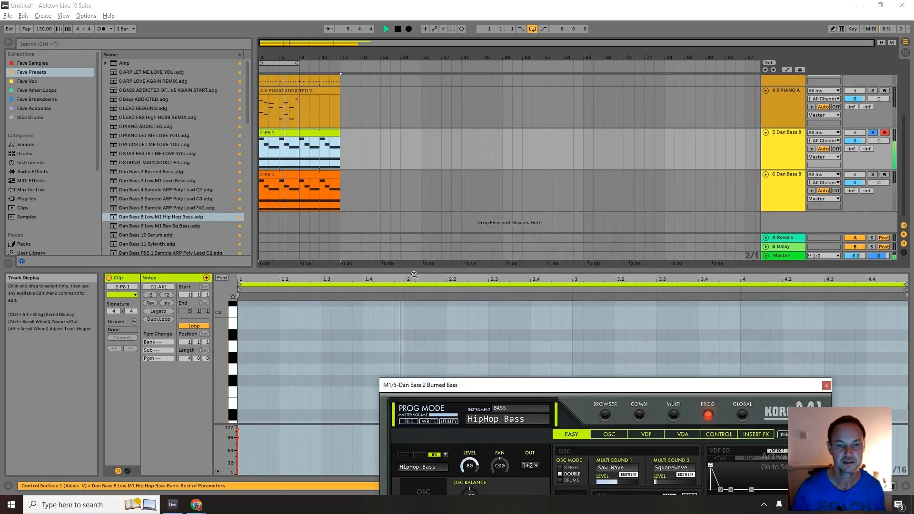
left_click_drag(415, 273, 419, 207)
left_click_drag(423, 171, 423, 37)
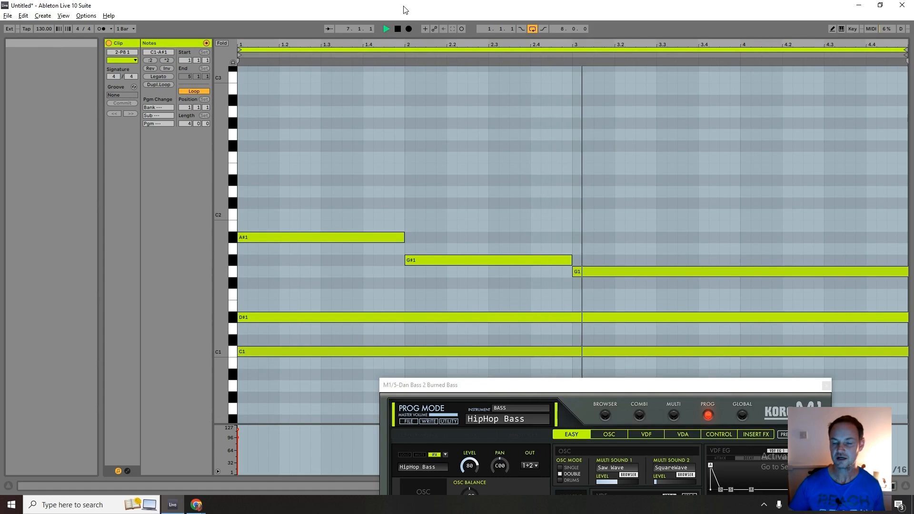
left_click_drag(860, 360, 302, 186)
key("shift+Up")
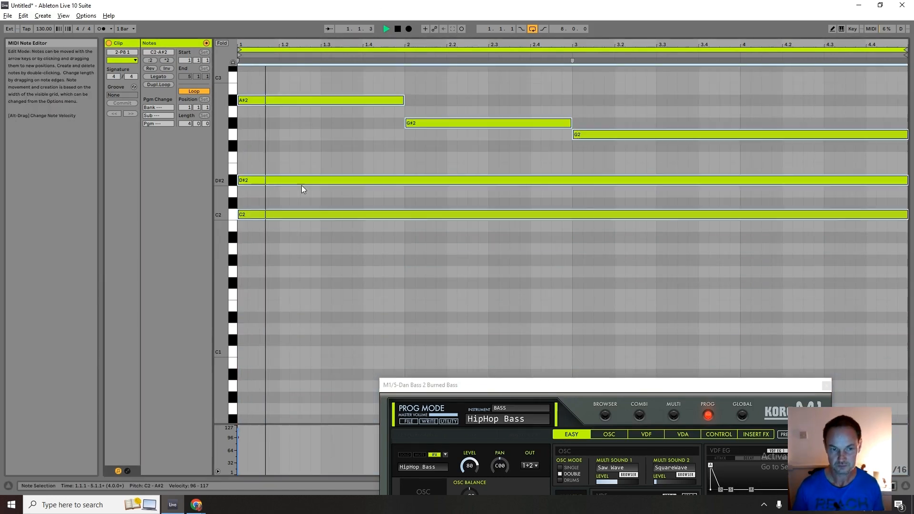
- Stop playback and trim the start of the track 5 bass clip to bar 7
left_click_drag(391, 38, 390, 381)
left_click(394, 30)
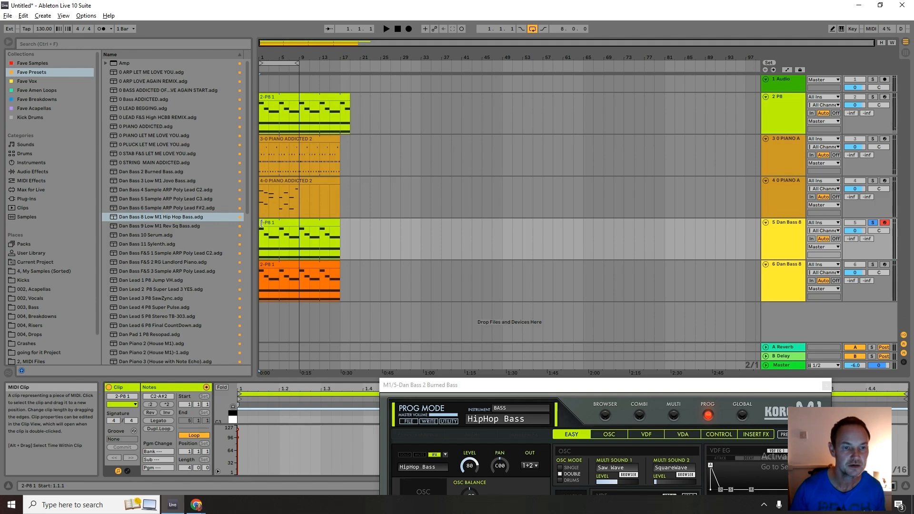
left_click_drag(262, 223, 290, 223)
- Trim the track 4 piano clip to its first eight bars, consolidate it and move it to bar 9
left_click_drag(339, 182, 302, 191)
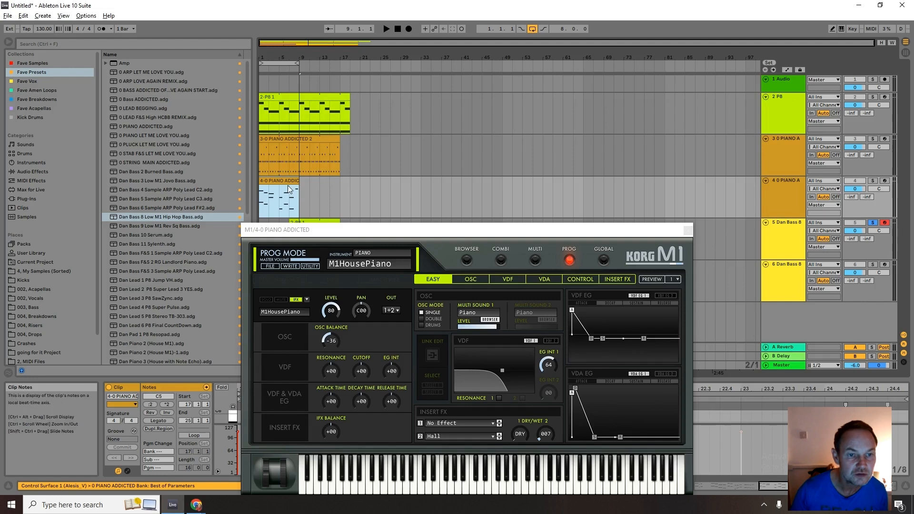
right_click(289, 189)
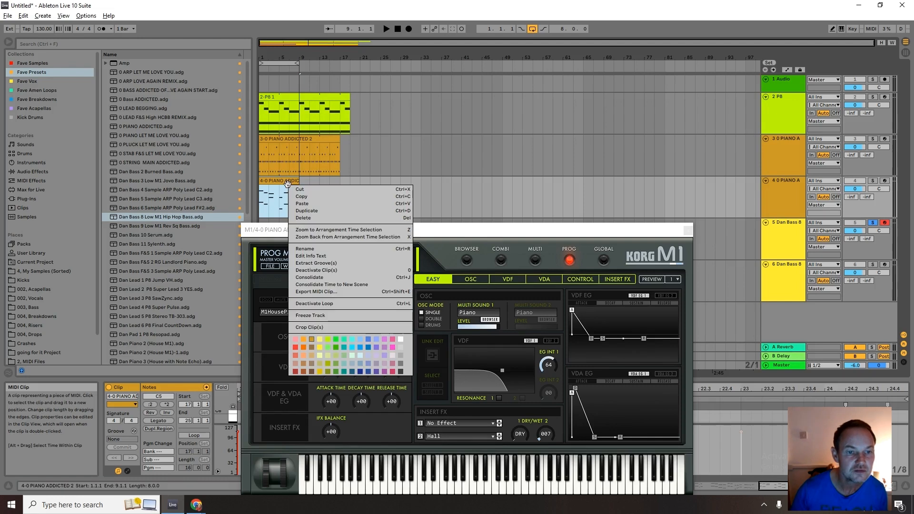
left_click(319, 279)
left_click_drag(281, 181, 322, 181)
left_click_drag(371, 234, 362, 334)
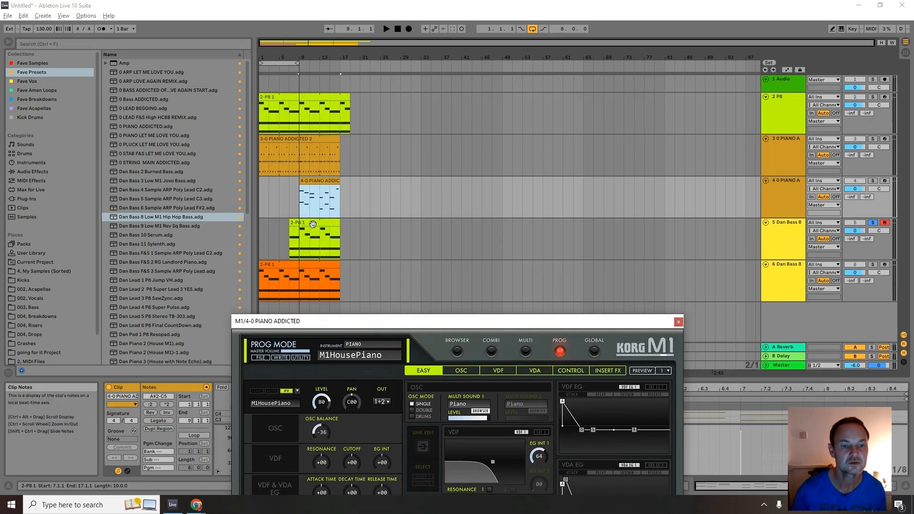
- Move the bass clips on tracks 5 and 6 so that both start at bar 5
left_click_drag(312, 239, 302, 240)
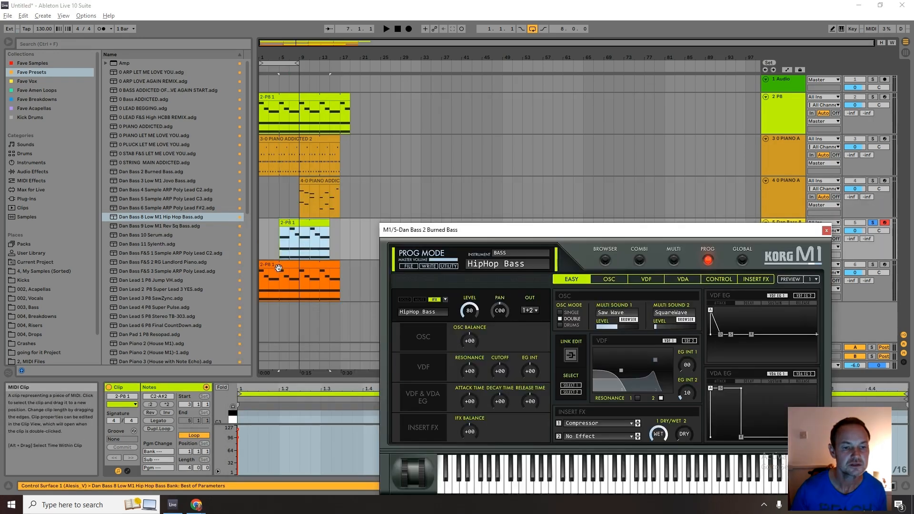
left_click_drag(305, 281, 326, 281)
left_click_drag(437, 240, 434, 333)
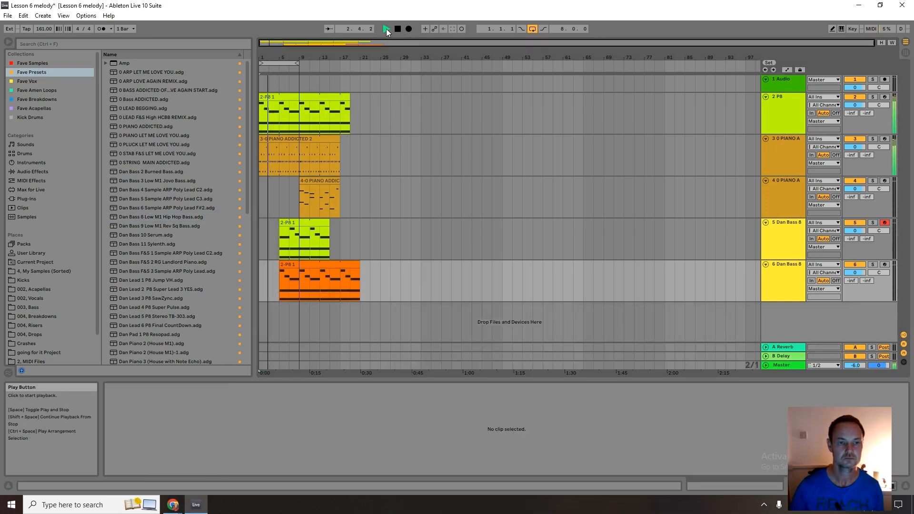
- Stop playback of the arrangement and bring up the open Chrome windows
left_click(398, 28)
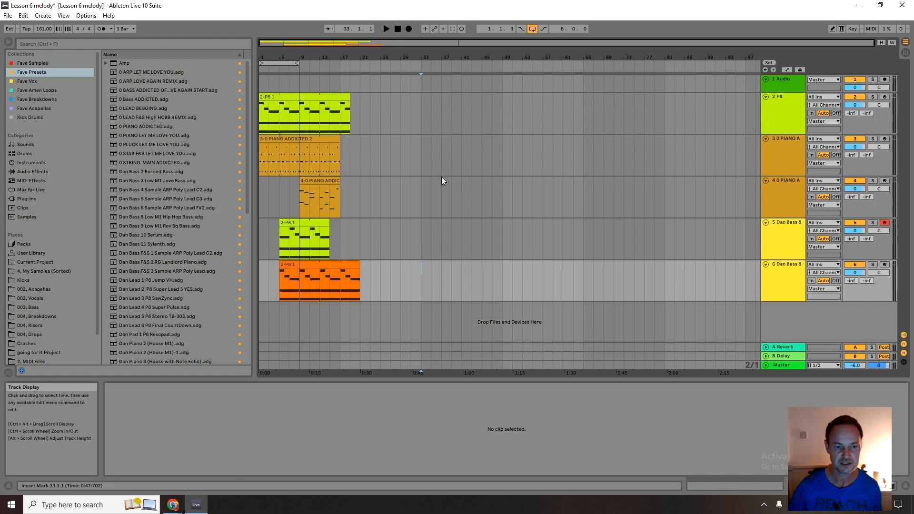
mouse_move(173, 505)
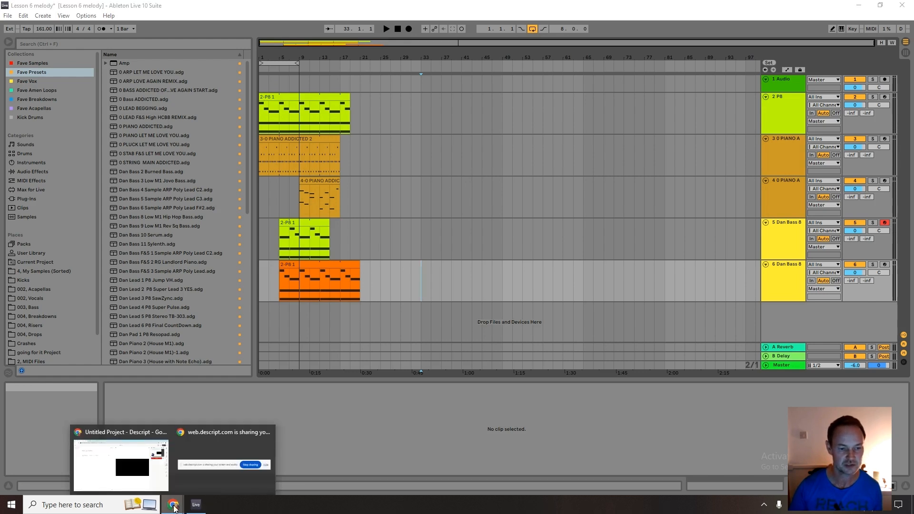